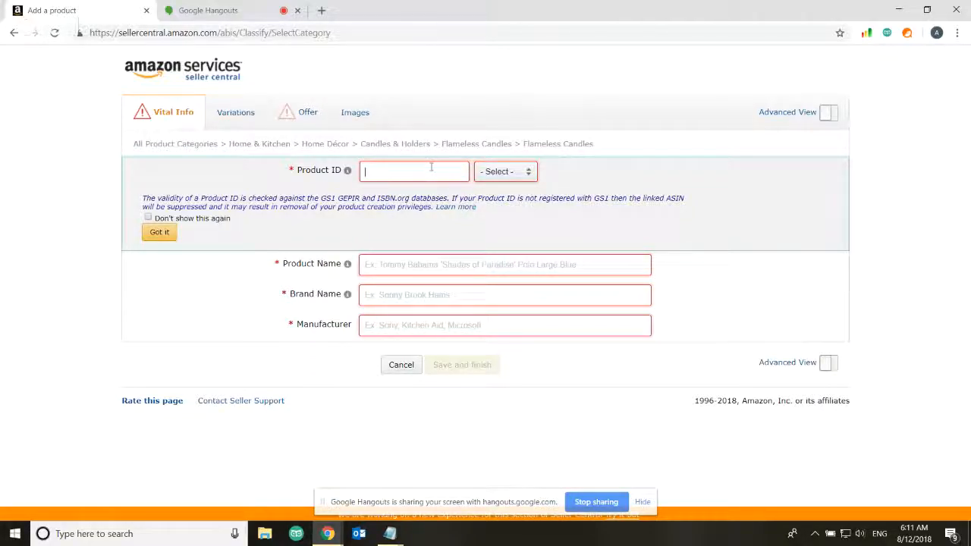
pyautogui.click(494, 174)
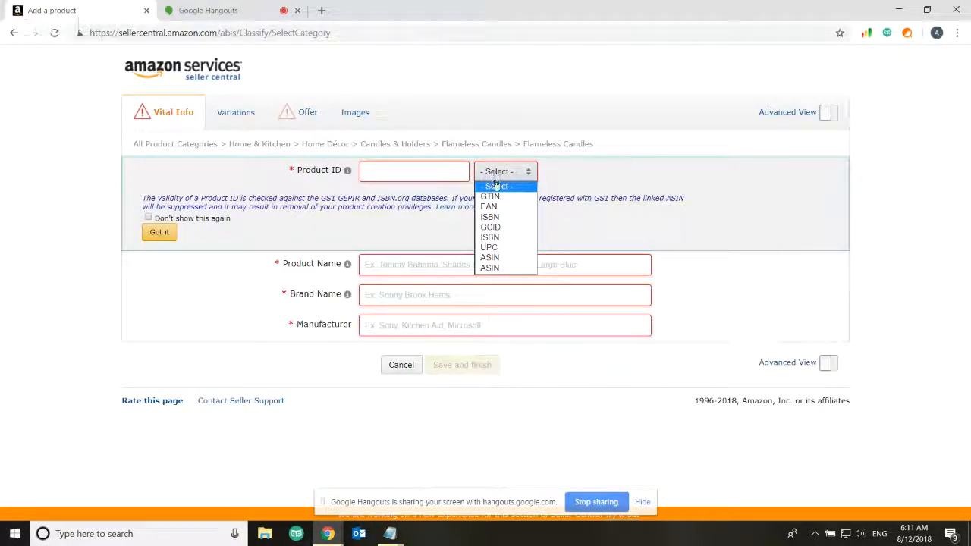
pyautogui.click(496, 248)
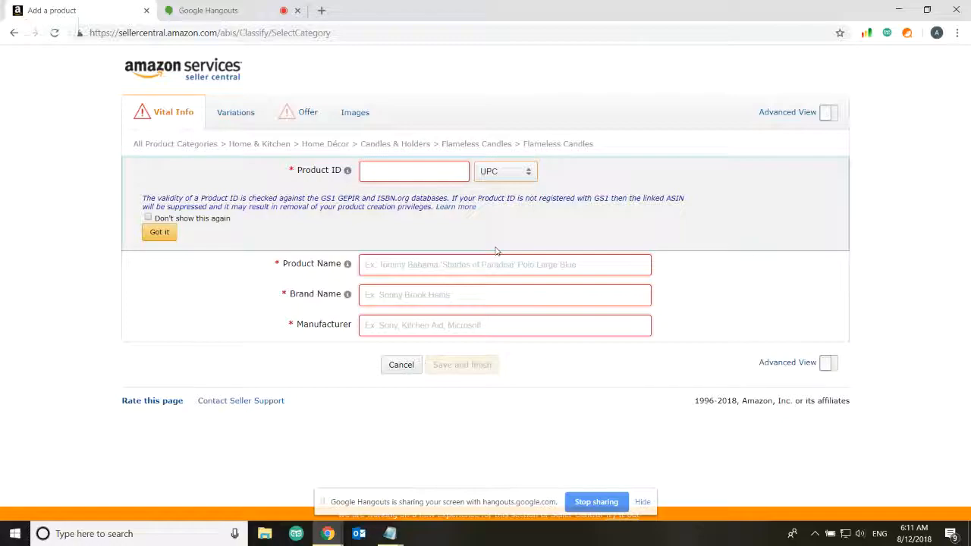
pyautogui.moveTo(388, 535)
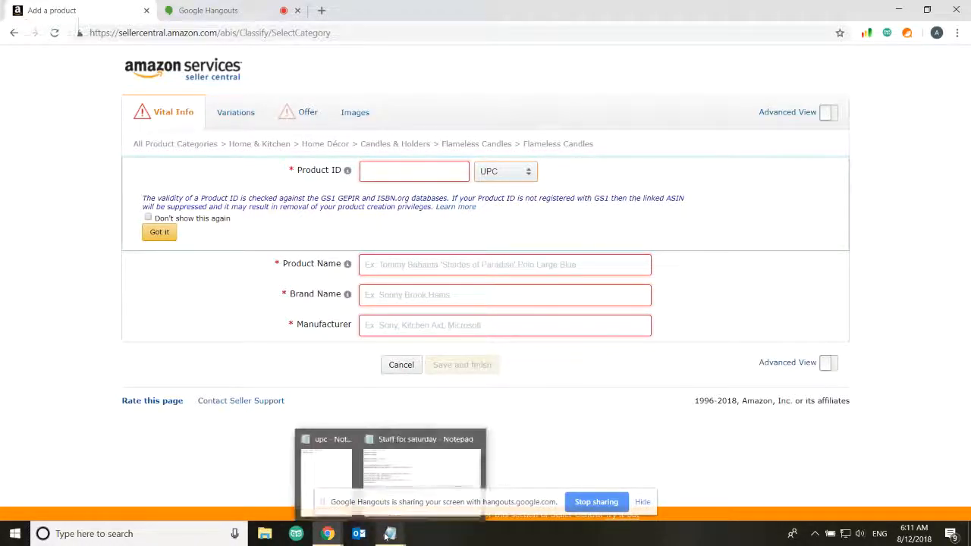
pyautogui.click(342, 484)
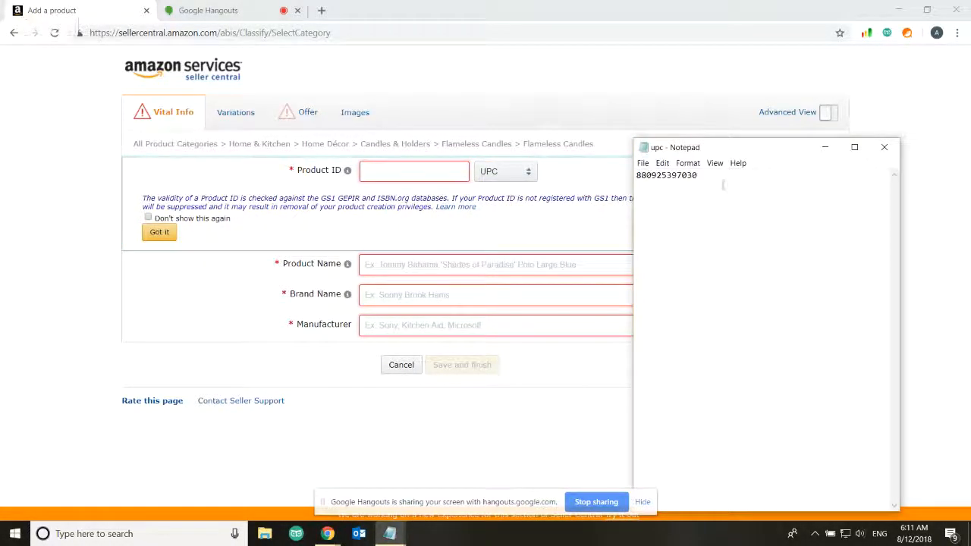
pyautogui.moveTo(711, 175); pyautogui.dragTo(642, 175)
pyautogui.hotkey('ctrl', 'c')
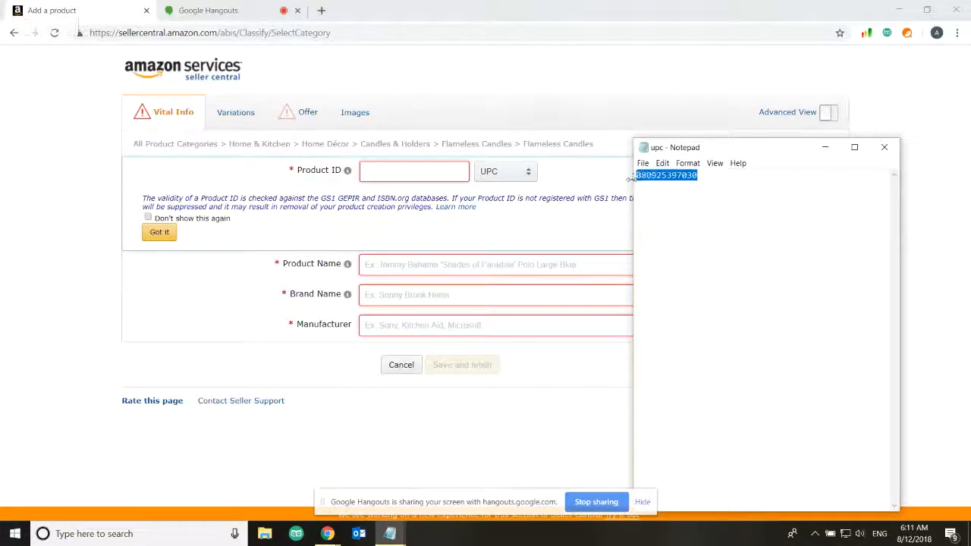
pyautogui.click(401, 175)
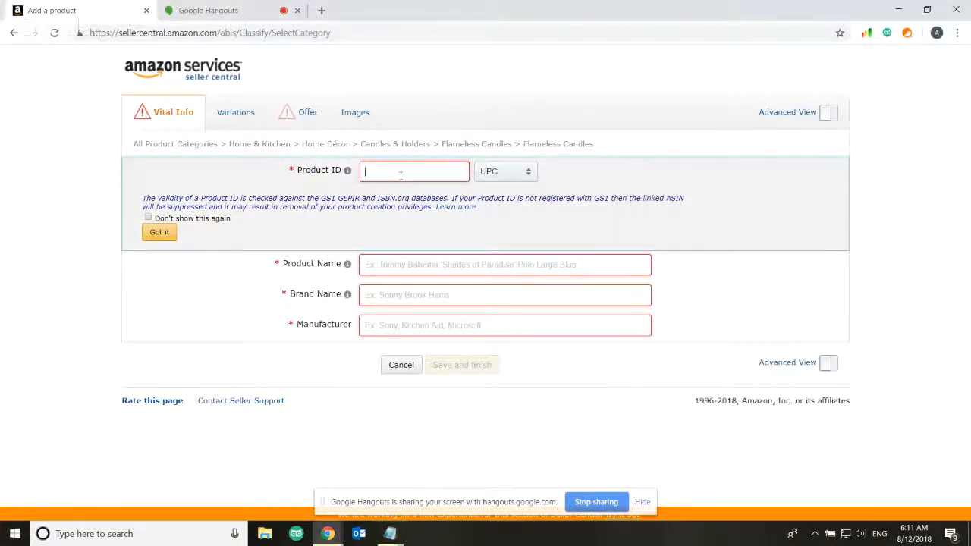
pyautogui.hotkey('ctrl', 'v')
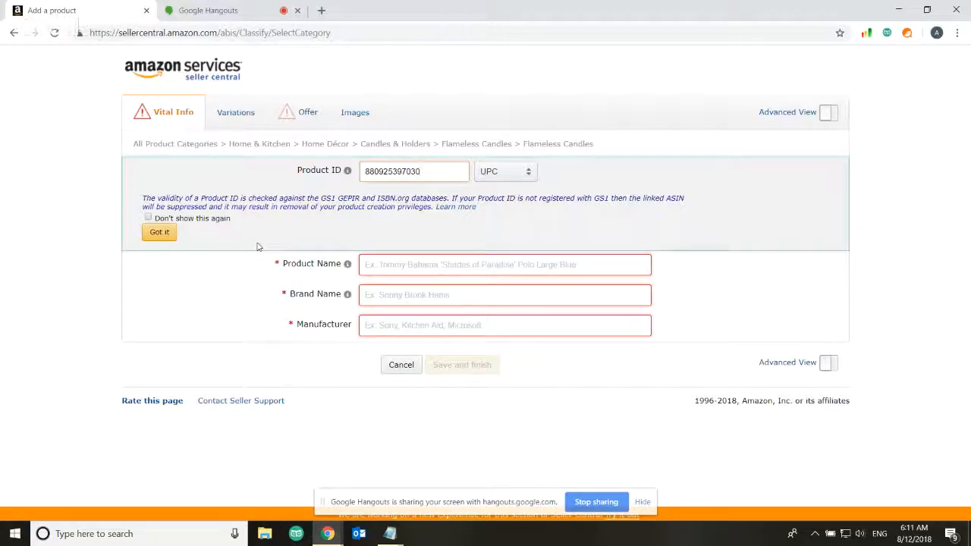
# Enter Product Name 'Led candles', Brand Name 'Smurfys' and Manufacturer 'David Ltd'
pyautogui.click(161, 233)
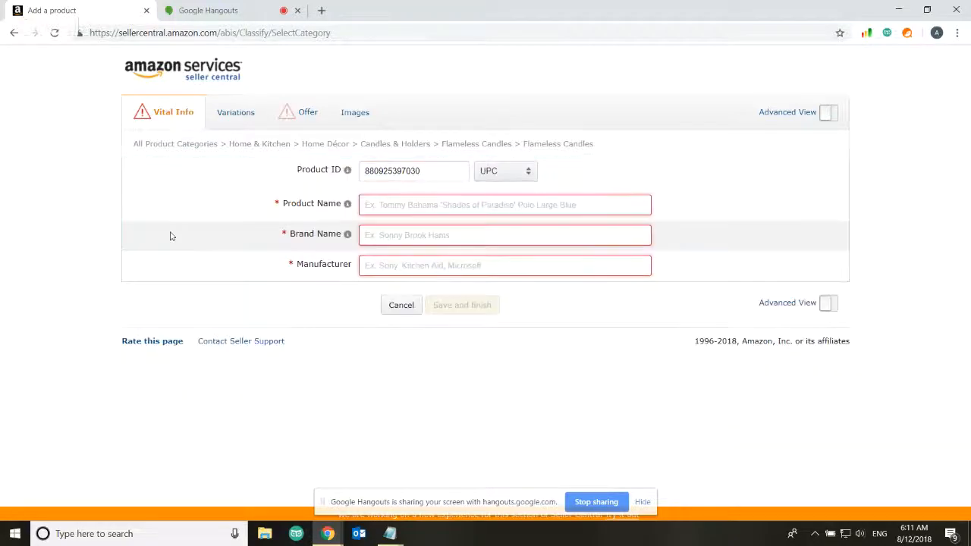
pyautogui.click(458, 210)
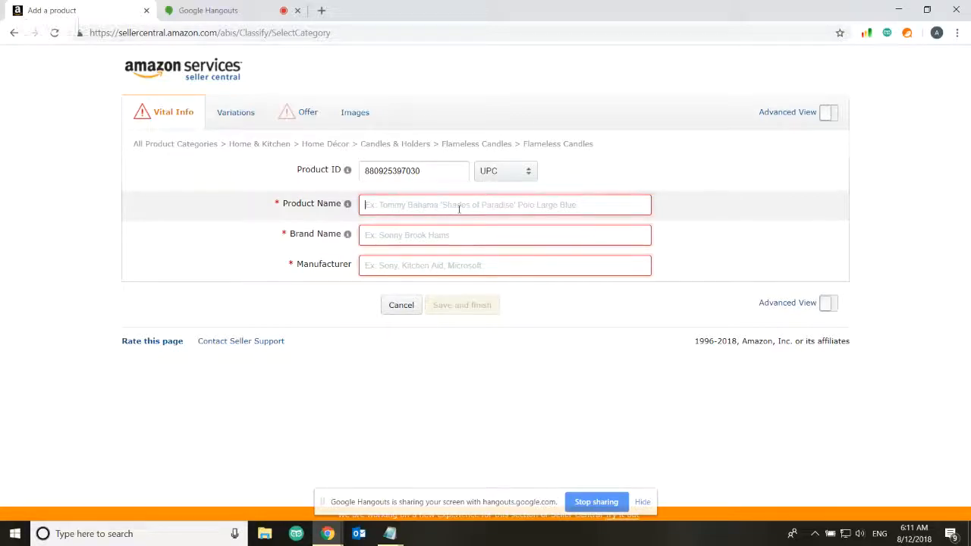
pyautogui.write('L')
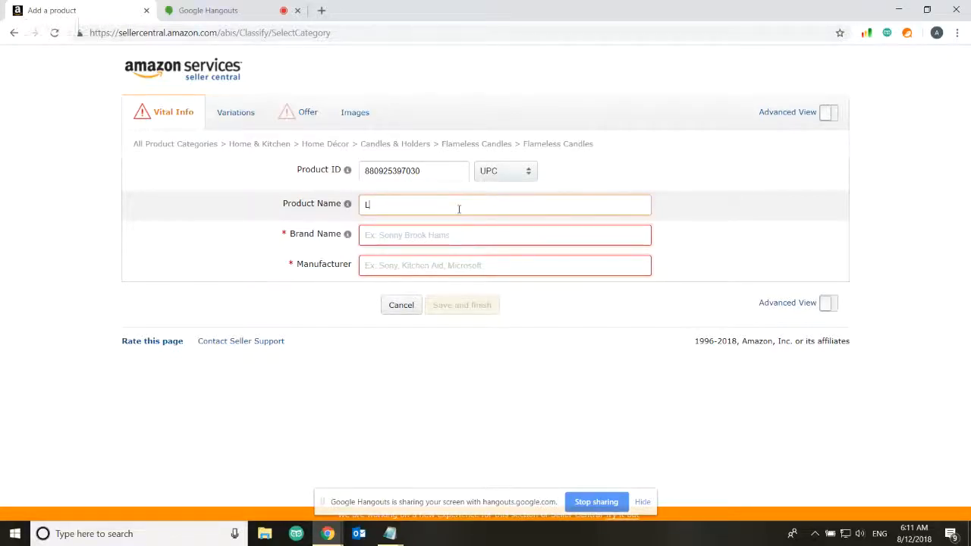
pyautogui.write('ed candles')
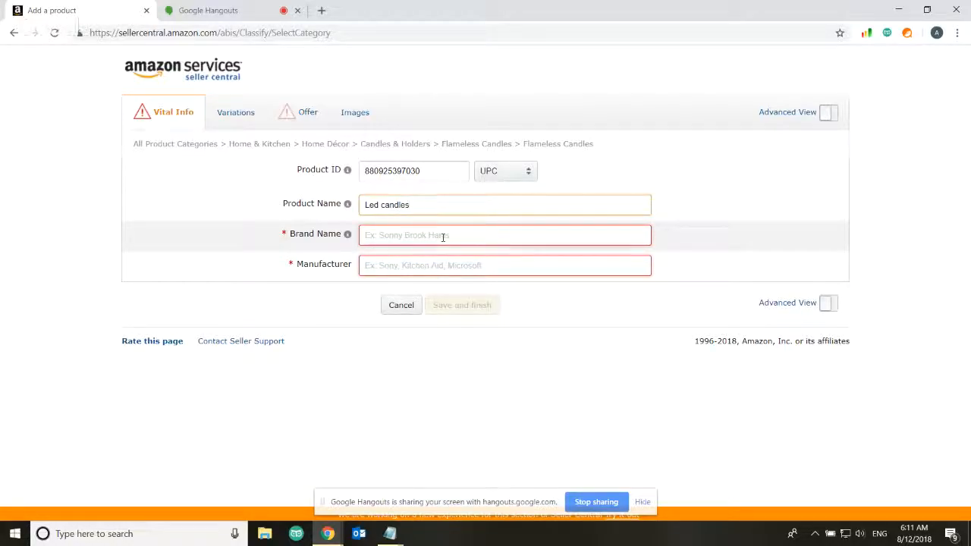
pyautogui.click(400, 236)
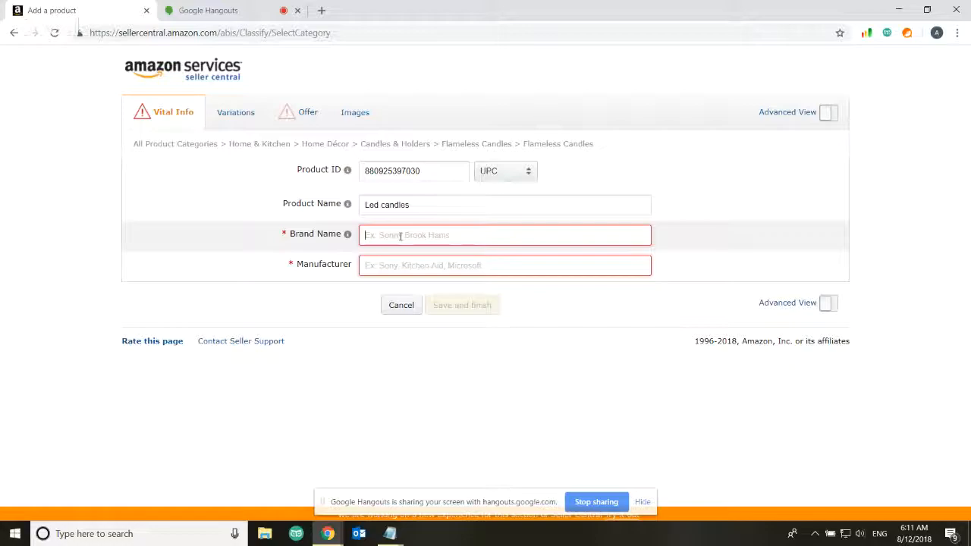
pyautogui.write('Smurfys')
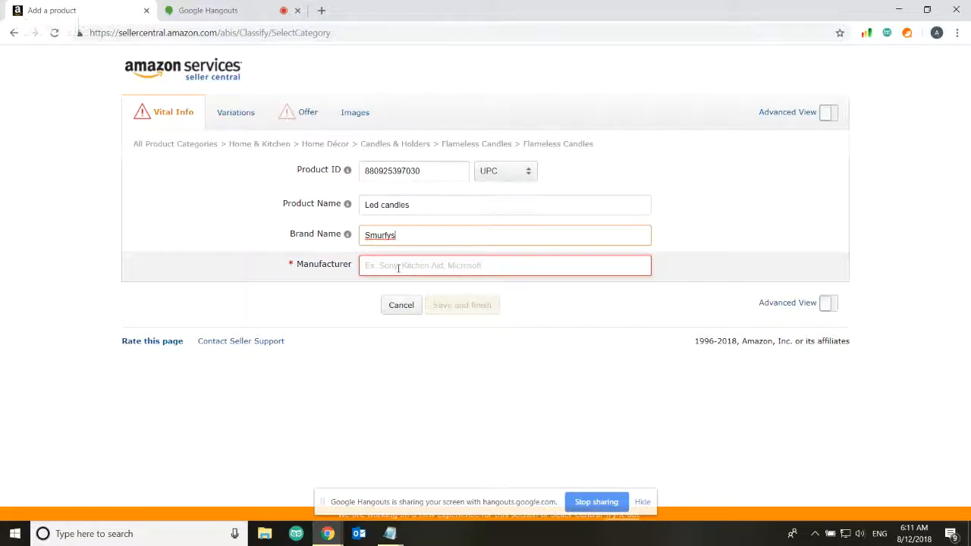
pyautogui.click(397, 267)
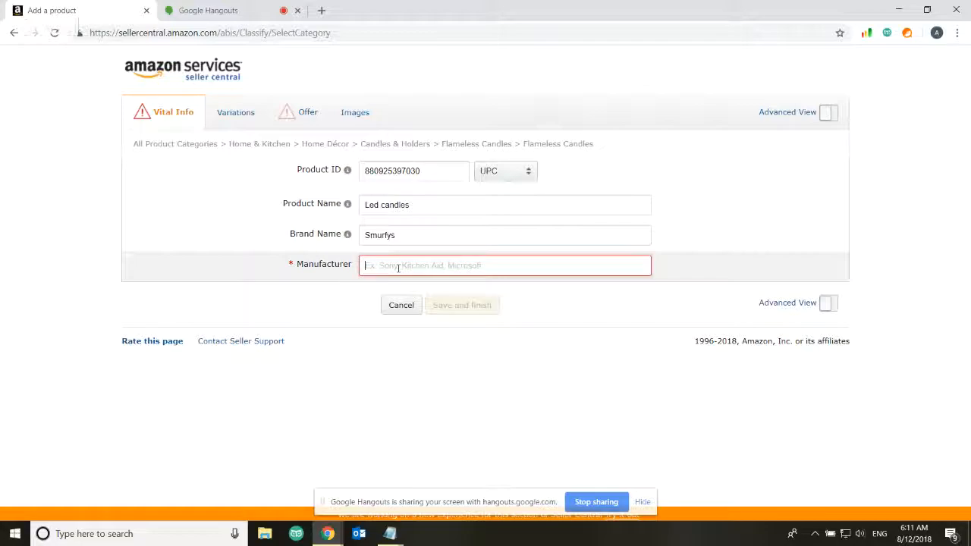
pyautogui.write('David Ltd')
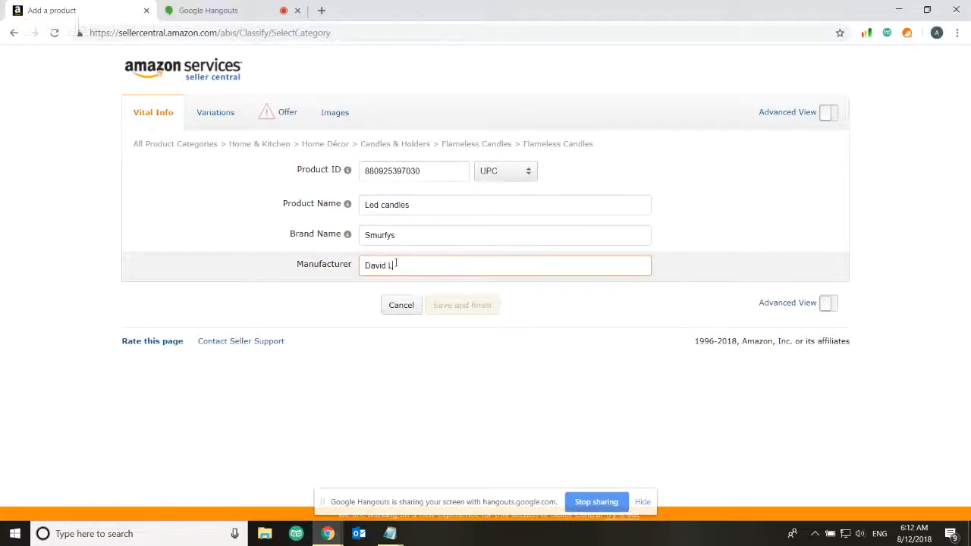
pyautogui.click(458, 356)
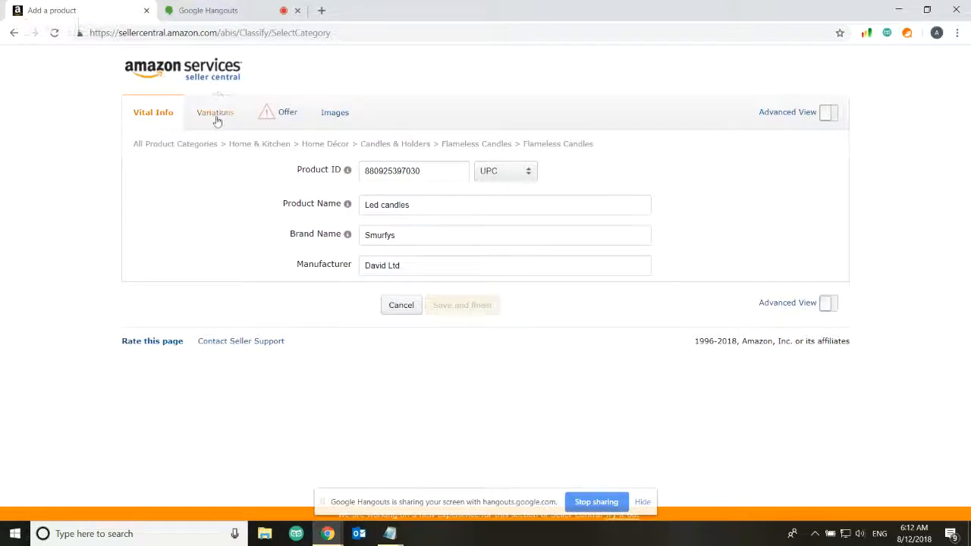
pyautogui.click(272, 113)
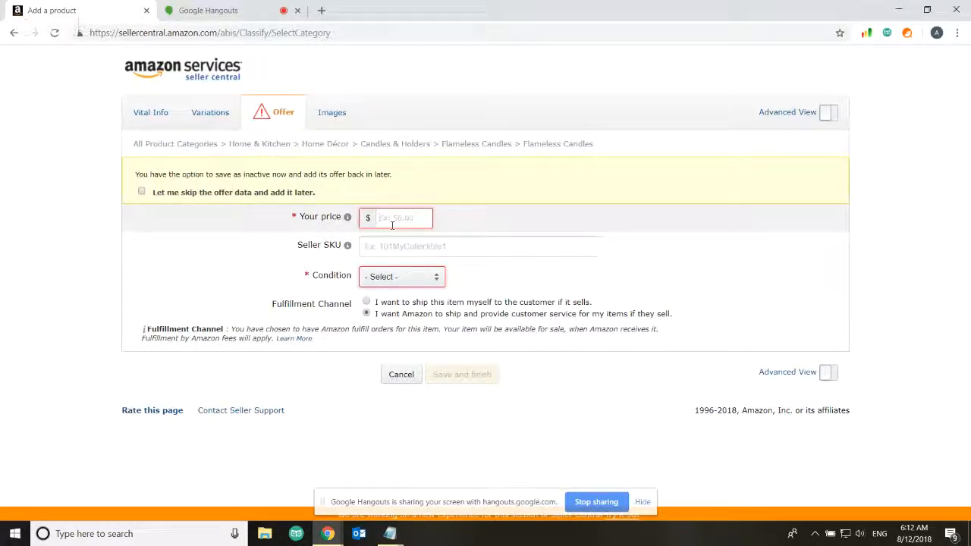
# Give the offer price $25, Seller SKU 'Led candles' and condition New
pyautogui.write('25')
pyautogui.click(399, 245)
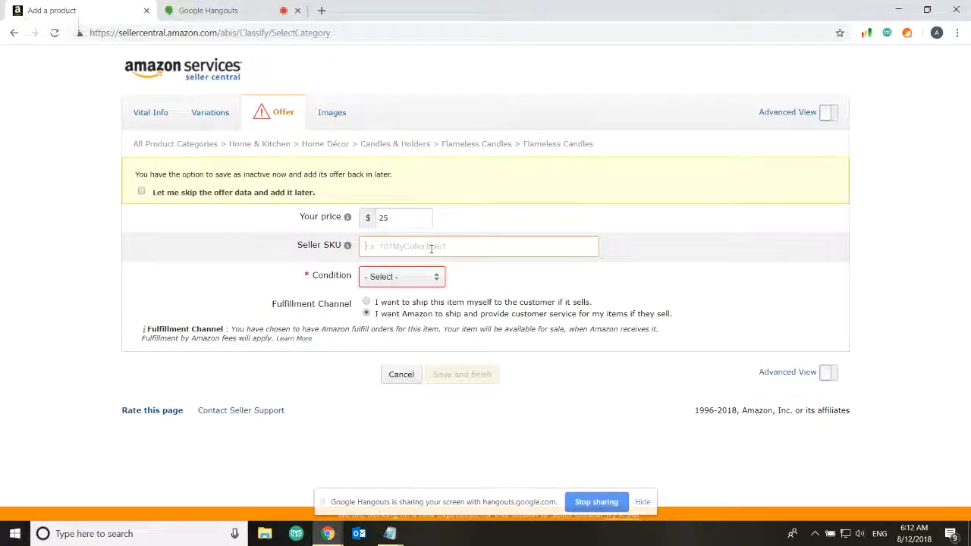
pyautogui.write('L')
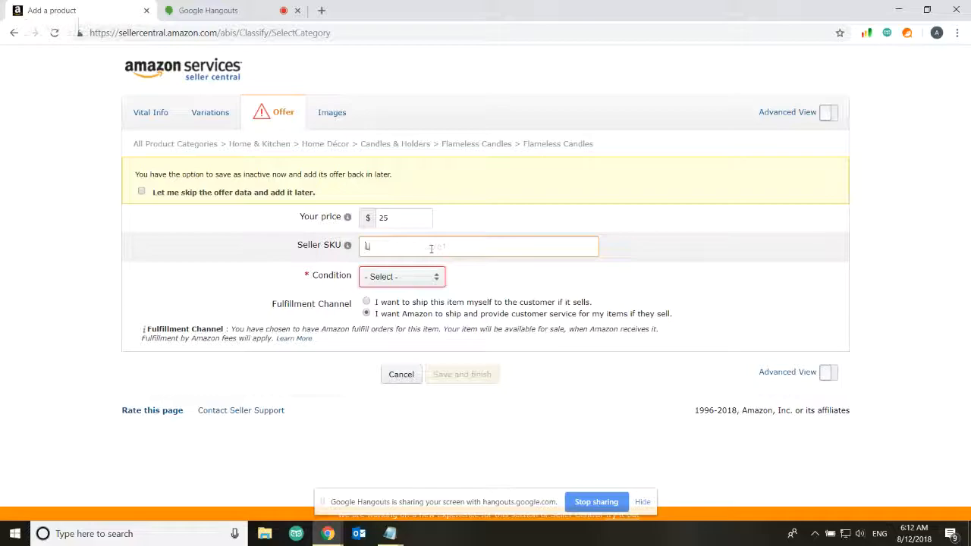
pyautogui.write('ed candles ')
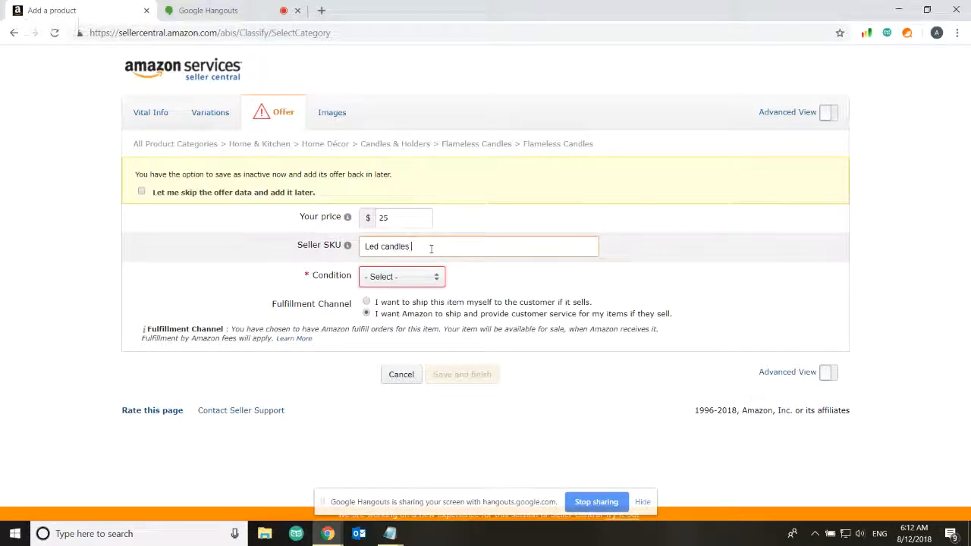
pyautogui.write('with')
pyautogui.press('BackSpace')
pyautogui.press('BackSpace')
pyautogui.click(390, 277)
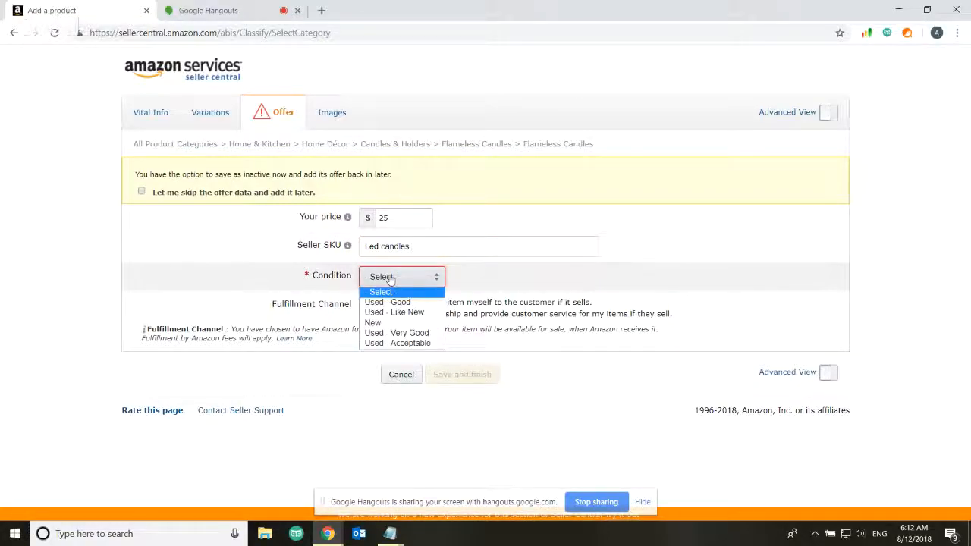
pyautogui.click(388, 324)
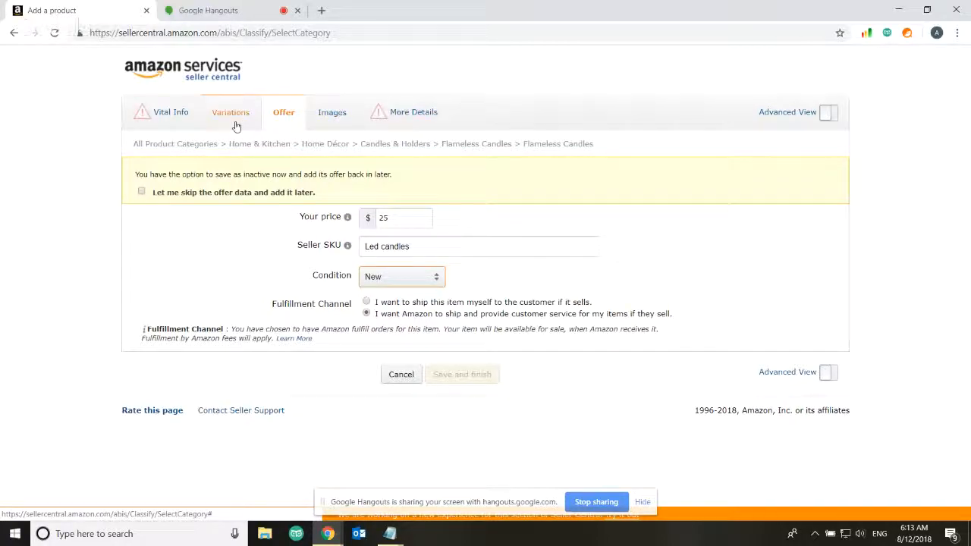
pyautogui.click(379, 123)
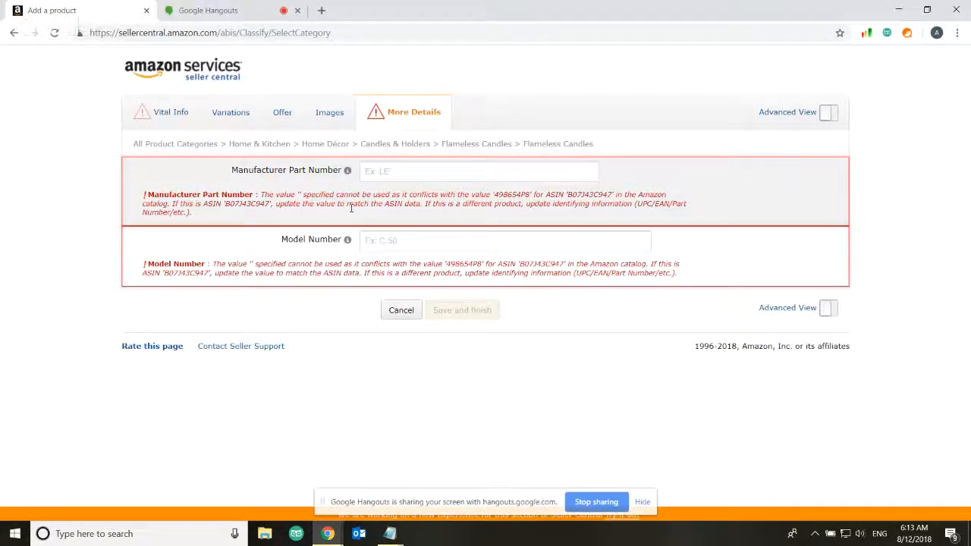
# Enter Manufacturer Part Number davids123 and Model Number test12
pyautogui.click(394, 173)
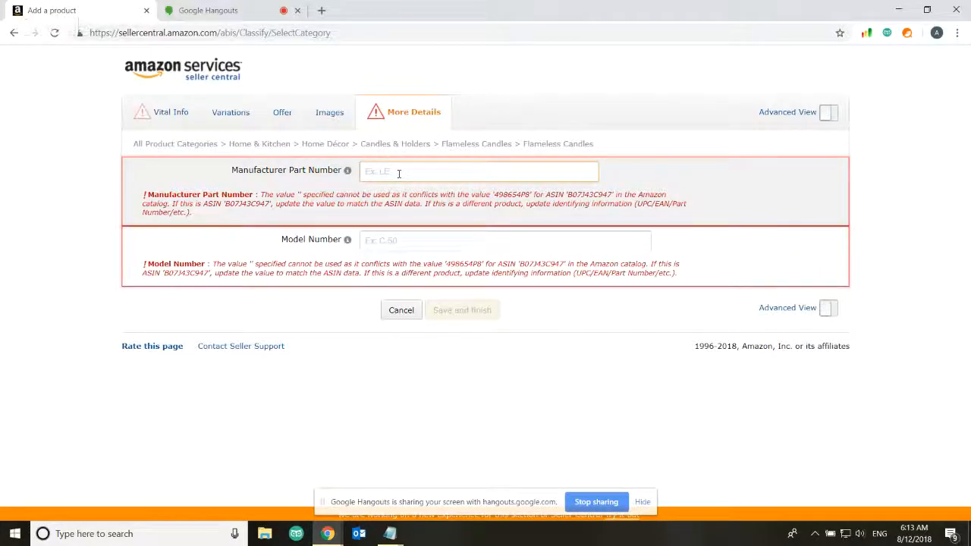
pyautogui.write('davids')
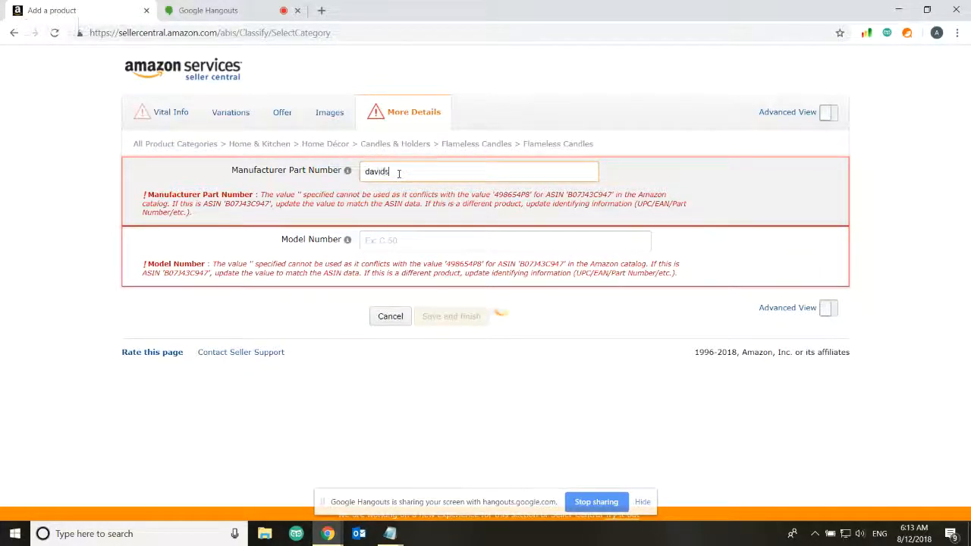
pyautogui.write(' 123')
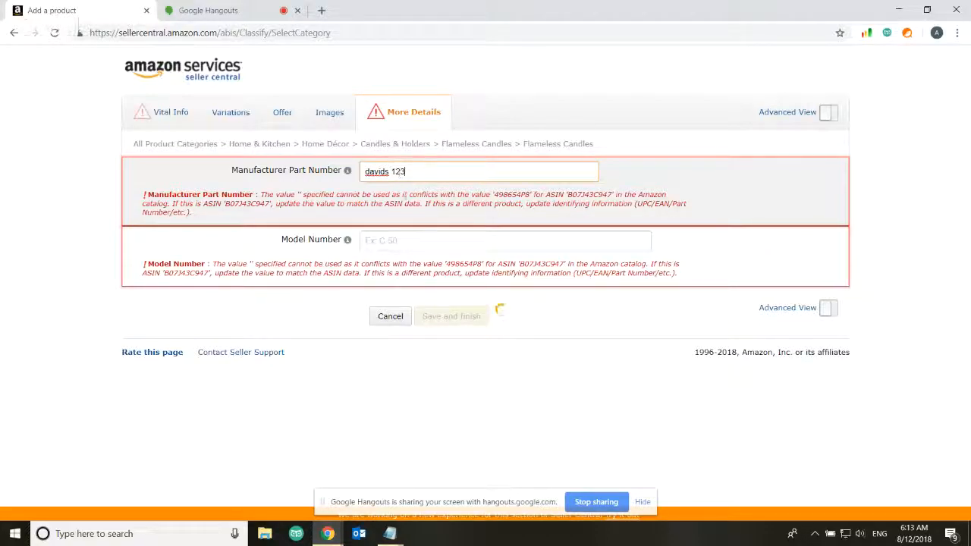
pyautogui.click(392, 170)
pyautogui.press('BackSpace')
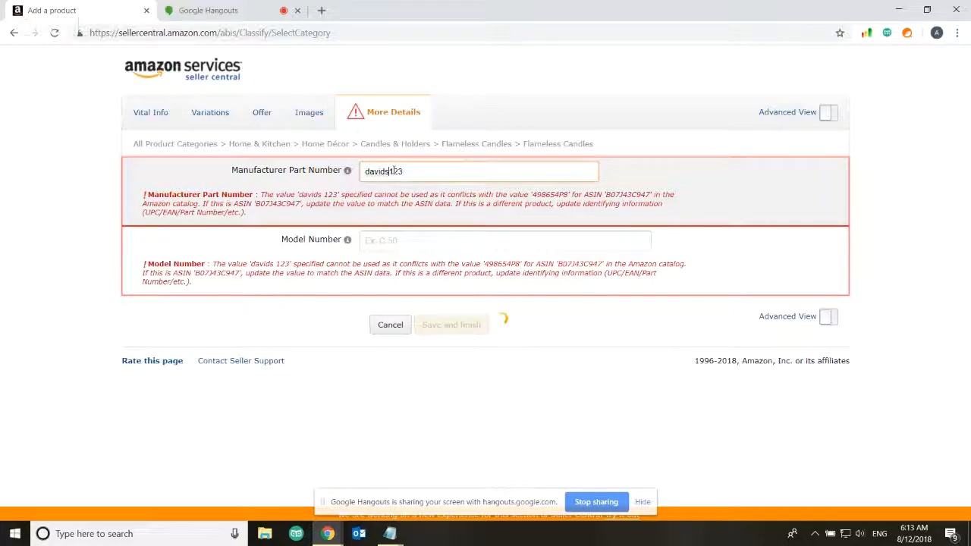
pyautogui.click(400, 240)
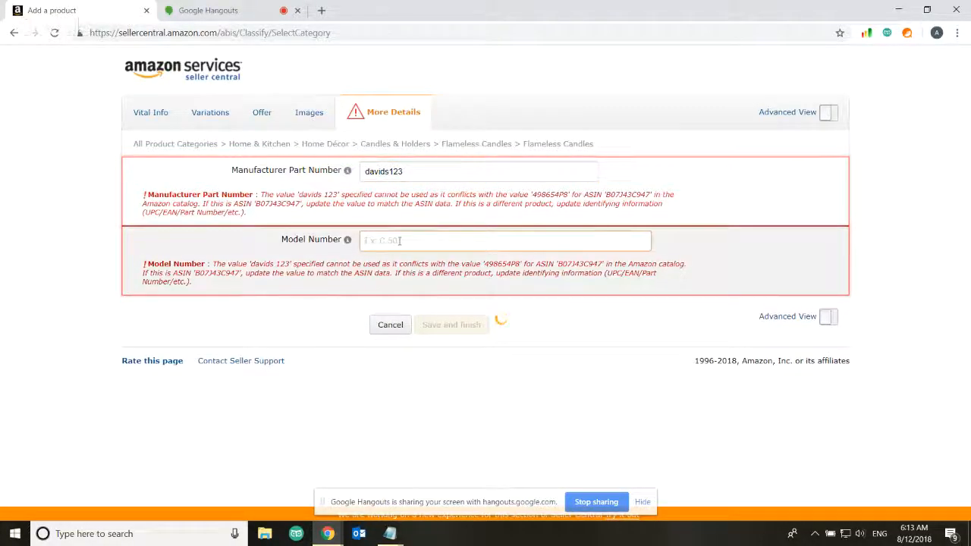
pyautogui.write('test12')
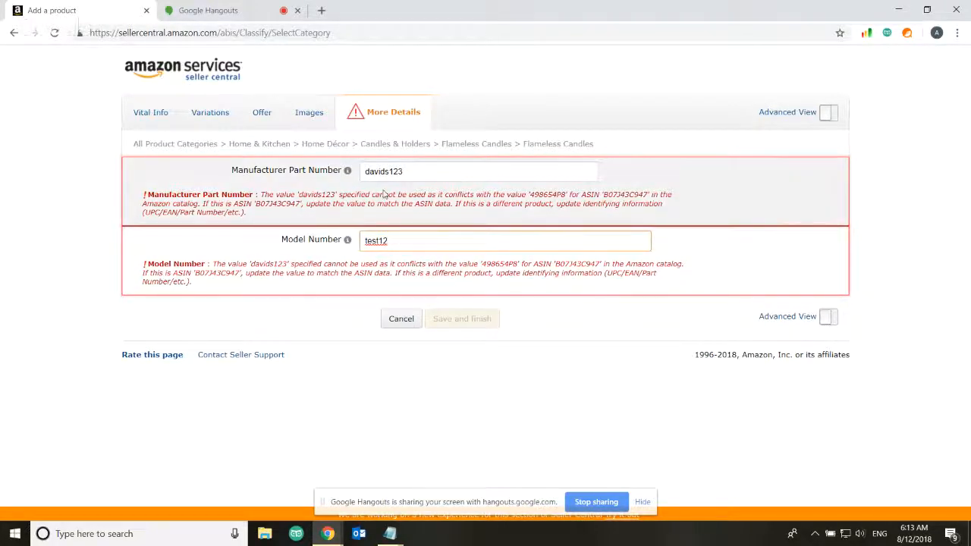
pyautogui.click(295, 335)
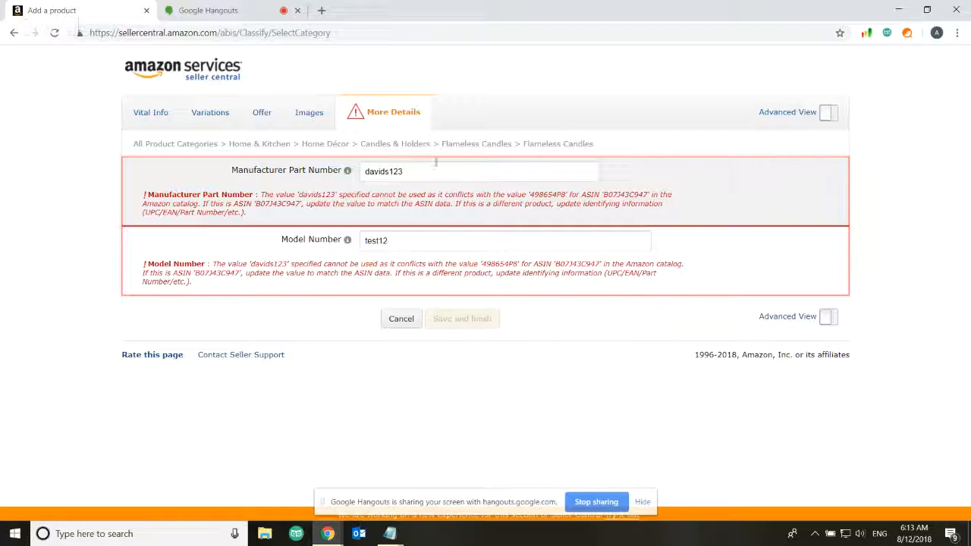
# Try new Manufacturer Part Number values and trim the Model Number to 129999
pyautogui.click(419, 168)
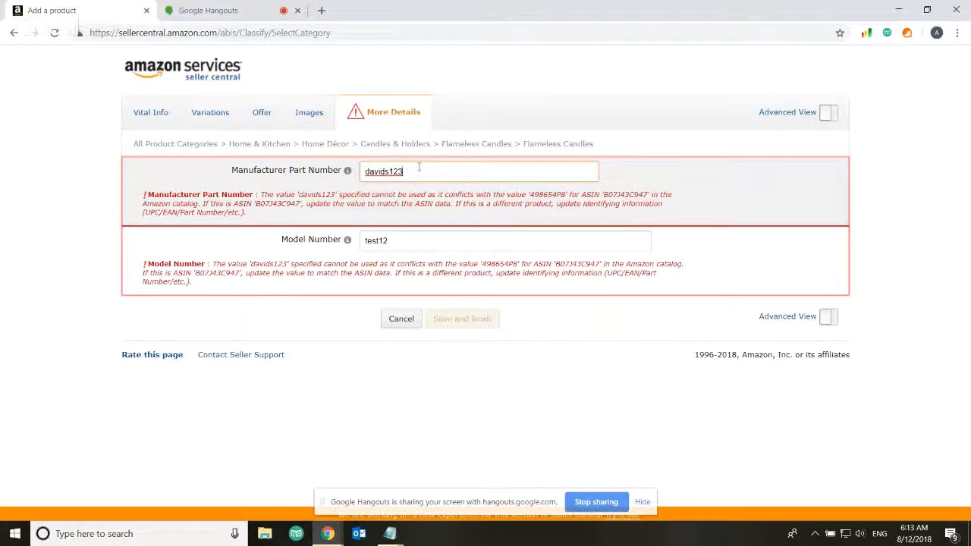
pyautogui.write('qwer')
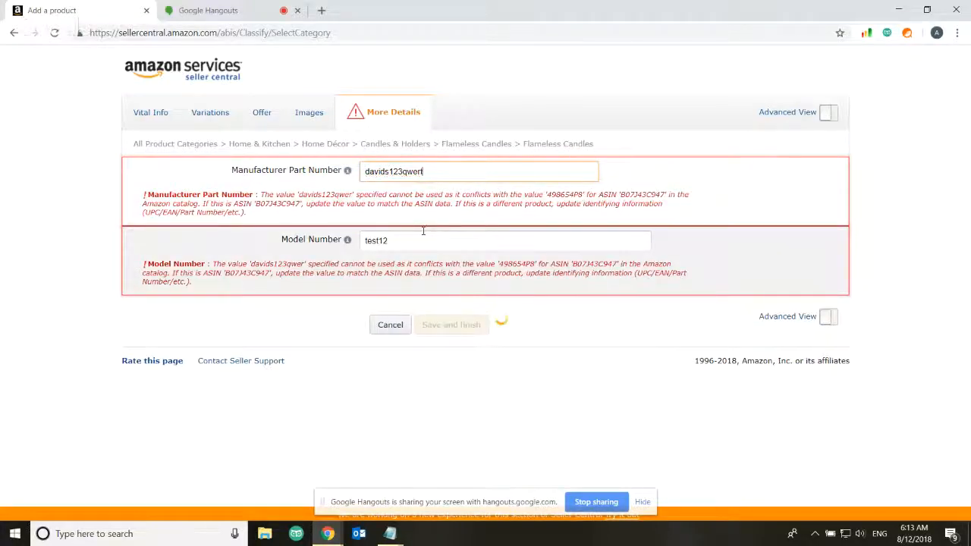
pyautogui.write('t')
pyautogui.click(415, 243)
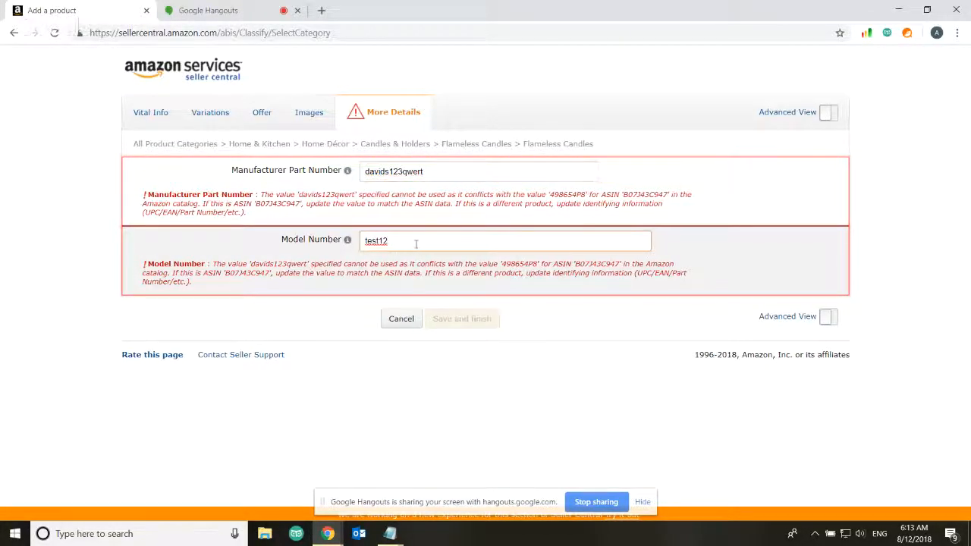
pyautogui.write('9999')
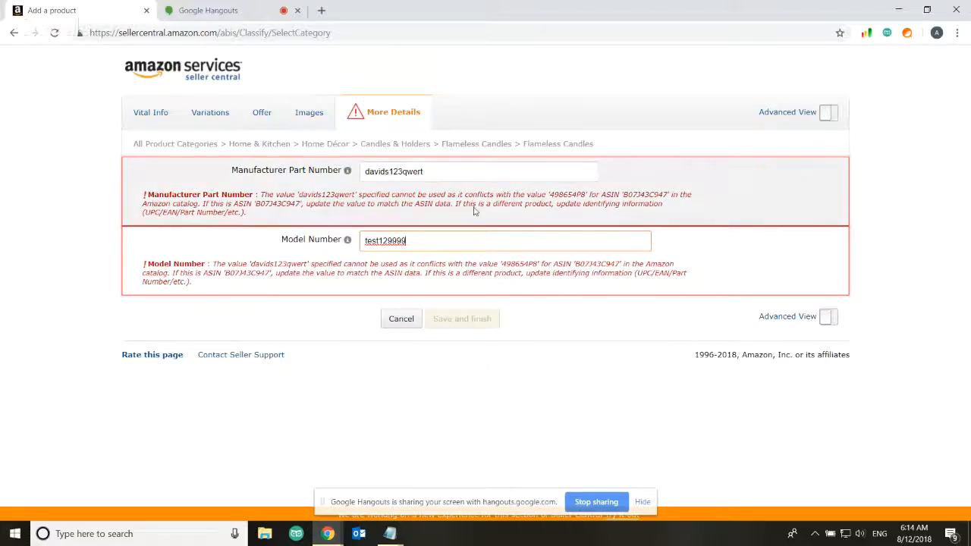
pyautogui.hotkey('shift', 'Tab')
pyautogui.write('24352345')
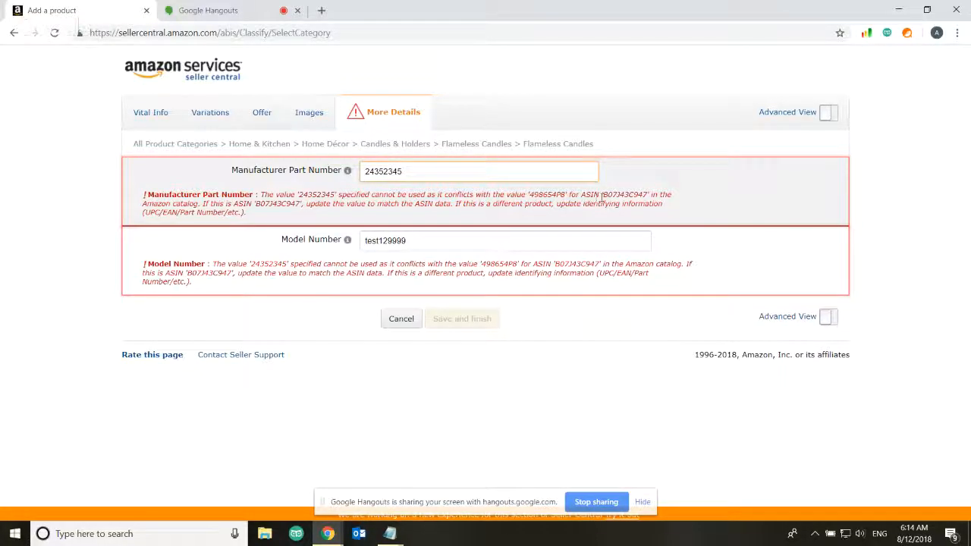
pyautogui.moveTo(530, 195); pyautogui.dragTo(565, 194)
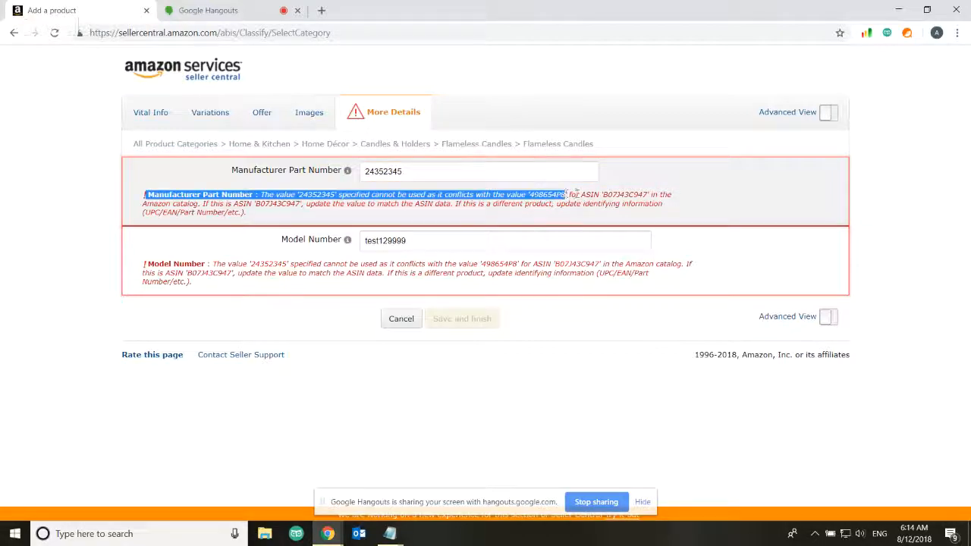
pyautogui.click(540, 194)
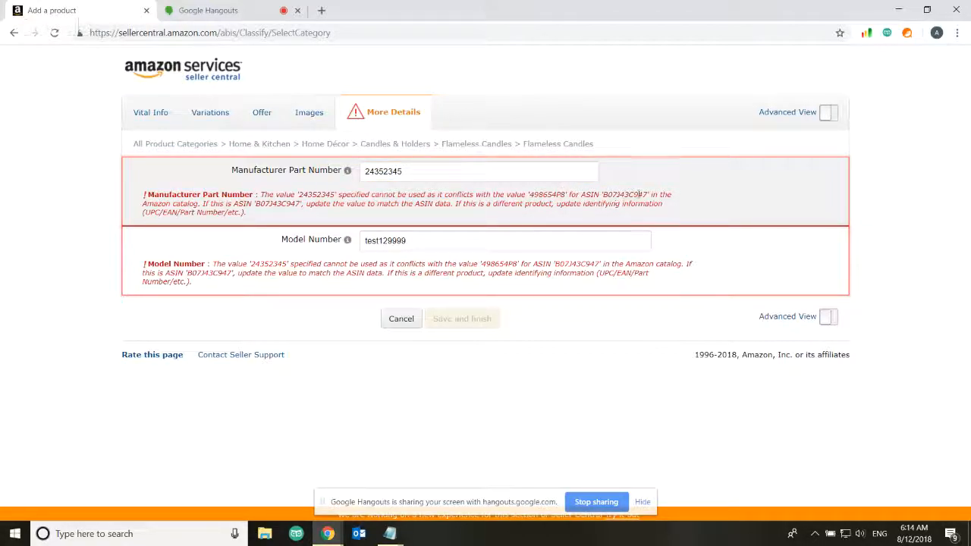
pyautogui.click(475, 172)
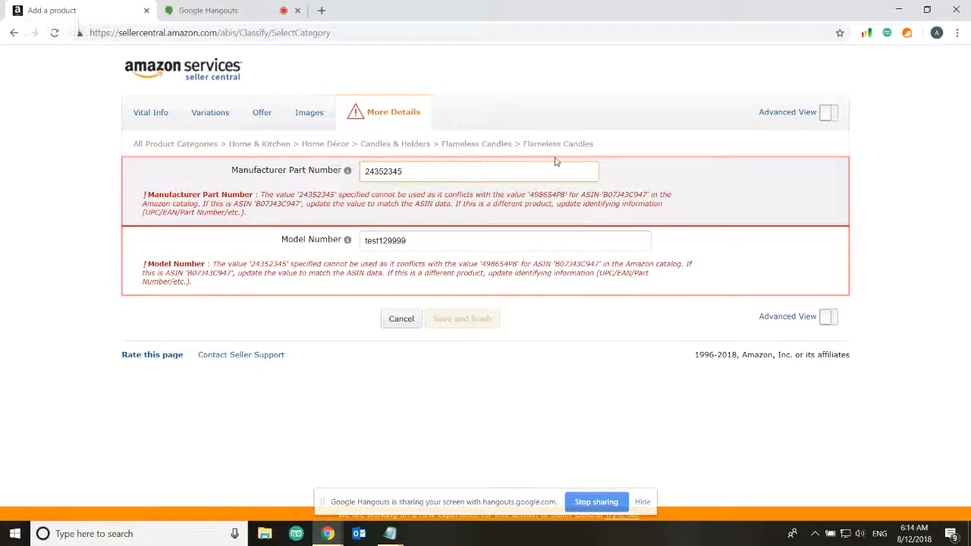
pyautogui.write('b3')
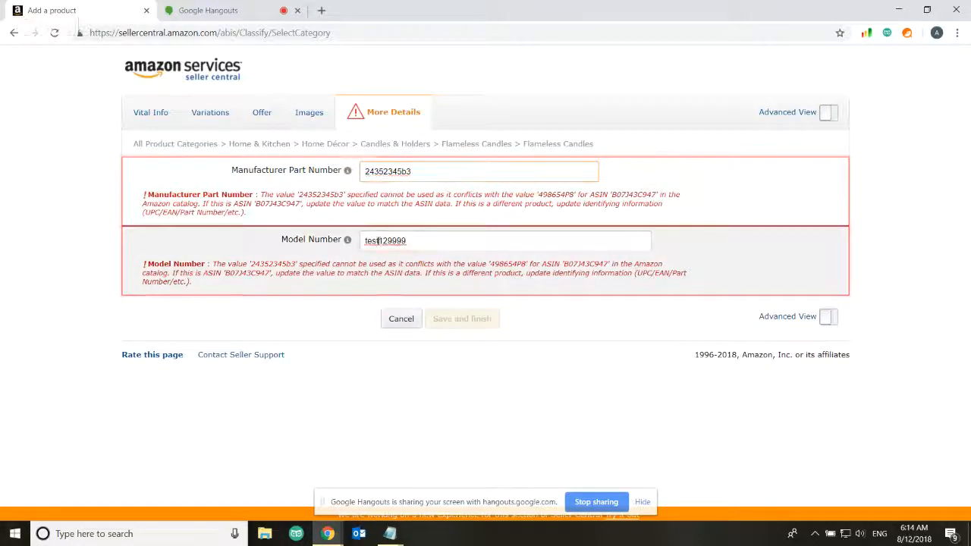
pyautogui.moveTo(376, 240); pyautogui.dragTo(307, 260)
pyautogui.press('BackSpace')
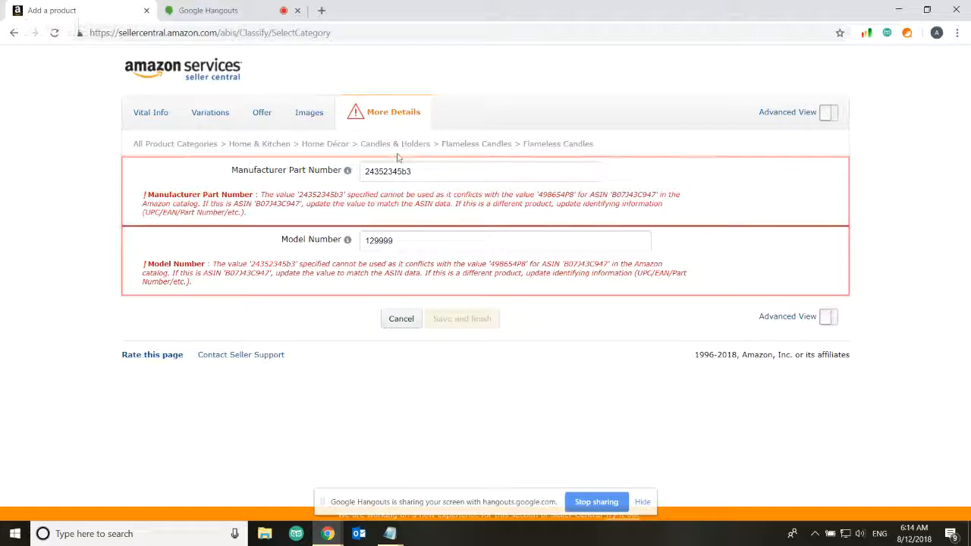
# Replace the Manufacturer Part Number with candles1 and return to Vital Info
pyautogui.click(371, 172)
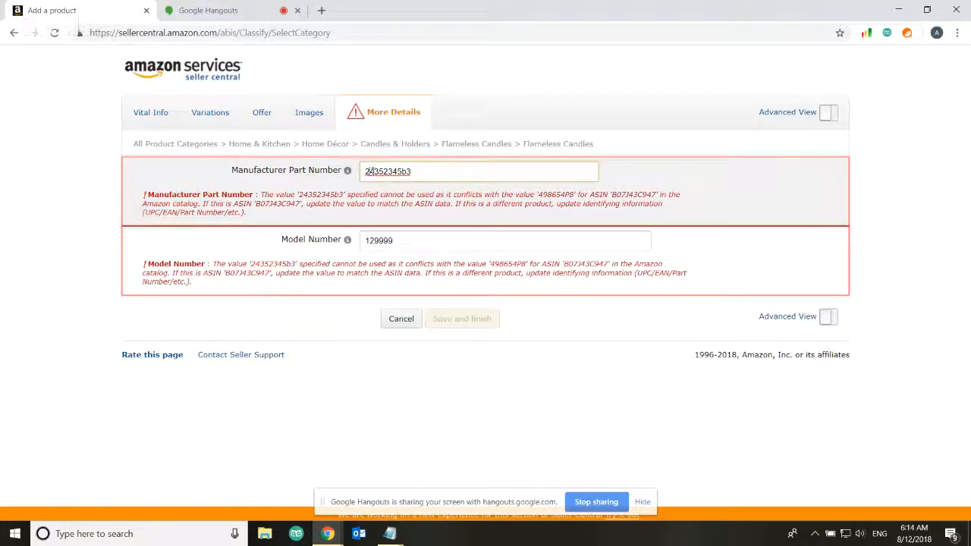
pyautogui.moveTo(387, 172); pyautogui.dragTo(297, 173)
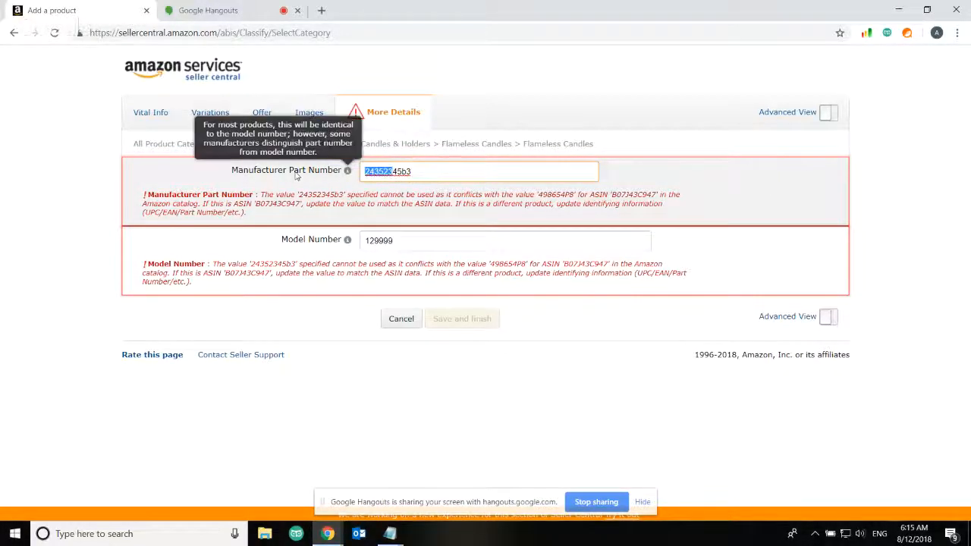
pyautogui.press('BackSpace')
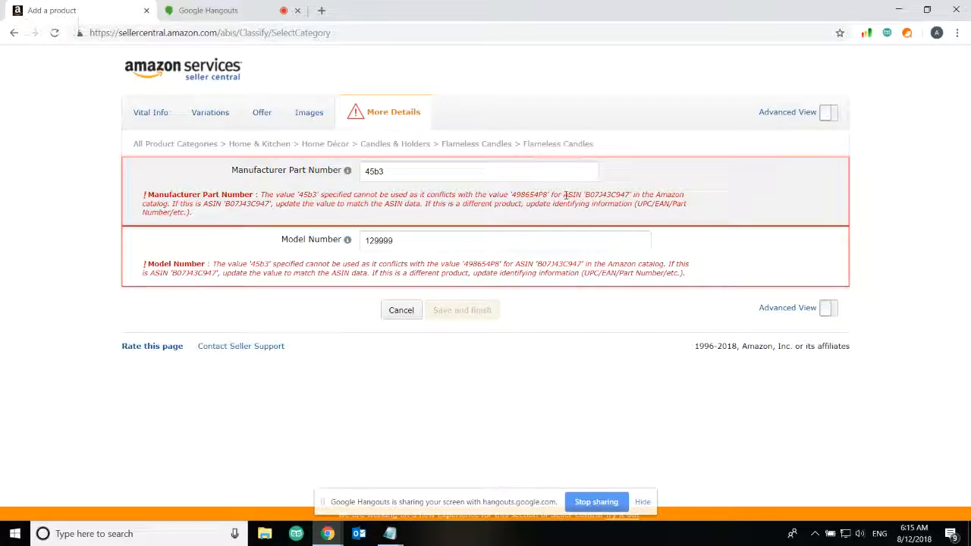
pyautogui.moveTo(564, 194); pyautogui.dragTo(581, 195)
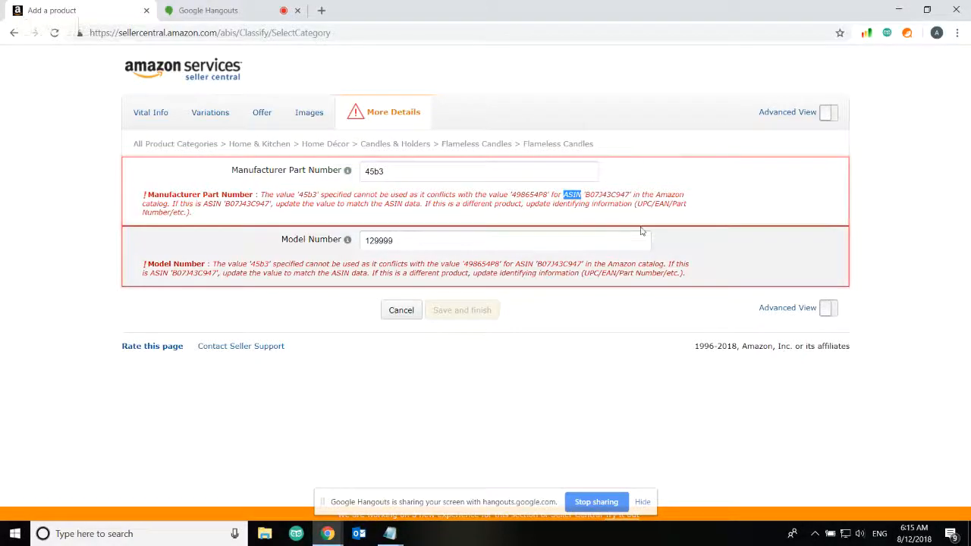
pyautogui.moveTo(654, 204); pyautogui.dragTo(636, 203)
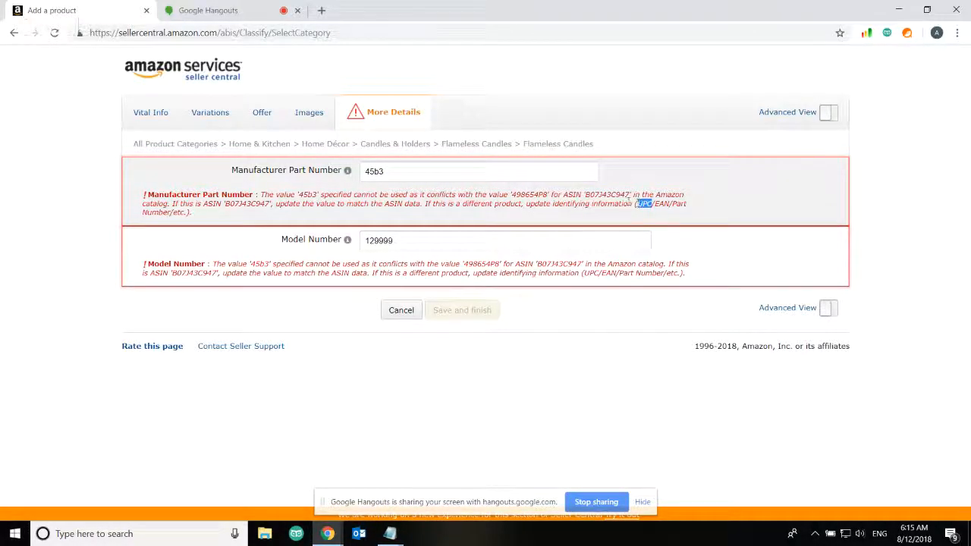
pyautogui.doubleClick(397, 170)
pyautogui.write('cand')
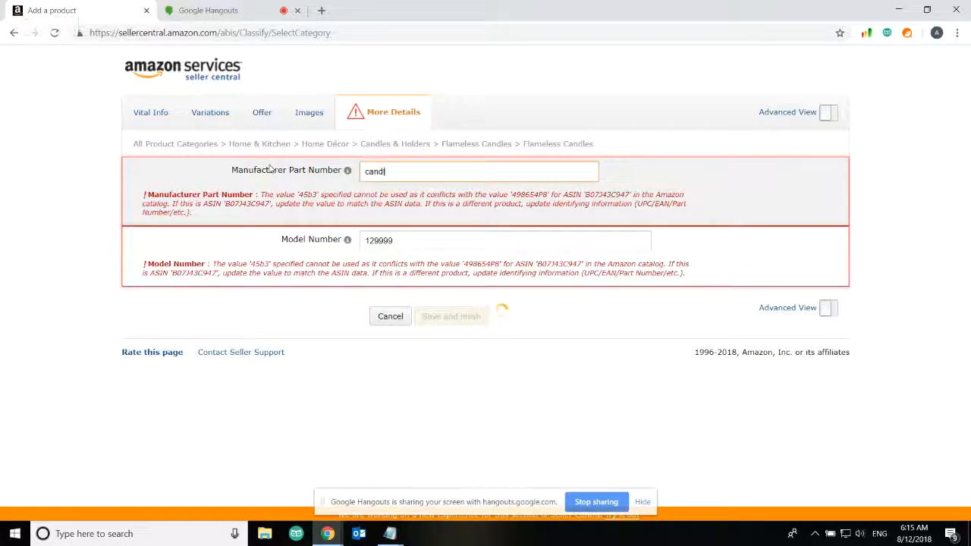
pyautogui.write('les1')
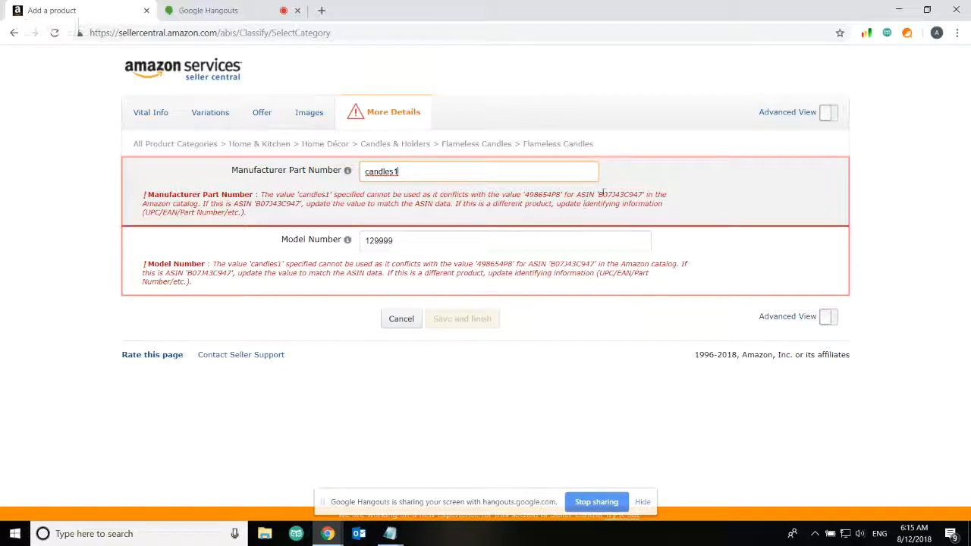
pyautogui.moveTo(601, 195); pyautogui.dragTo(643, 195)
pyautogui.click(643, 195)
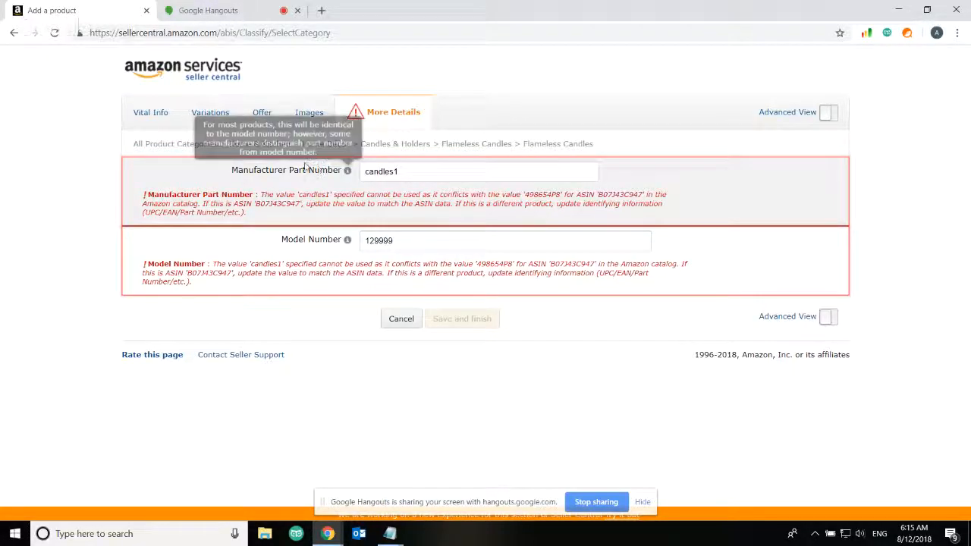
pyautogui.click(148, 121)
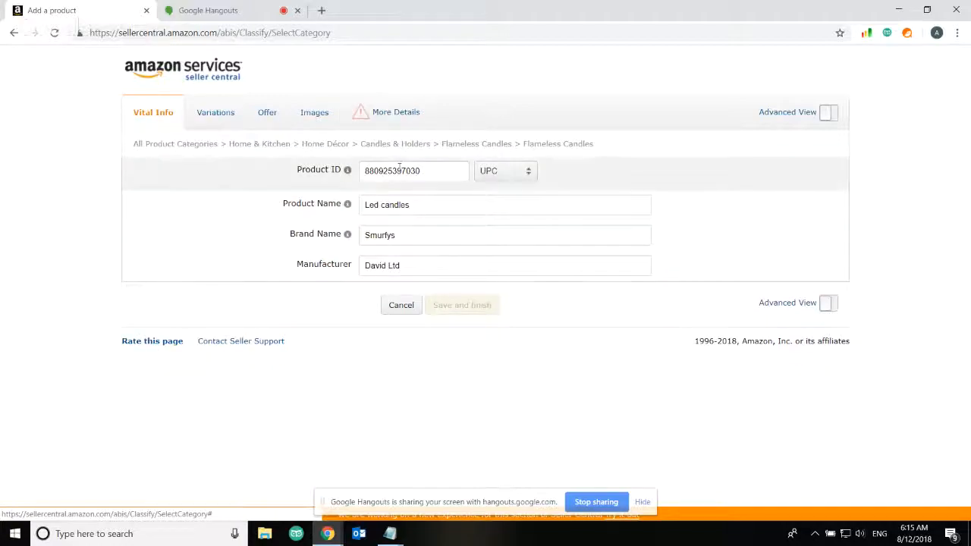
pyautogui.moveTo(423, 172); pyautogui.dragTo(326, 175)
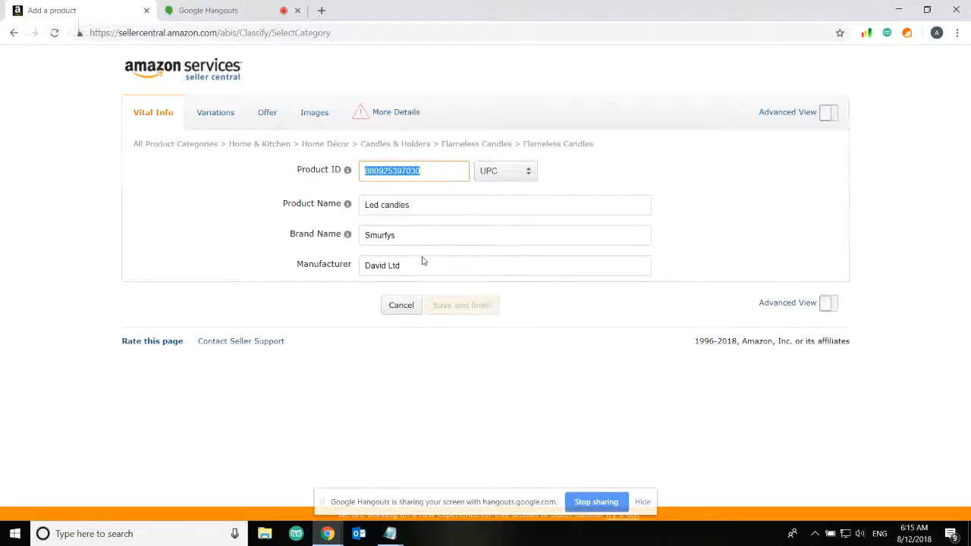
pyautogui.click(901, 11)
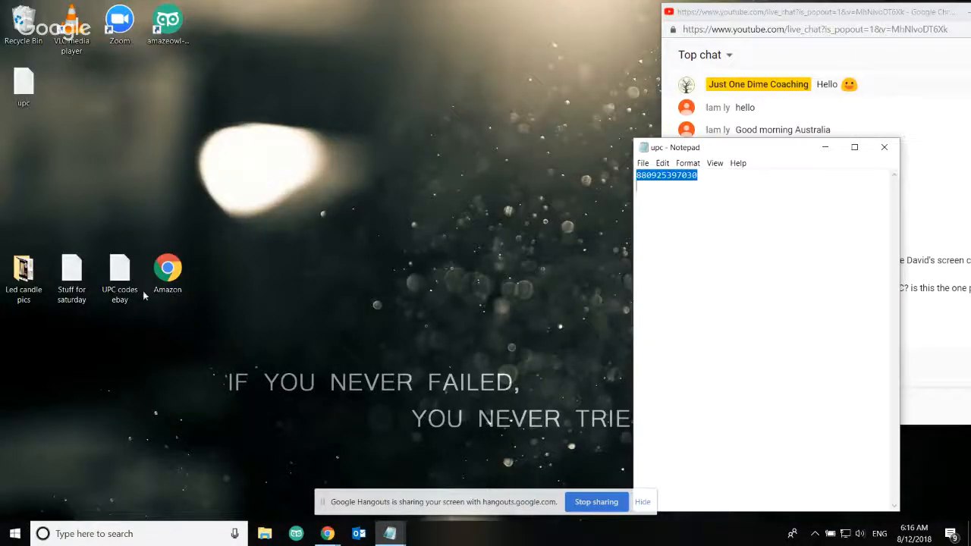
pyautogui.doubleClick(121, 277)
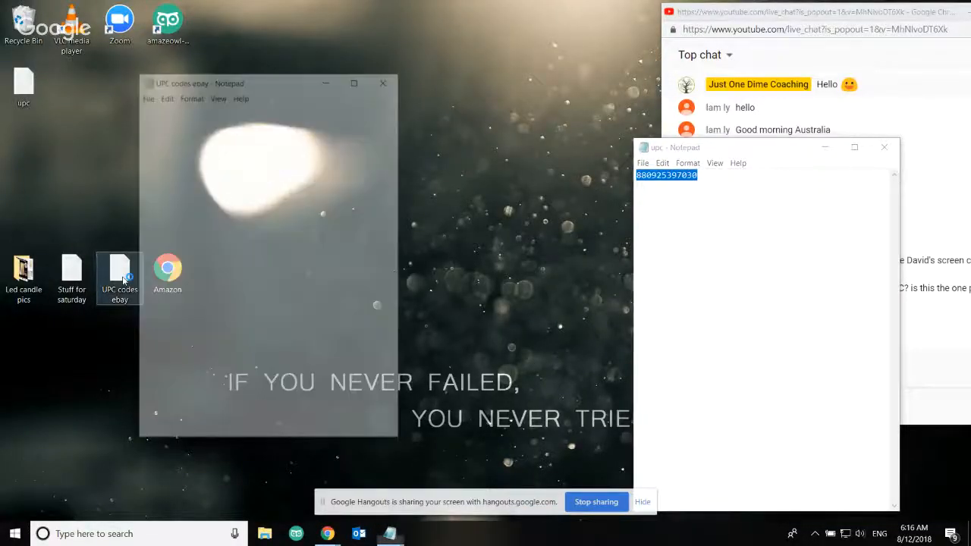
pyautogui.moveTo(220, 250); pyautogui.dragTo(163, 252)
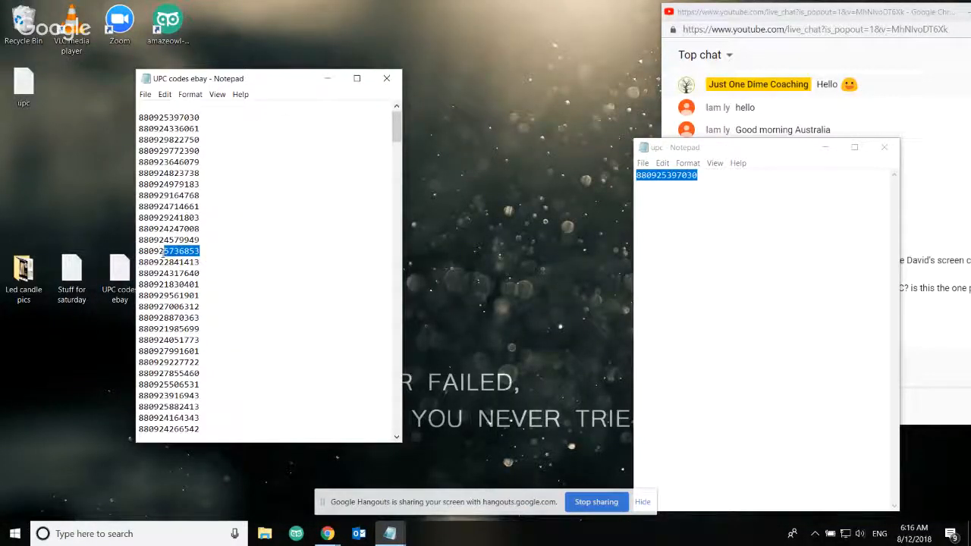
pyautogui.moveTo(201, 129); pyautogui.dragTo(139, 129)
pyautogui.hotkey('ctrl', 'c')
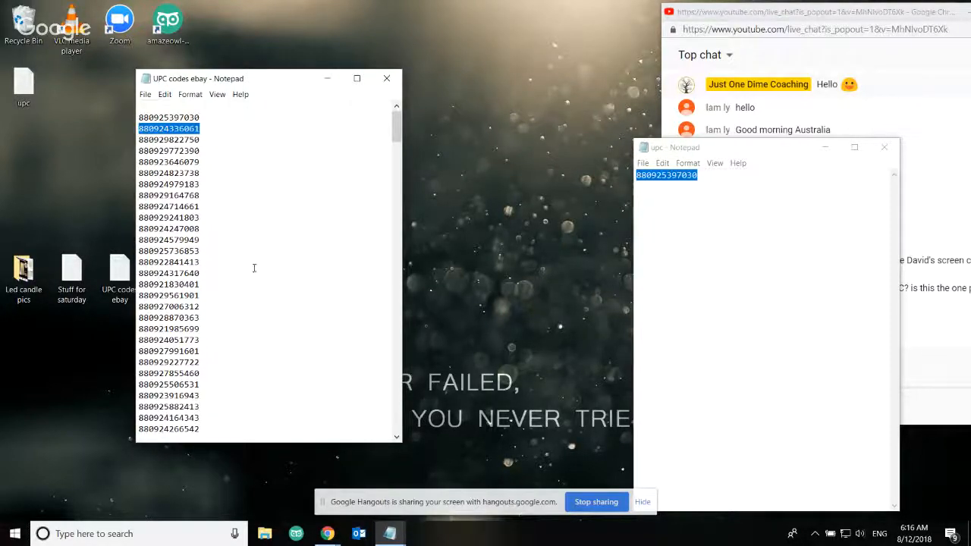
pyautogui.moveTo(327, 533)
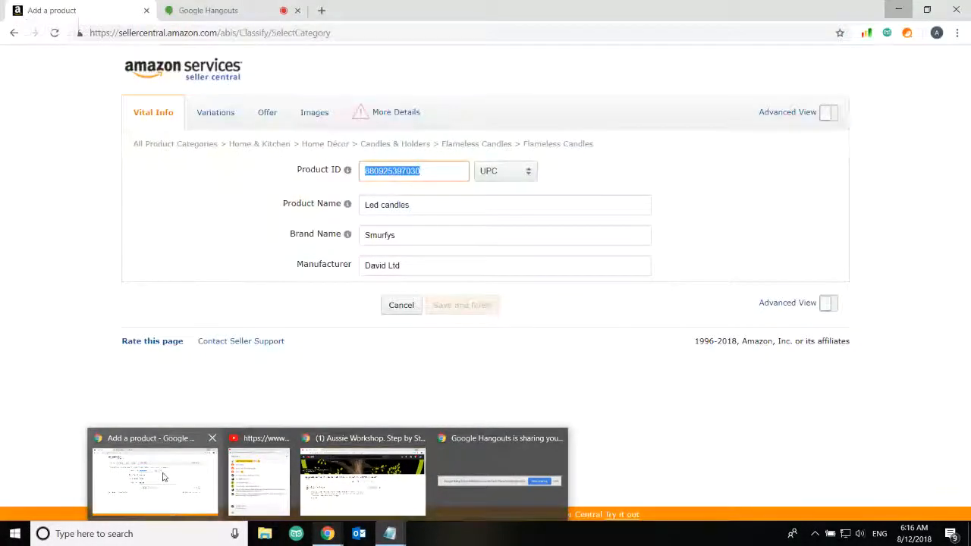
pyautogui.click(163, 478)
pyautogui.click(440, 174)
pyautogui.hotkey('ctrl', 'a')
pyautogui.moveTo(343, 168)
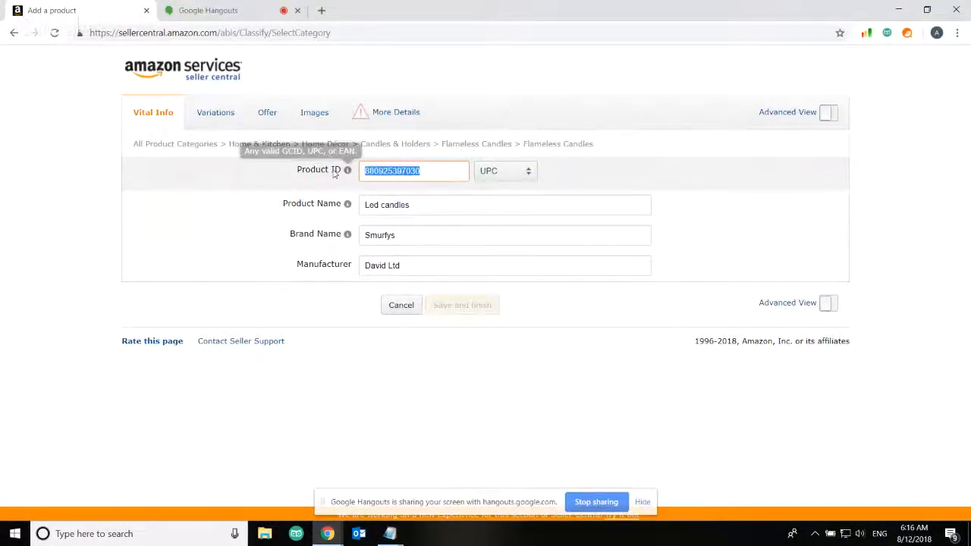
pyautogui.hotkey('ctrl', 'v')
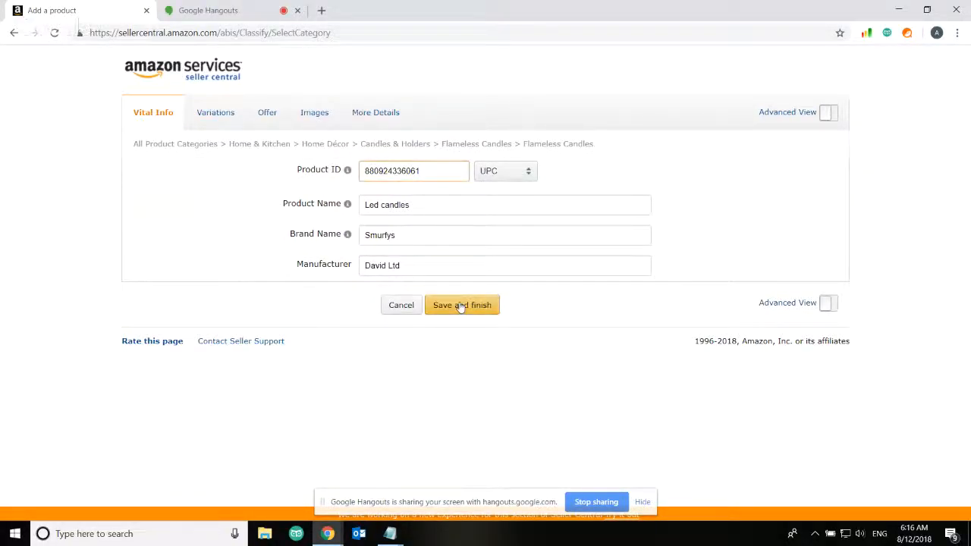
# Review More Details and Vital Info, then view the offer: $25, condition New
pyautogui.click(361, 121)
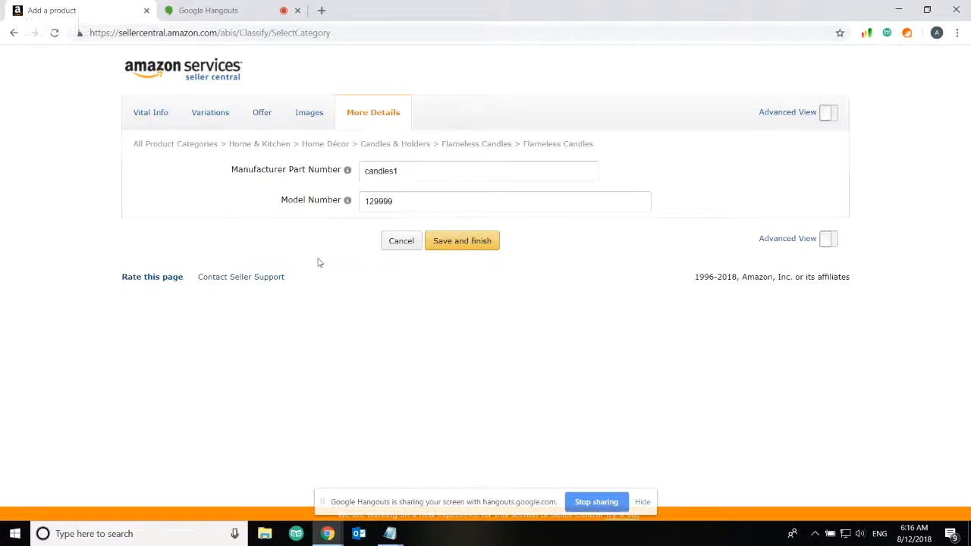
pyautogui.click(142, 113)
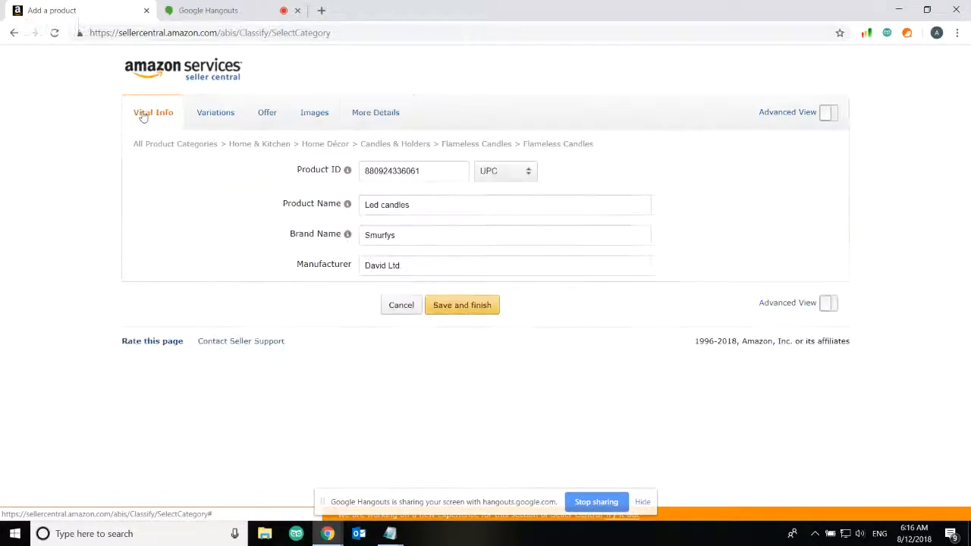
pyautogui.click(428, 172)
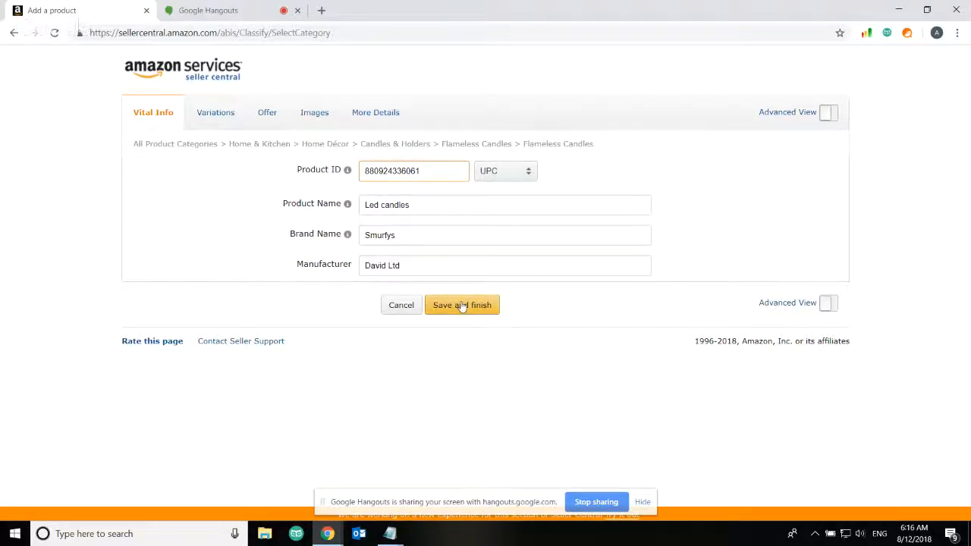
pyautogui.click(267, 116)
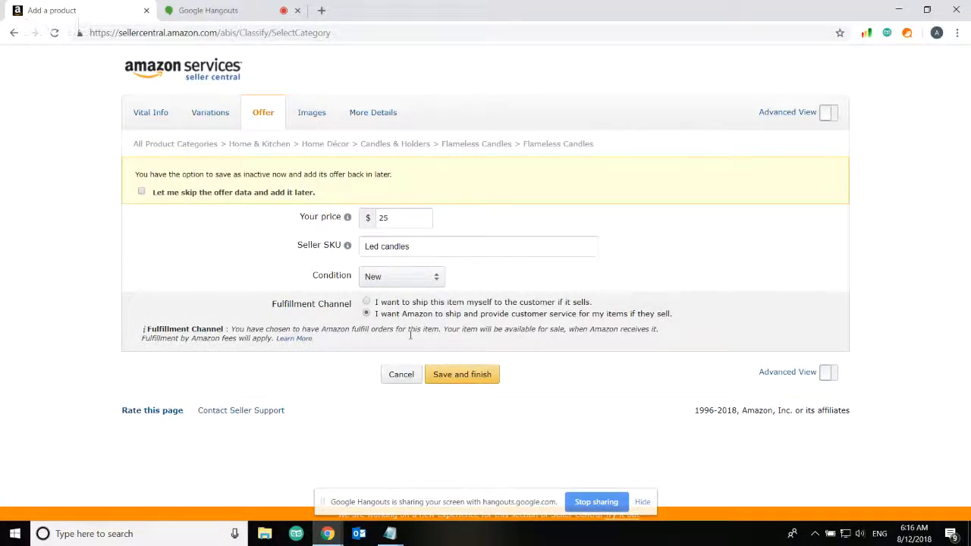
# Upload pic 1 from the Led candle pics folder as the main product image
pyautogui.click(322, 113)
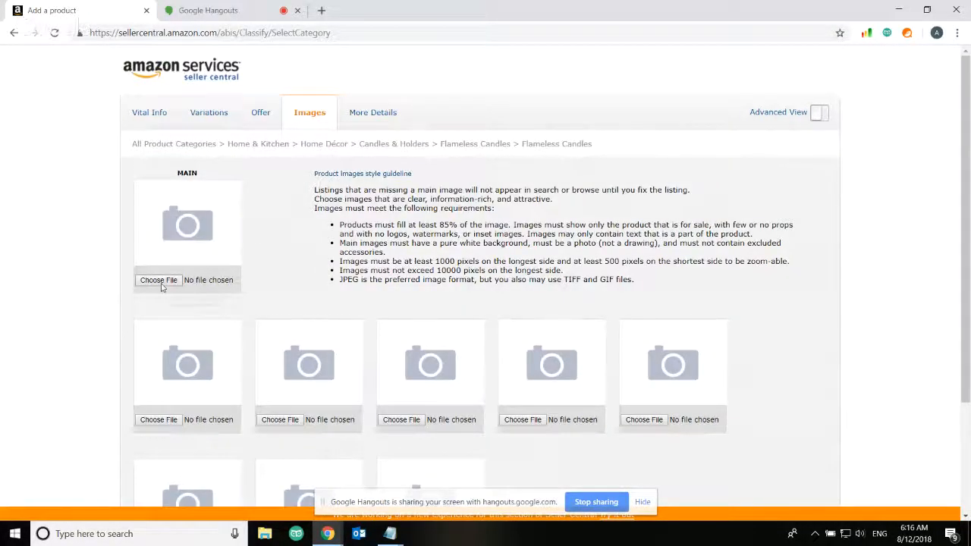
pyautogui.click(160, 280)
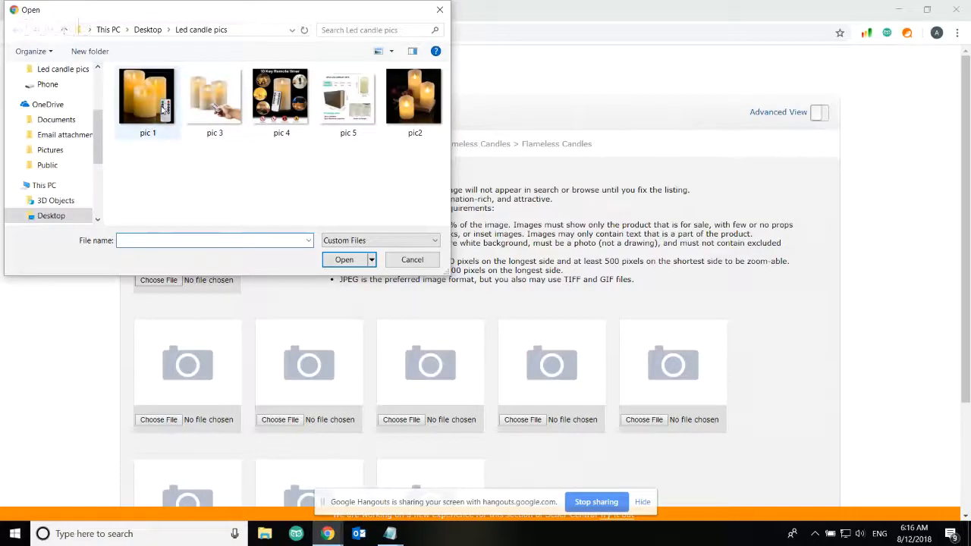
pyautogui.doubleClick(164, 108)
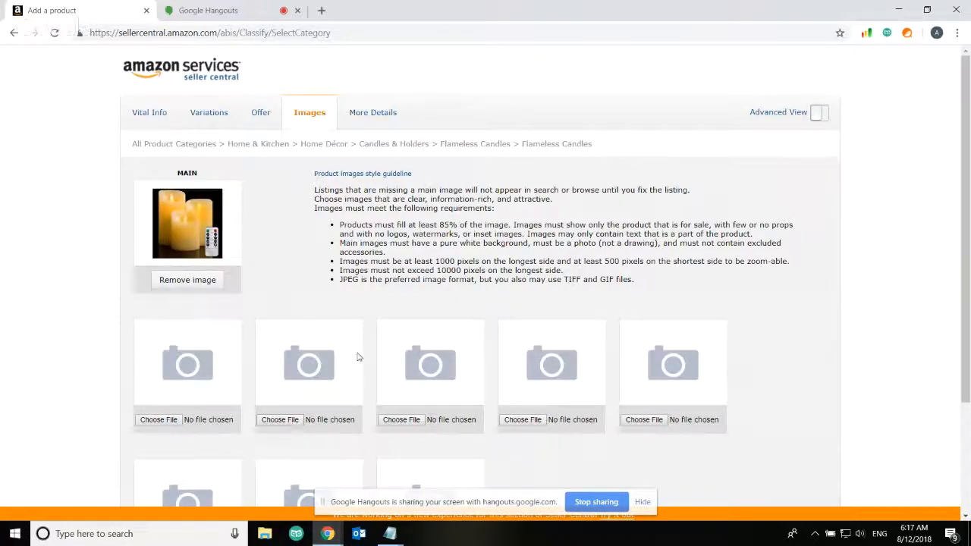
pyautogui.scroll(-1, 356, 312)
pyautogui.scroll(-2, 355, 313)
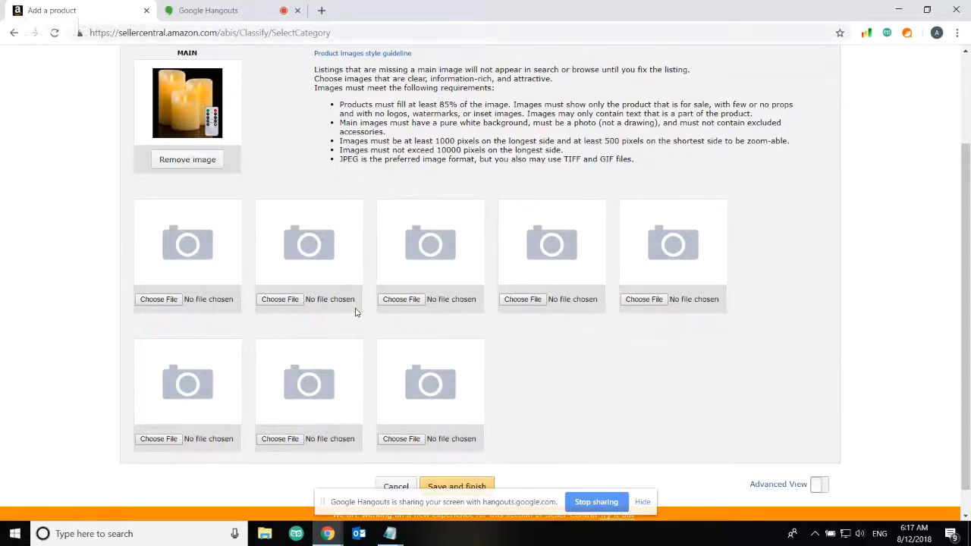
pyautogui.scroll(2, 356, 313)
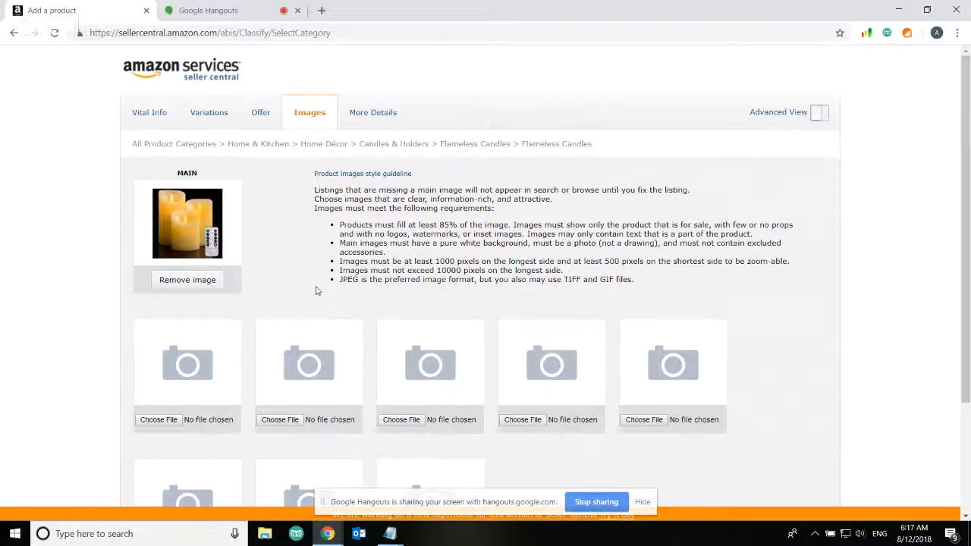
pyautogui.click(328, 534)
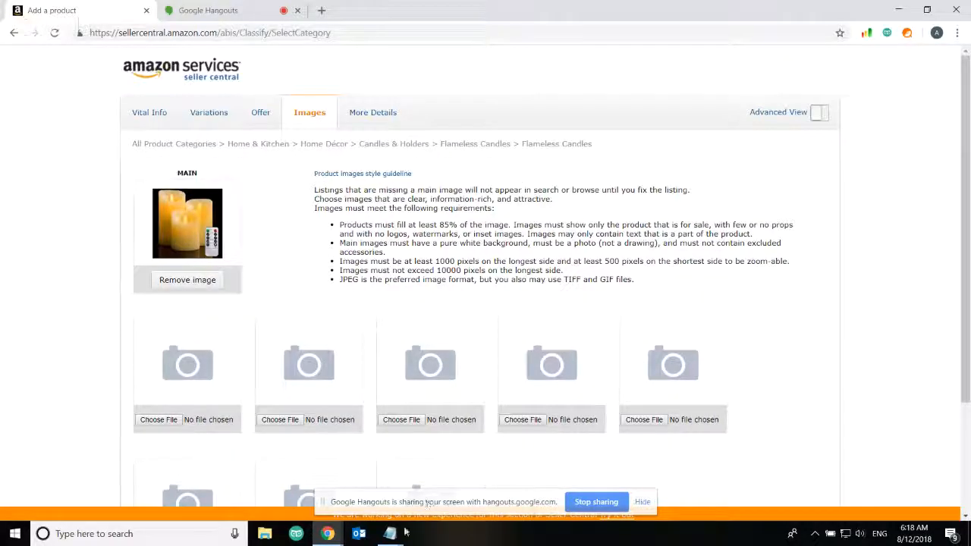
pyautogui.moveTo(391, 538)
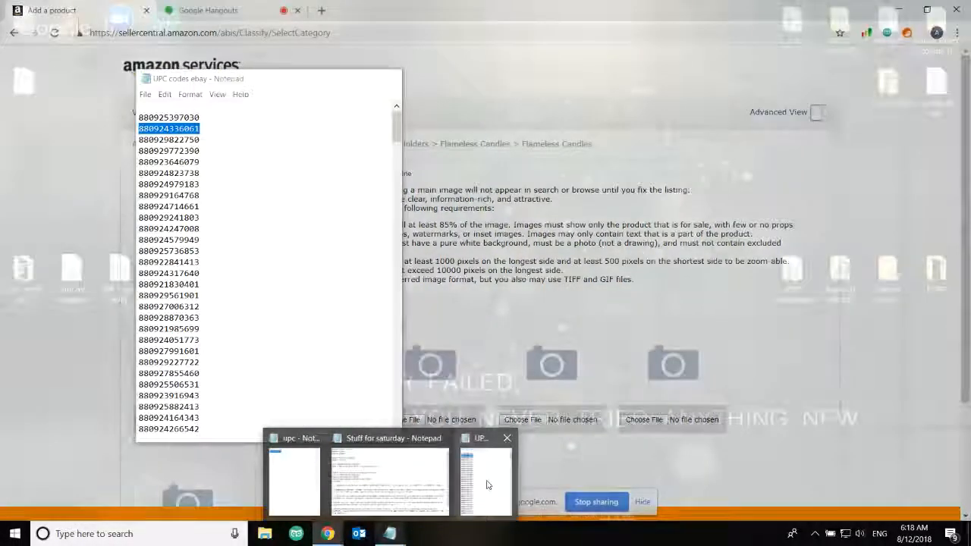
# Place the UPC codes ebay list on the right and view the listing's More Details
pyautogui.click(487, 482)
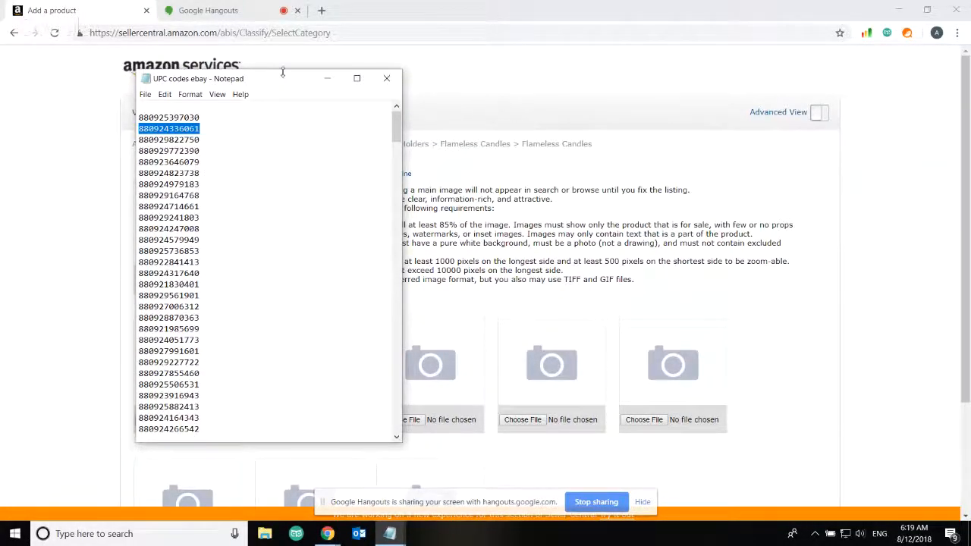
pyautogui.moveTo(282, 73); pyautogui.dragTo(817, 79)
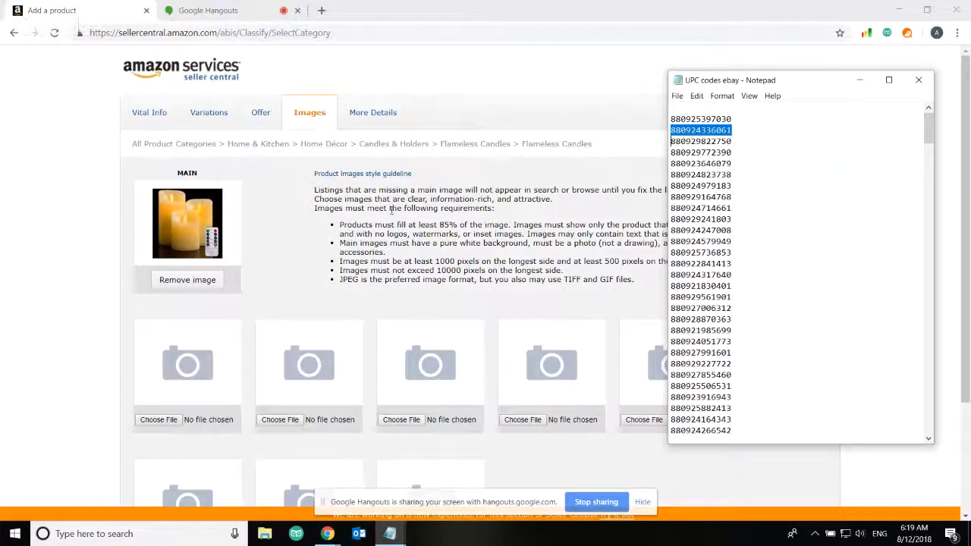
pyautogui.click(372, 114)
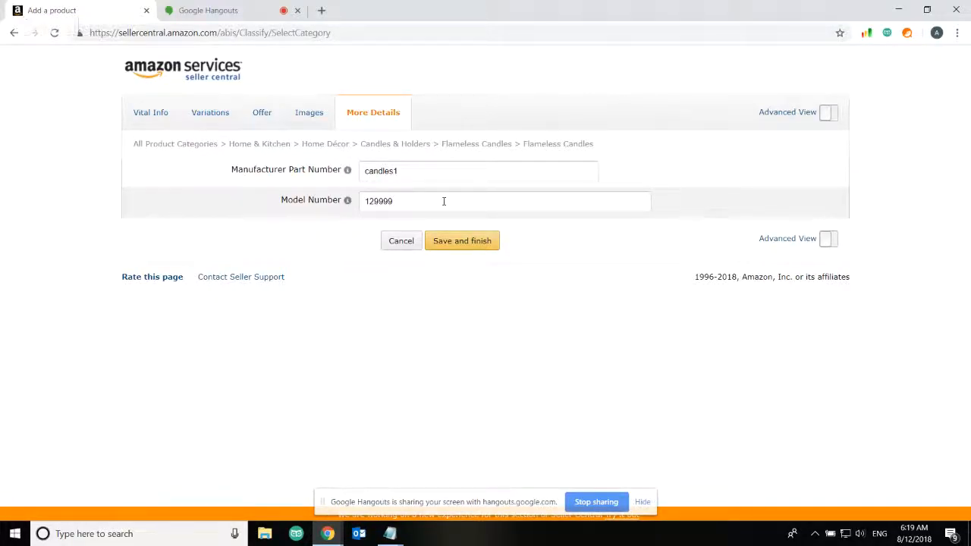
# Turn on Advanced View and review the added fields like Wattage, Voltage and Shipping Weight
pyautogui.click(827, 113)
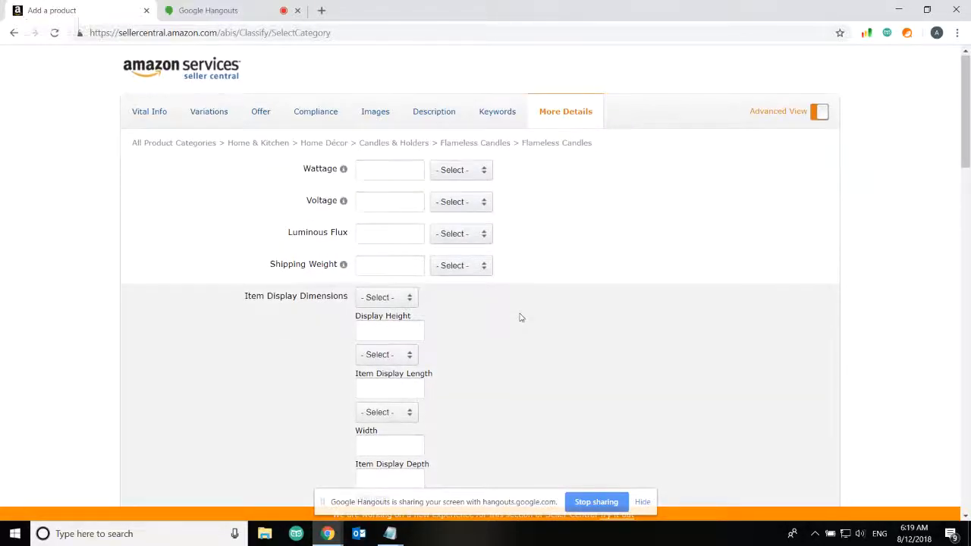
pyautogui.scroll(-3, 520, 317)
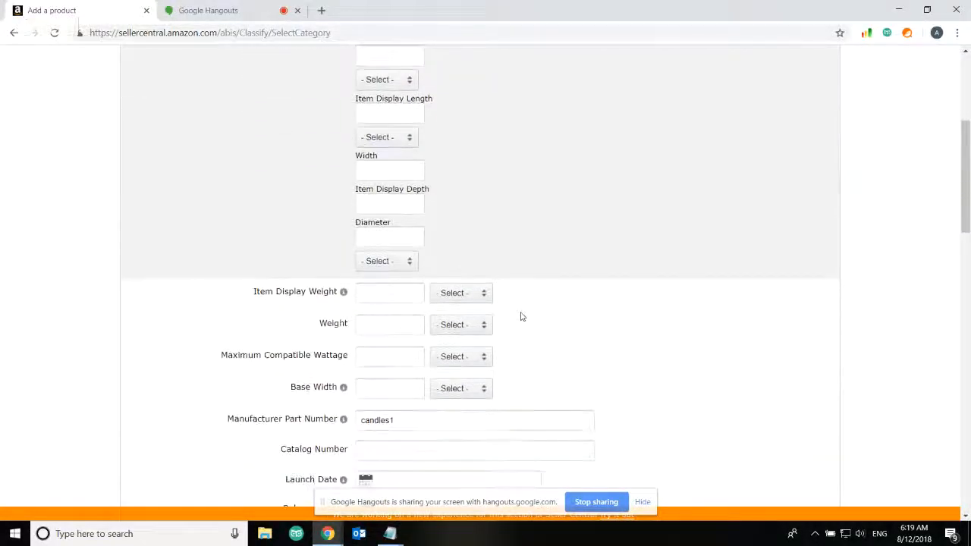
pyautogui.scroll(-1, 521, 317)
pyautogui.scroll(2, 520, 317)
pyautogui.scroll(3, 520, 317)
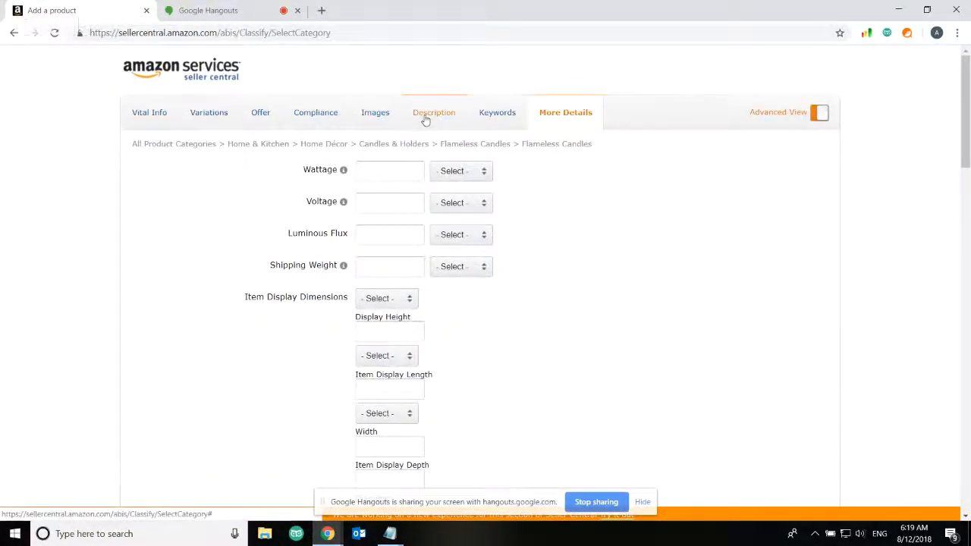
# Go to the Description section and add a second Key Product Features line
pyautogui.click(426, 115)
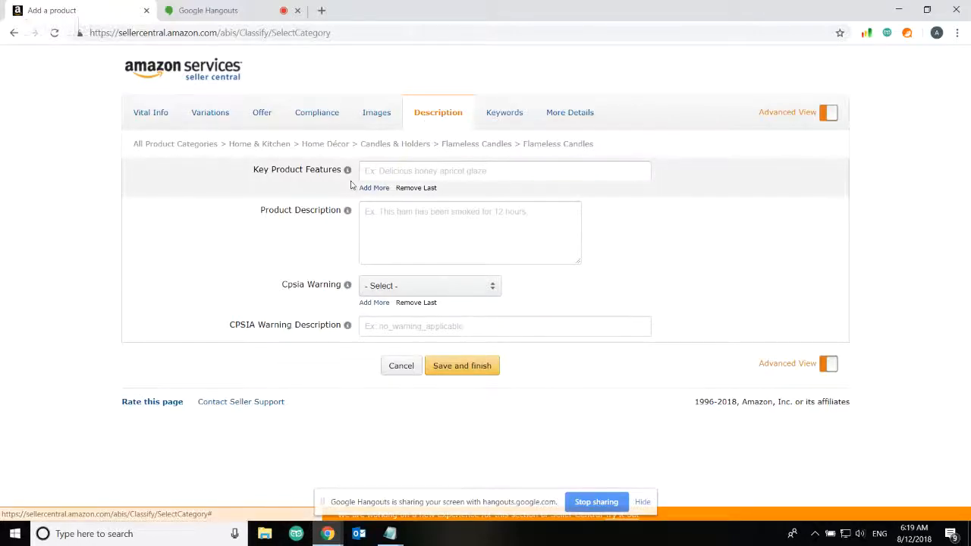
pyautogui.moveTo(349, 174)
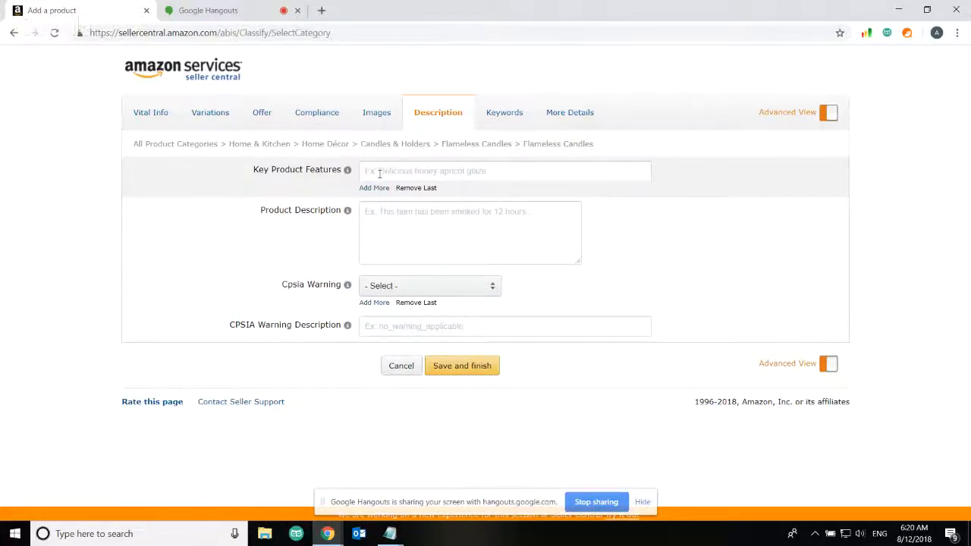
pyautogui.click(374, 188)
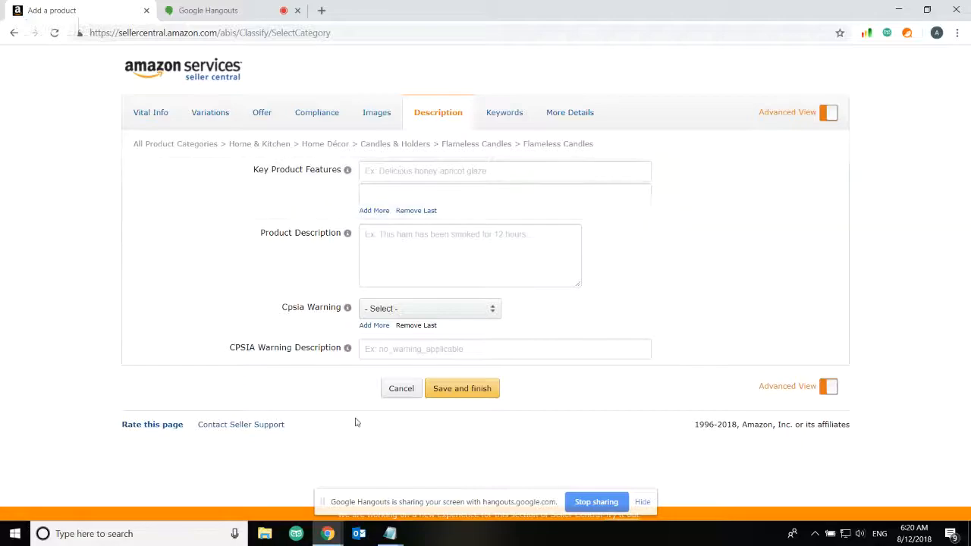
pyautogui.moveTo(390, 533)
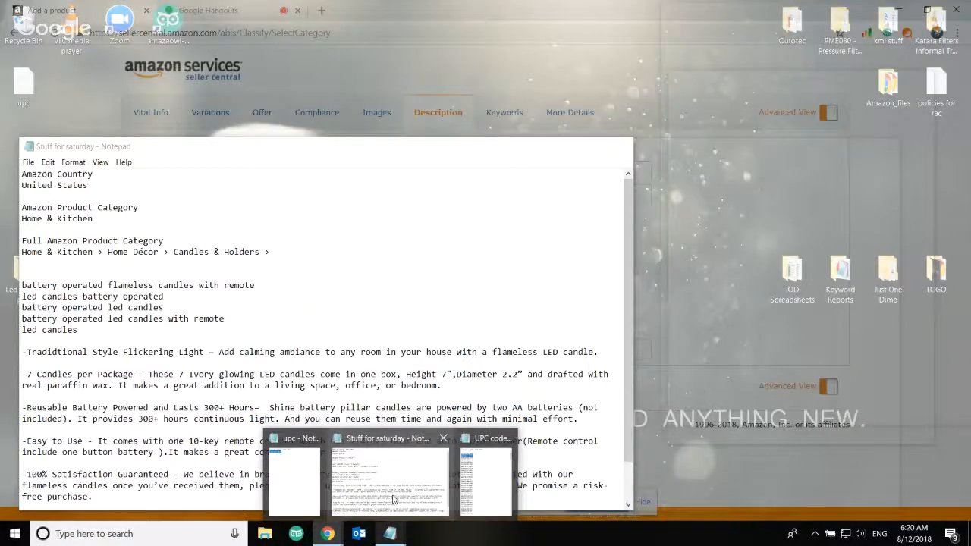
# Paste the 'Traditional Style Flickering Light' sentence from Notepad into the first Key Product Features line
pyautogui.click(391, 497)
pyautogui.moveTo(597, 352); pyautogui.dragTo(28, 352)
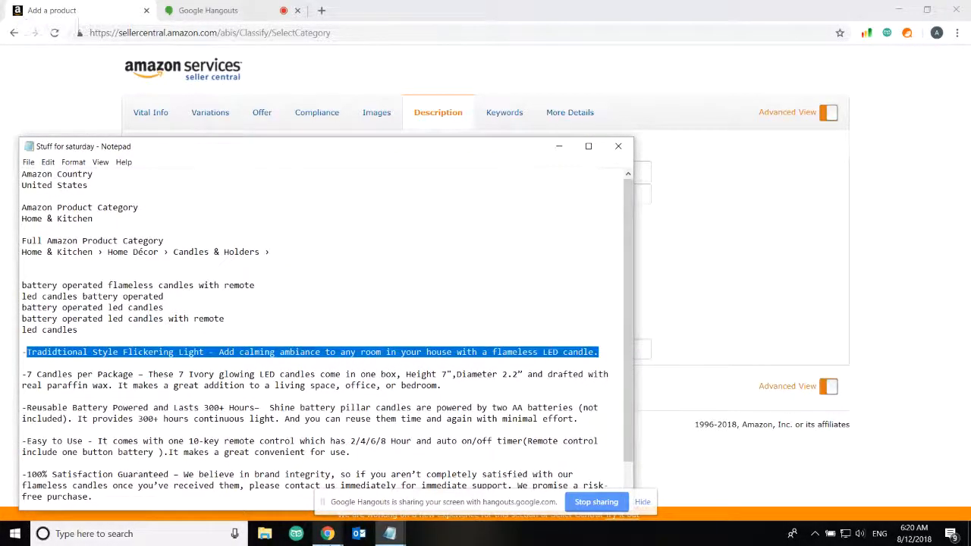
pyautogui.moveTo(327, 533)
pyautogui.click(190, 482)
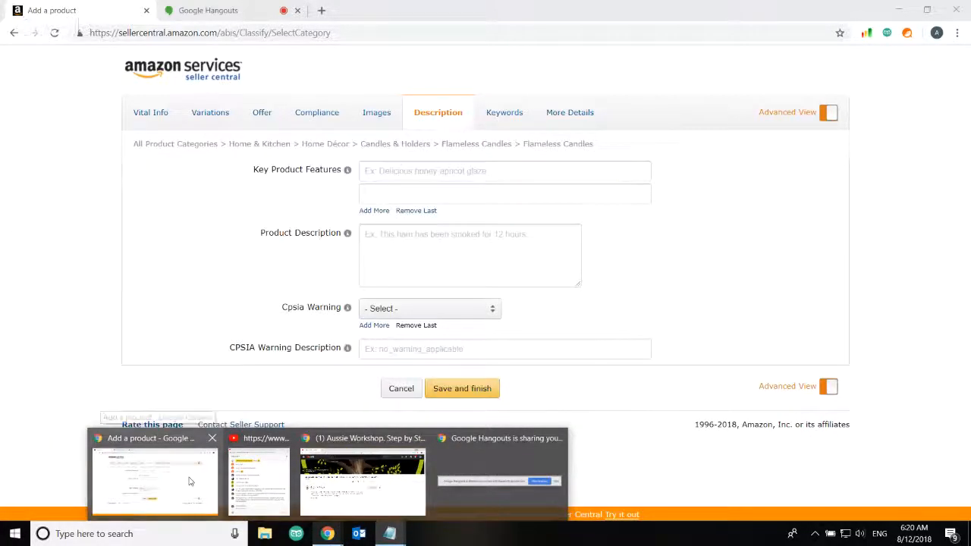
pyautogui.click(394, 174)
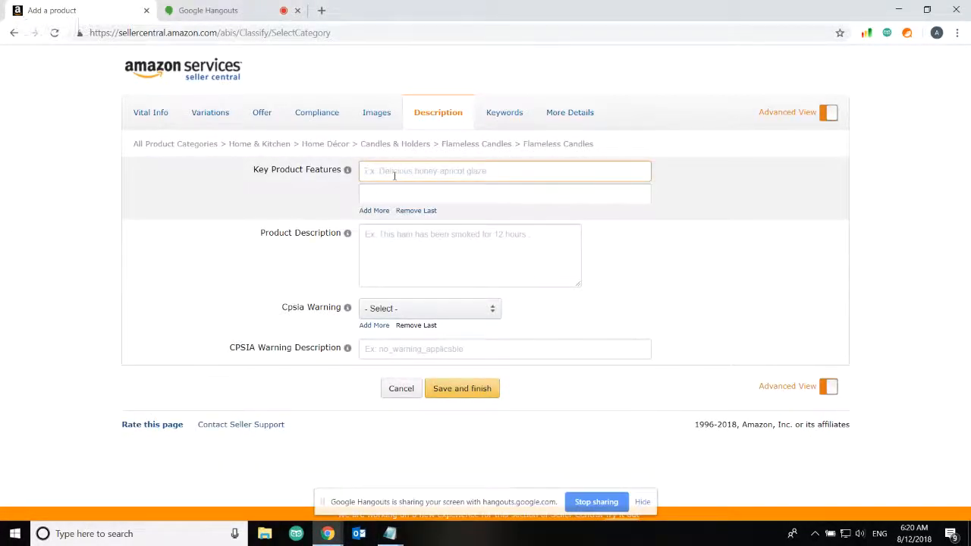
pyautogui.hotkey('ctrl', 'v')
pyautogui.press('Return')
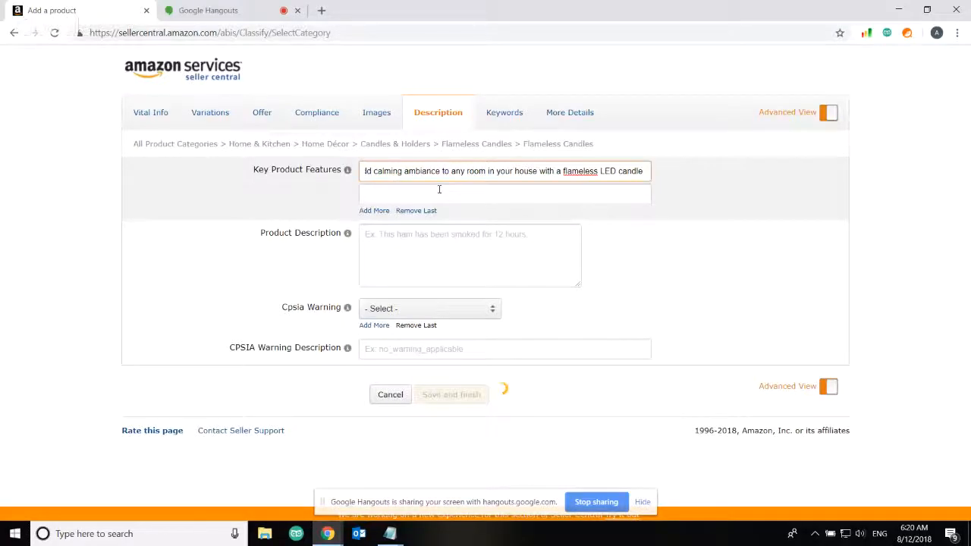
pyautogui.moveTo(429, 171); pyautogui.dragTo(325, 205)
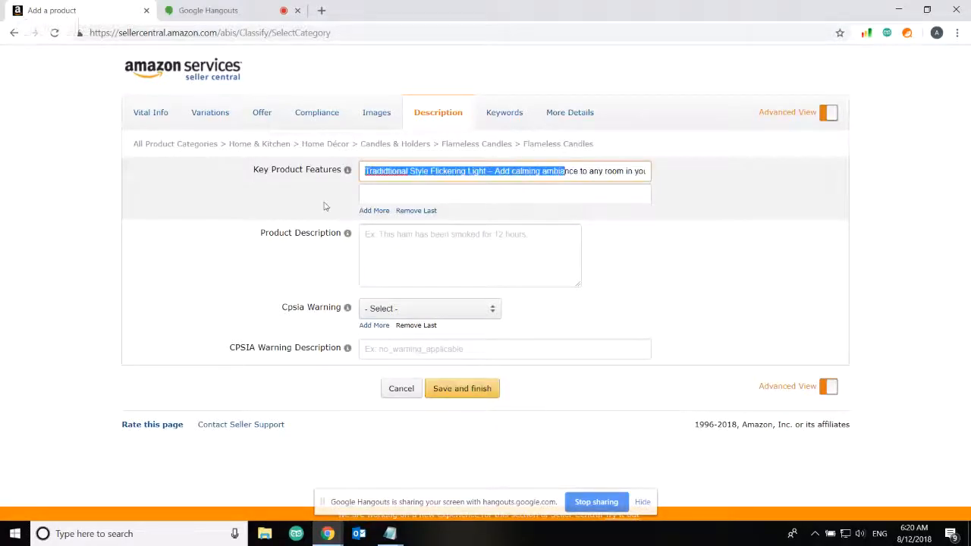
pyautogui.click(282, 205)
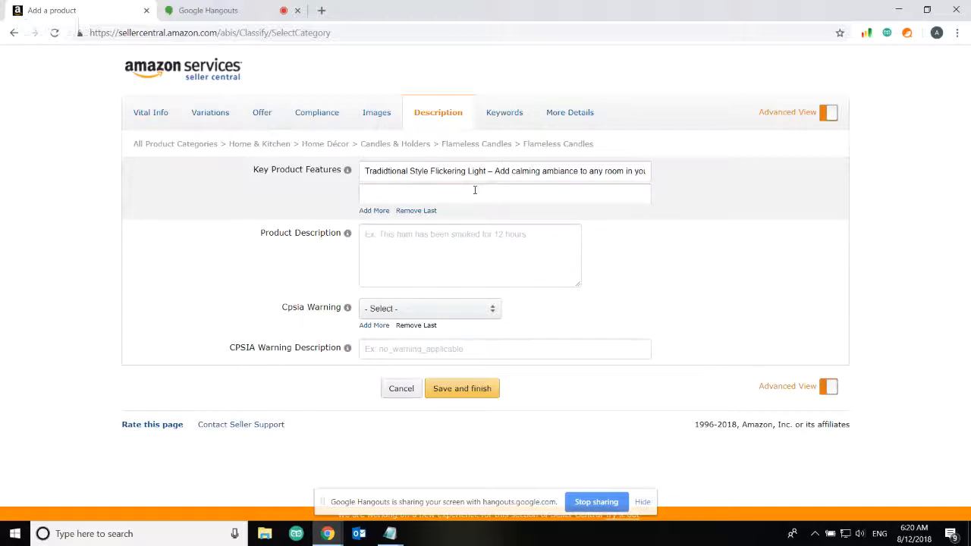
pyautogui.click(414, 260)
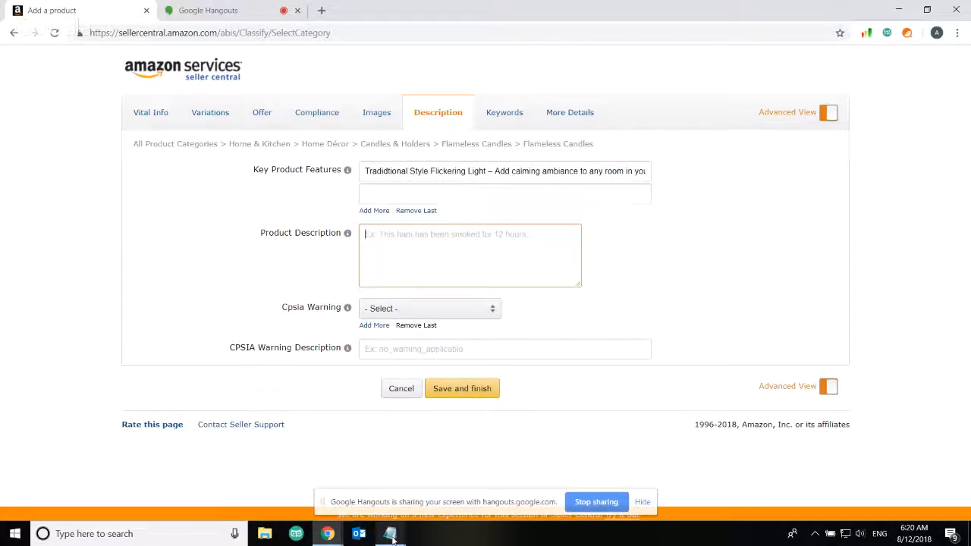
# Paste the 'Reusable Battery Powered and Lasts 300+ Hours' paragraph as Product Description and remove the empty feature line
pyautogui.moveTo(387, 535)
pyautogui.click(377, 497)
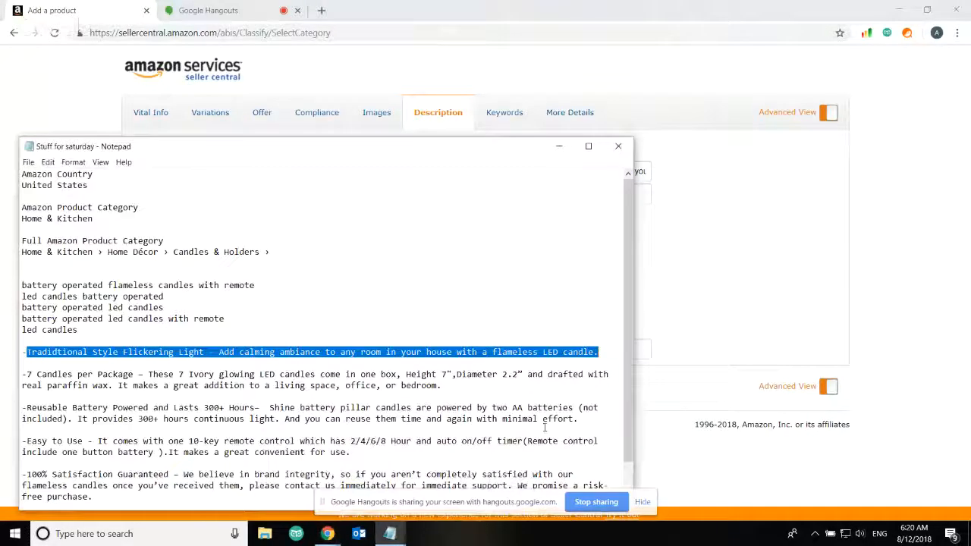
pyautogui.moveTo(570, 428); pyautogui.dragTo(2, 434)
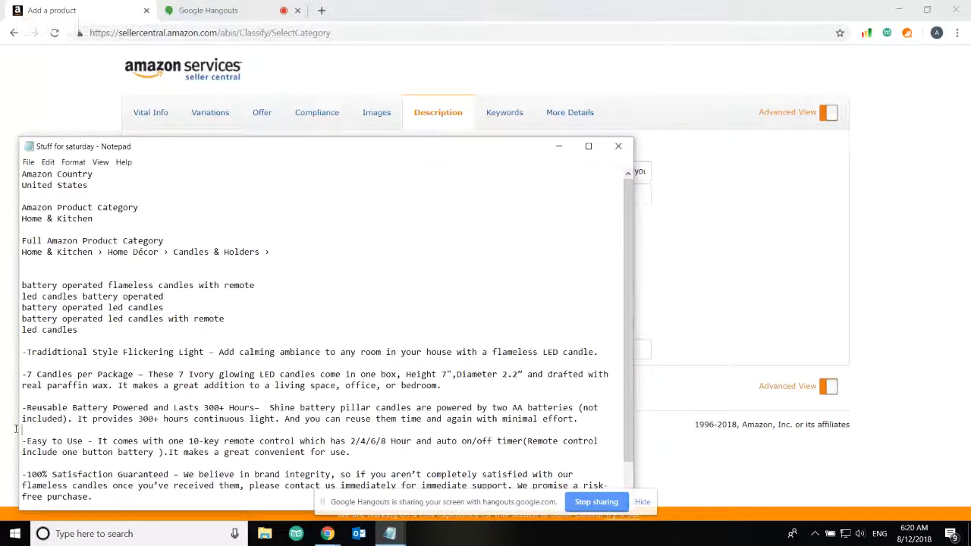
pyautogui.moveTo(578, 419); pyautogui.dragTo(26, 410)
pyautogui.hotkey('ctrl', 'c')
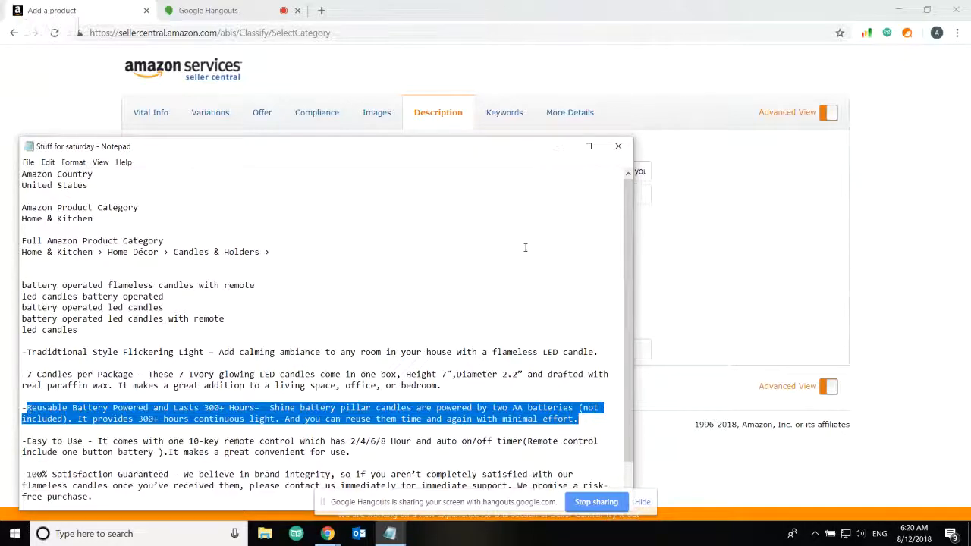
pyautogui.click(704, 287)
pyautogui.click(469, 258)
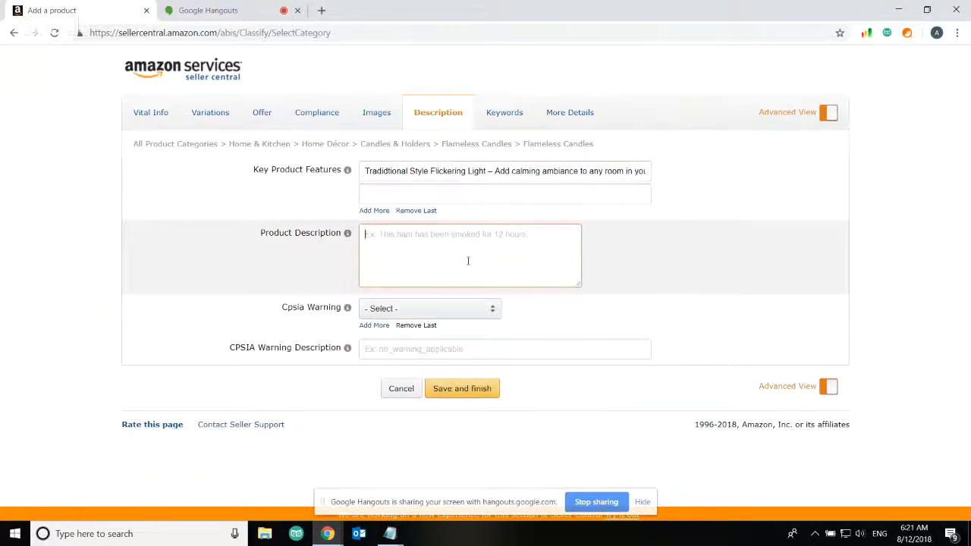
pyautogui.hotkey('ctrl', 'v')
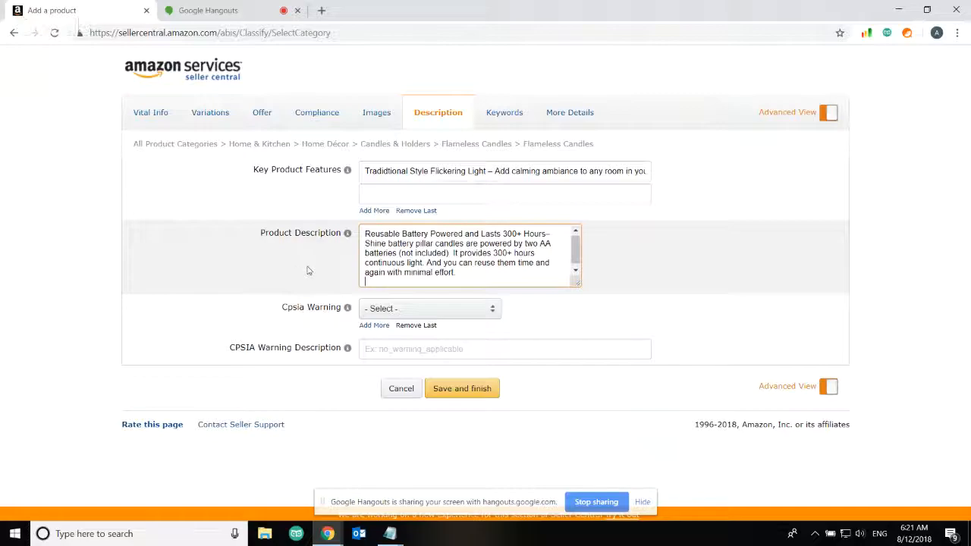
pyautogui.click(429, 212)
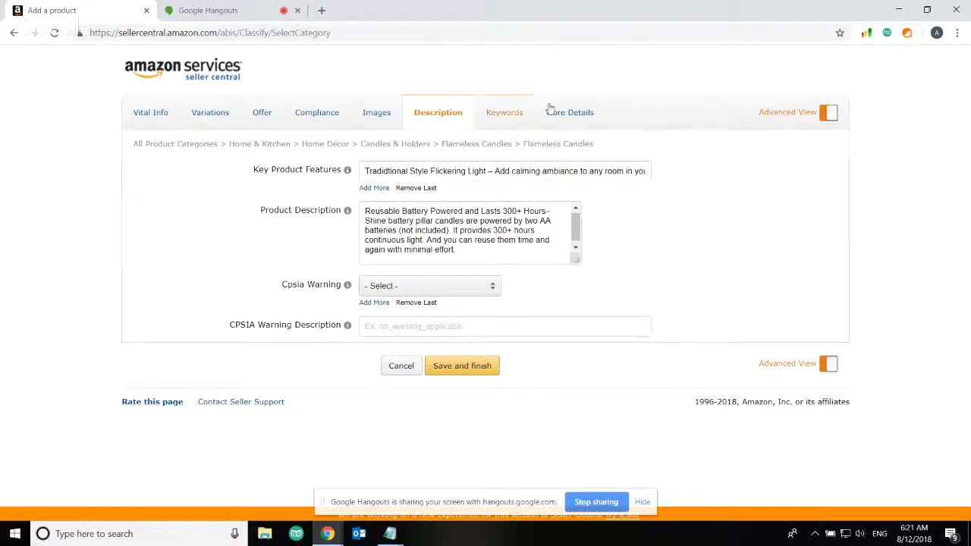
# Scroll through the More Details fields down to Item and Package Dimensions
pyautogui.click(584, 112)
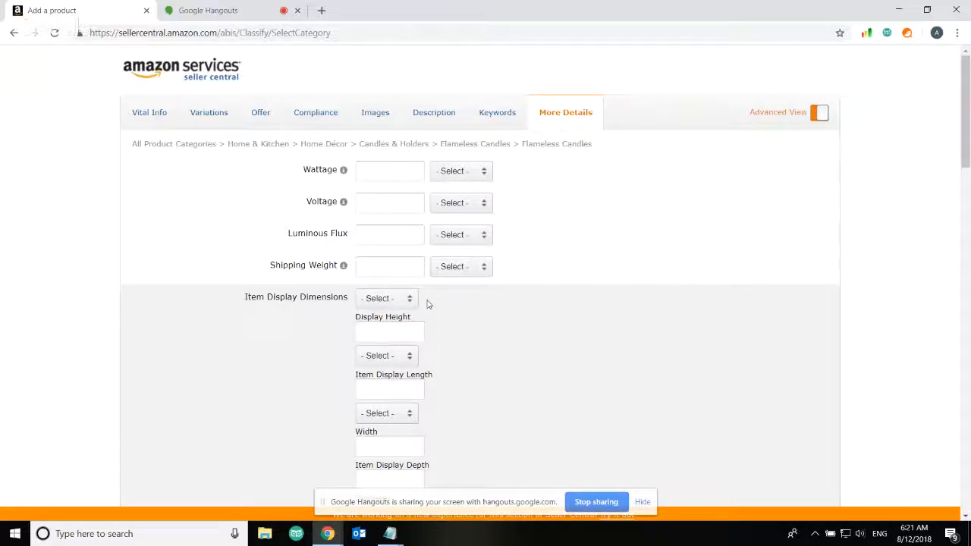
pyautogui.scroll(-4, 427, 303)
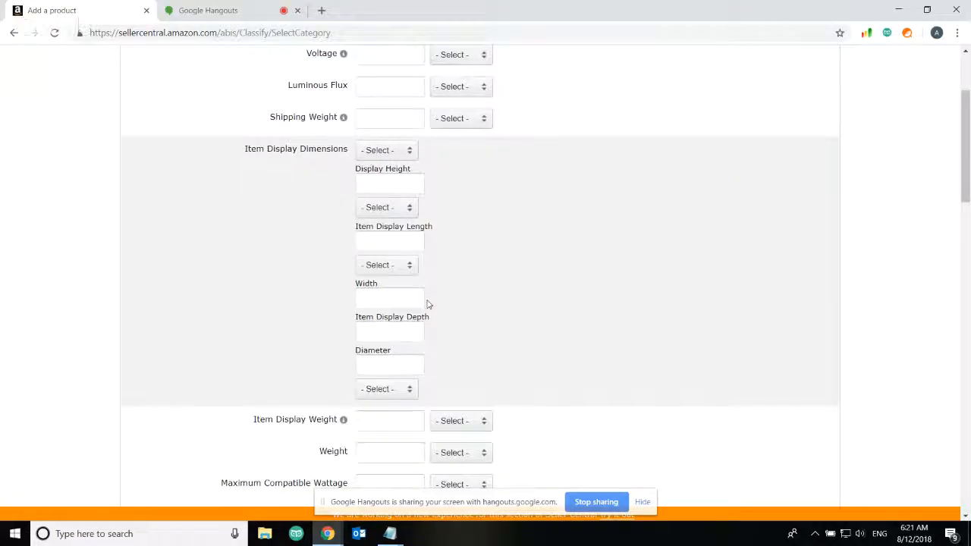
pyautogui.scroll(-3, 427, 304)
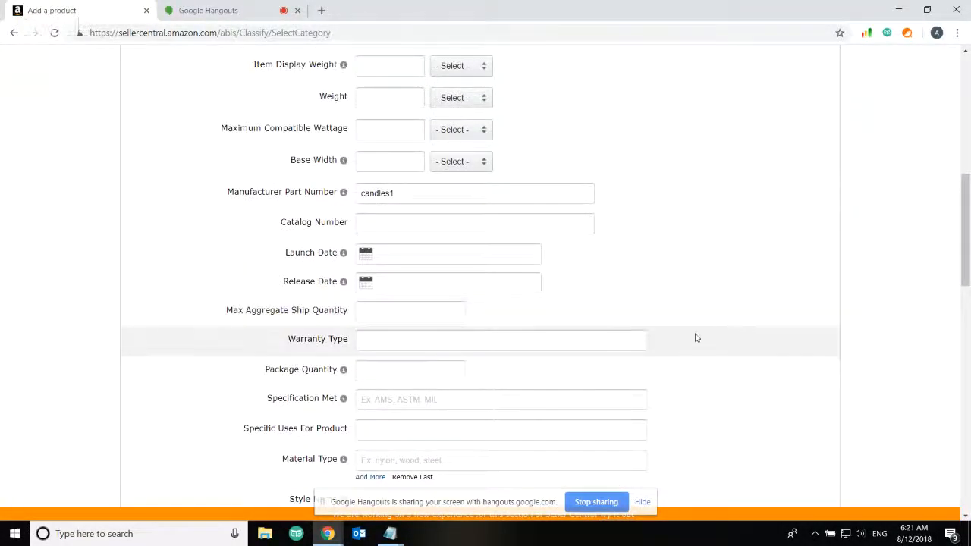
pyautogui.scroll(-2, 705, 338)
pyautogui.scroll(-4, 705, 337)
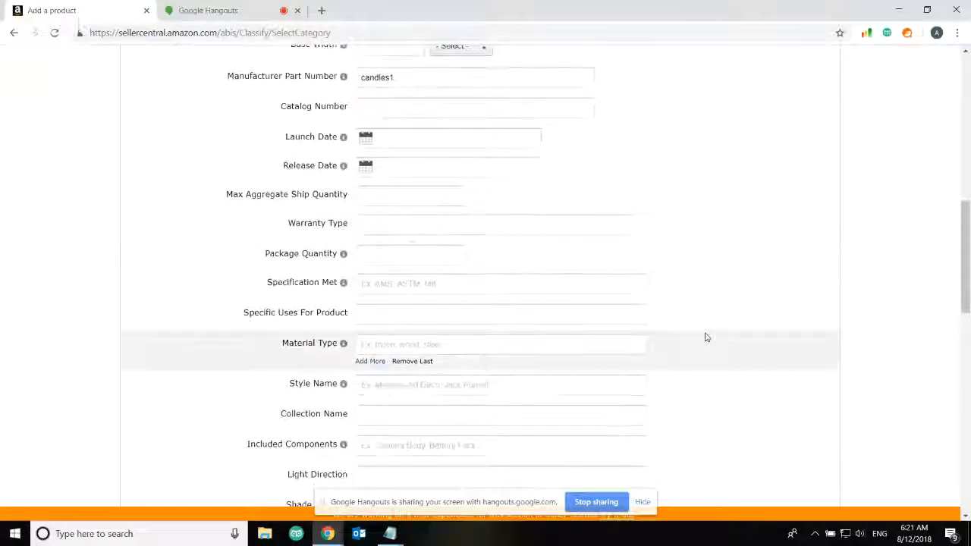
pyautogui.scroll(-3, 704, 337)
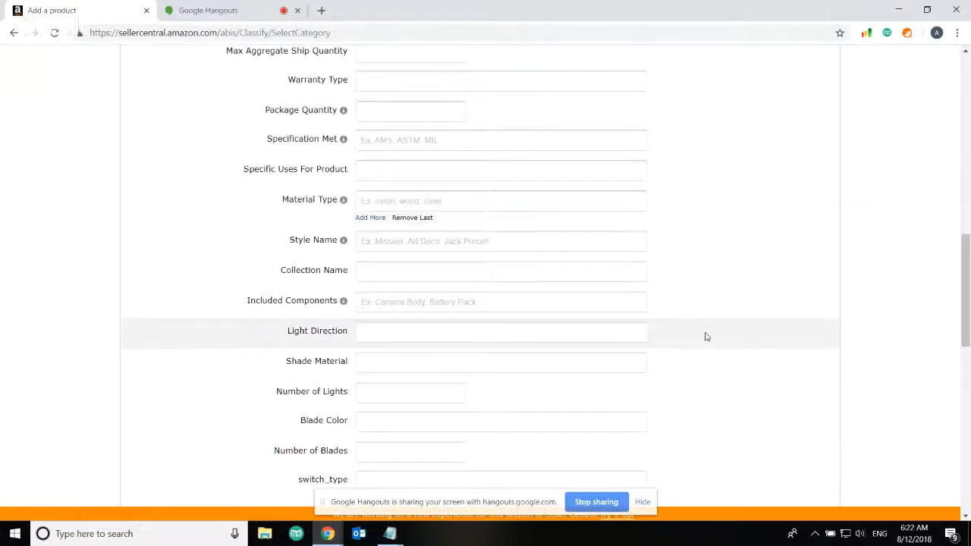
pyautogui.scroll(-4, 705, 337)
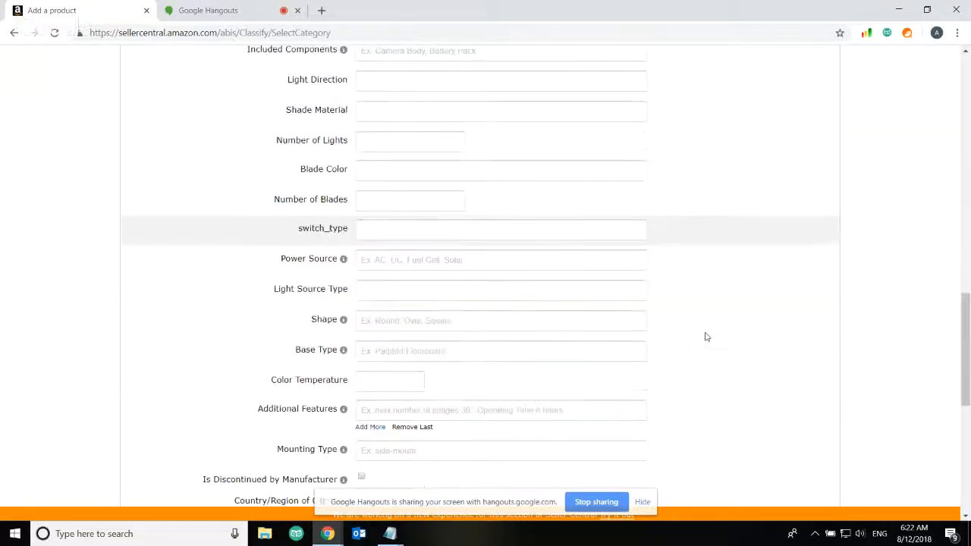
pyautogui.scroll(-6, 705, 337)
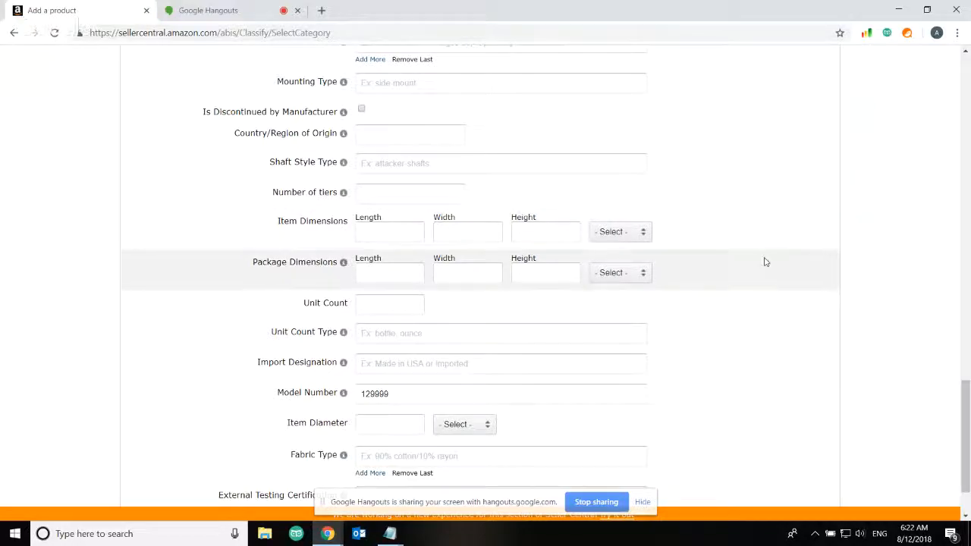
pyautogui.scroll(-1, 914, 267)
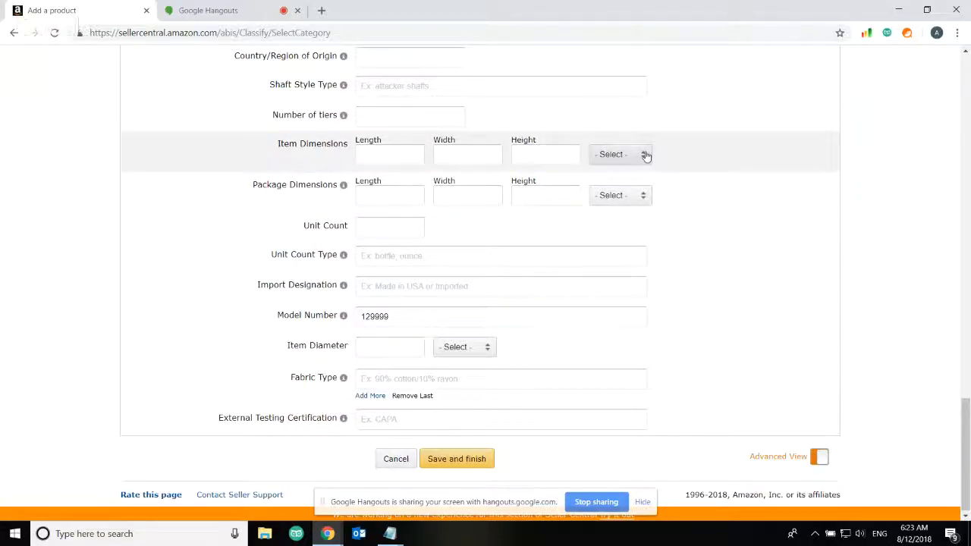
# Set Unit Count Type to 'count' and Unit Count to 3
pyautogui.click(644, 156)
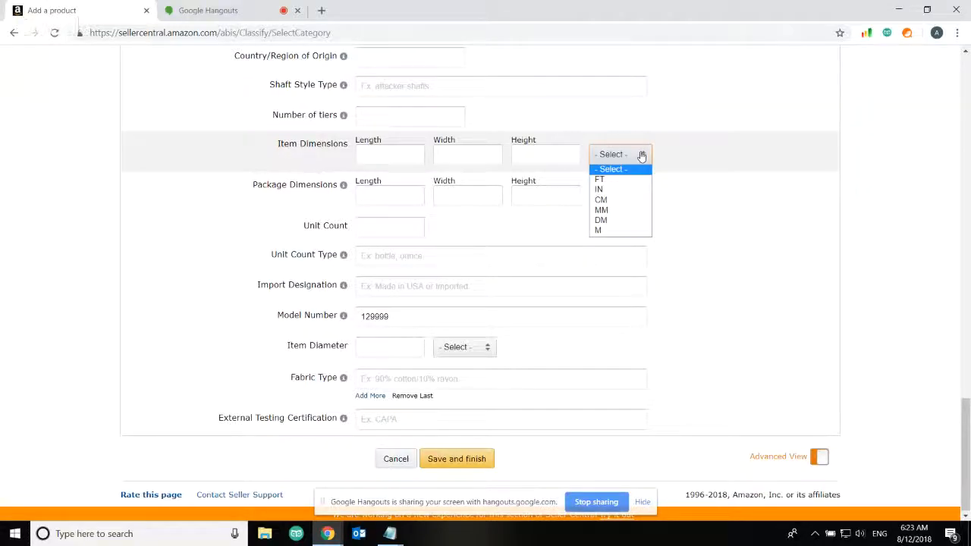
pyautogui.click(642, 156)
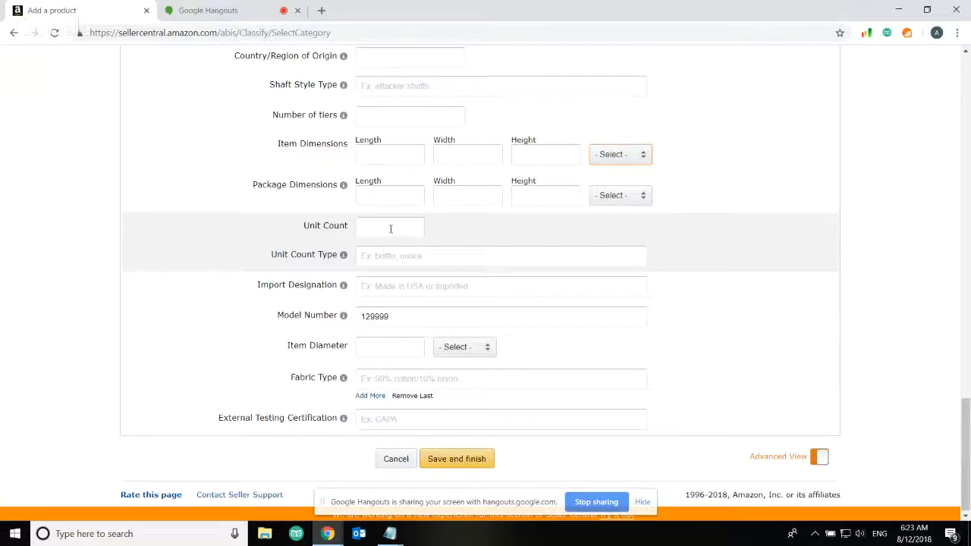
pyautogui.click(368, 255)
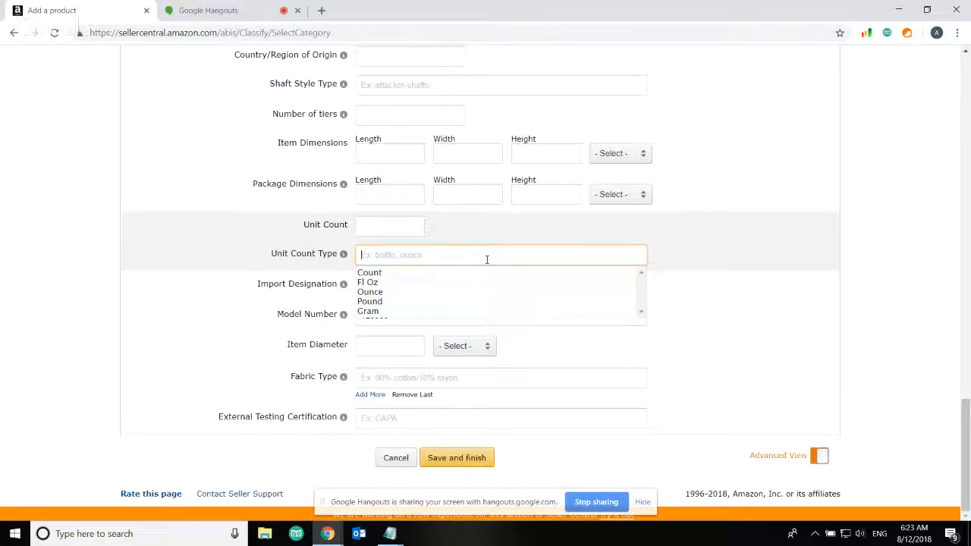
pyautogui.write('count')
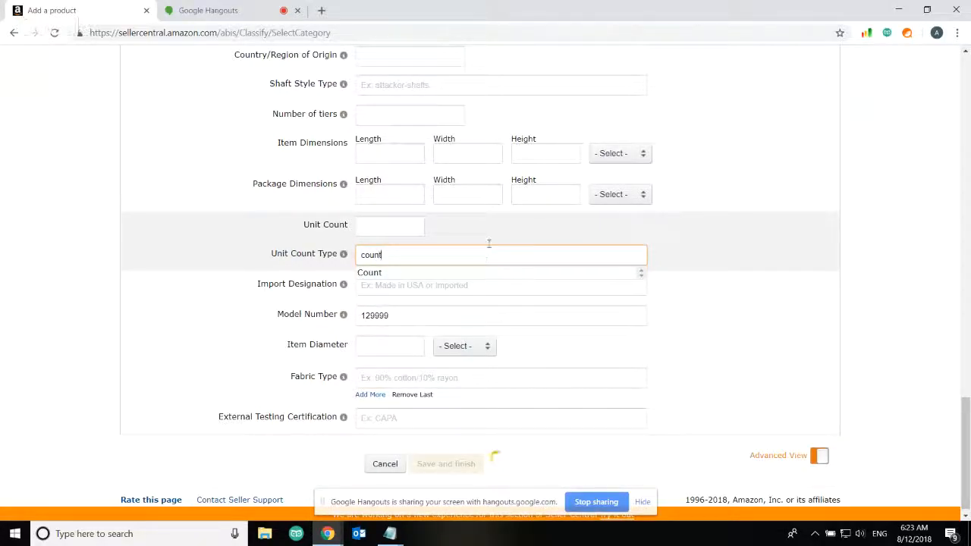
pyautogui.click(490, 236)
pyautogui.click(373, 223)
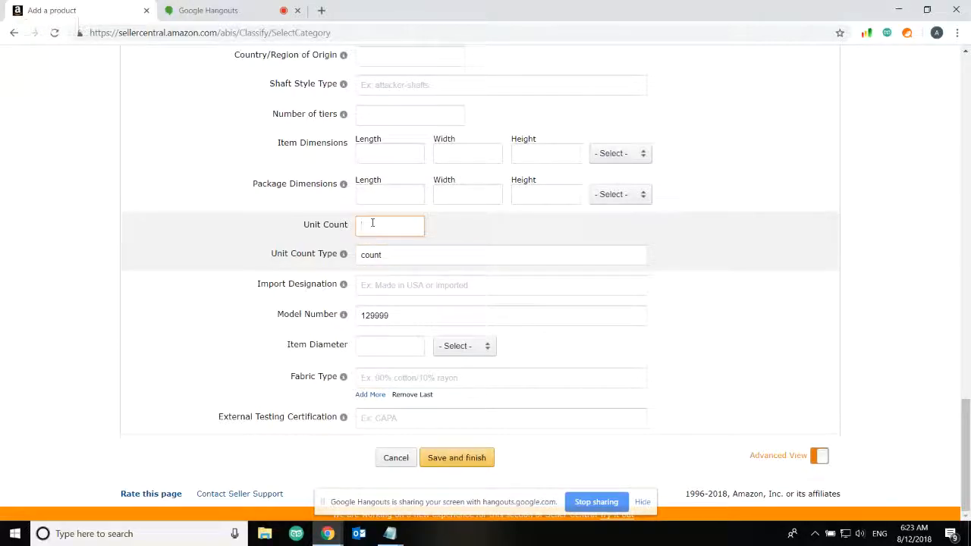
pyautogui.write('3')
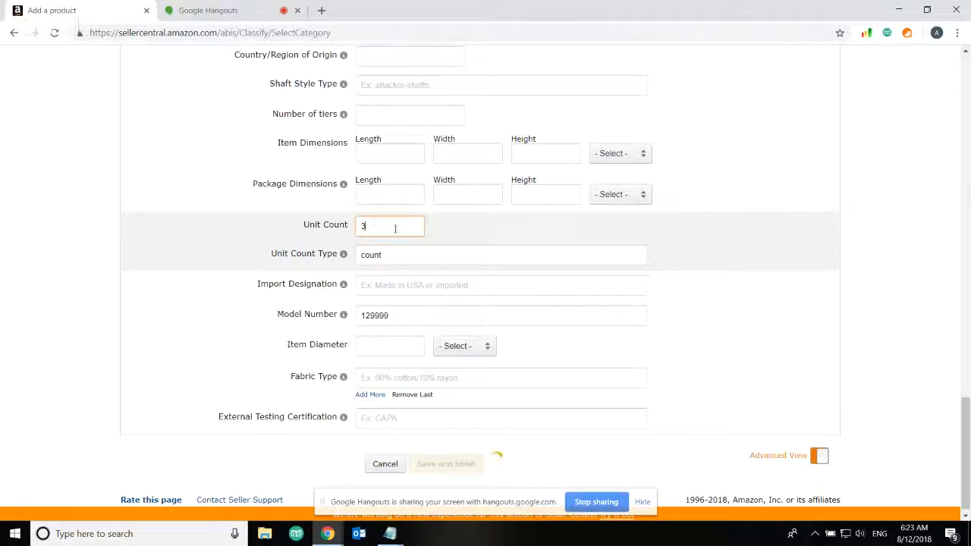
pyautogui.click(452, 232)
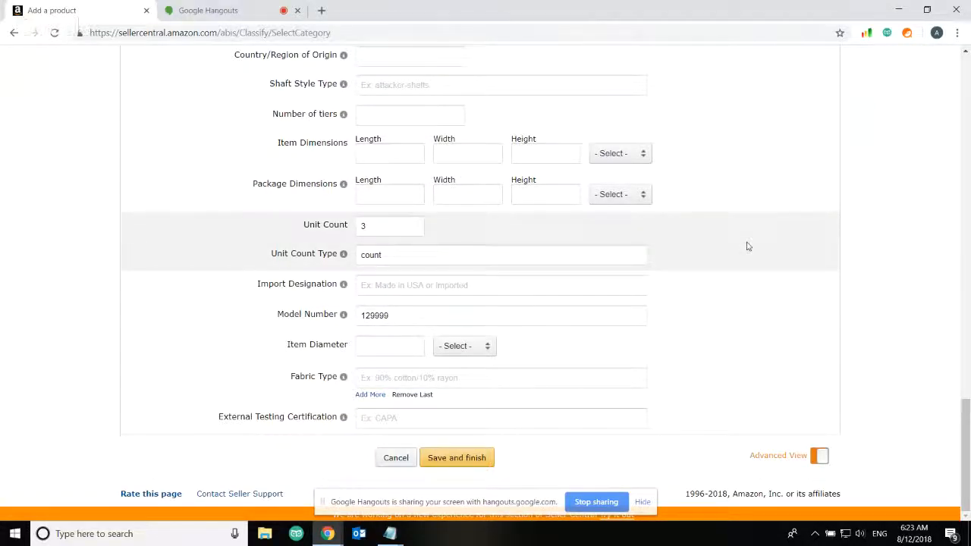
# Enter package dimensions of 15 × 10 × 12 CM
pyautogui.scroll(2, 747, 245)
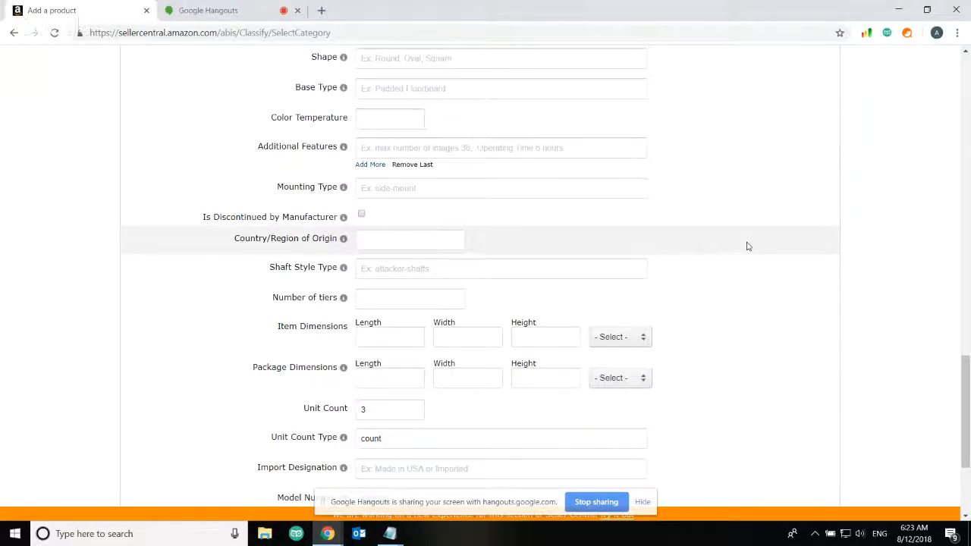
pyautogui.scroll(1, 747, 246)
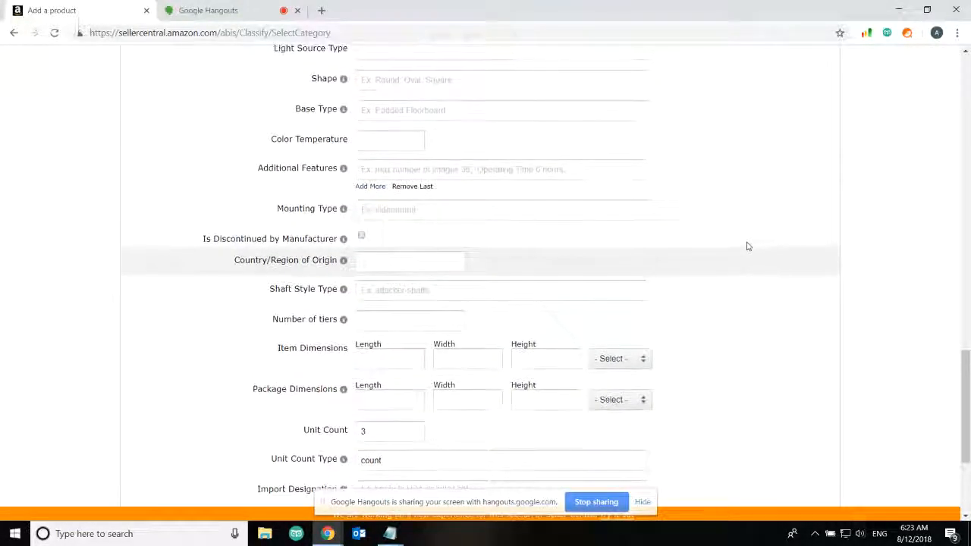
pyautogui.scroll(1, 747, 246)
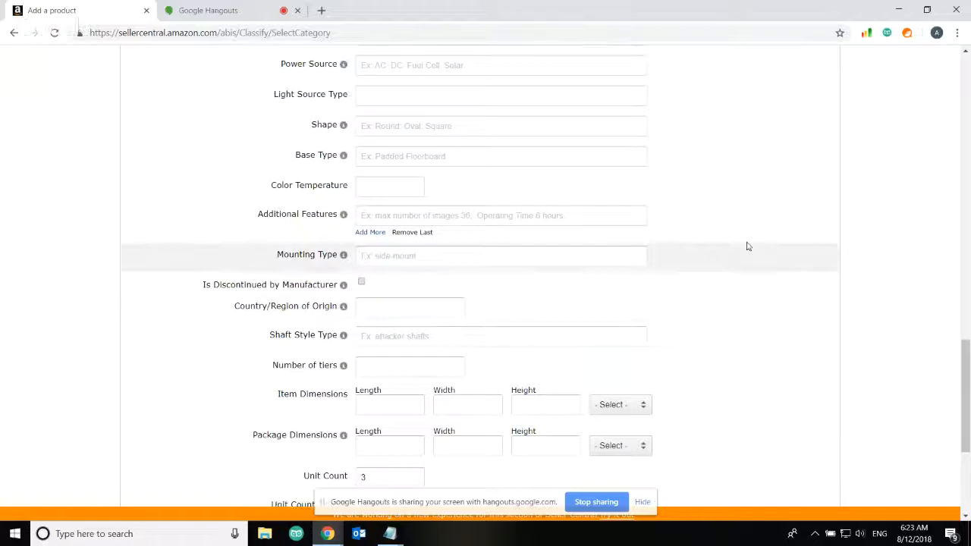
pyautogui.scroll(-1, 747, 246)
pyautogui.scroll(-1, 747, 245)
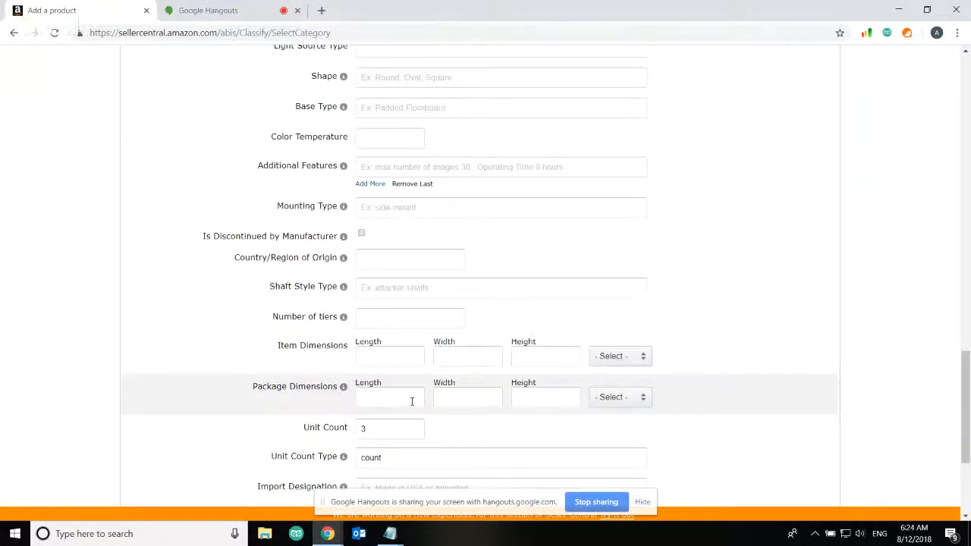
pyautogui.click(642, 400)
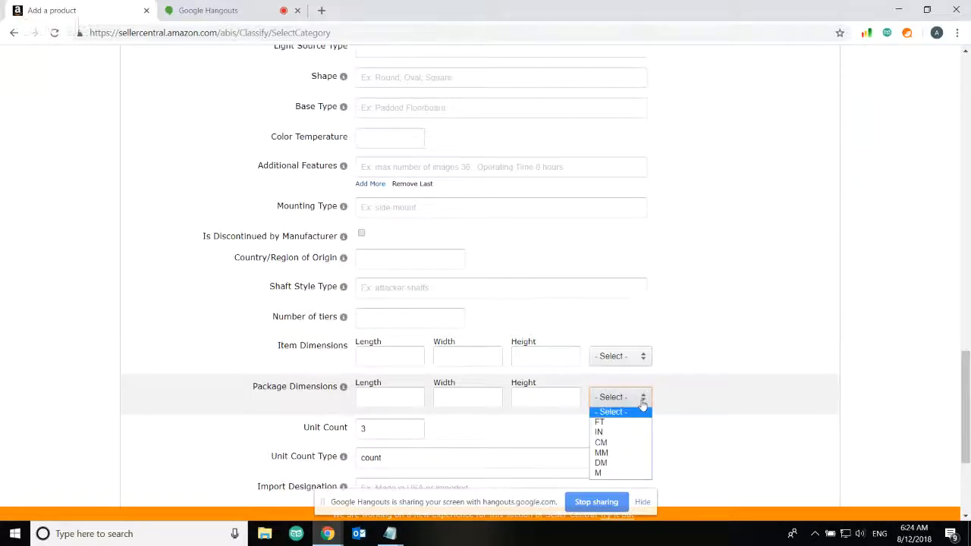
pyautogui.click(633, 444)
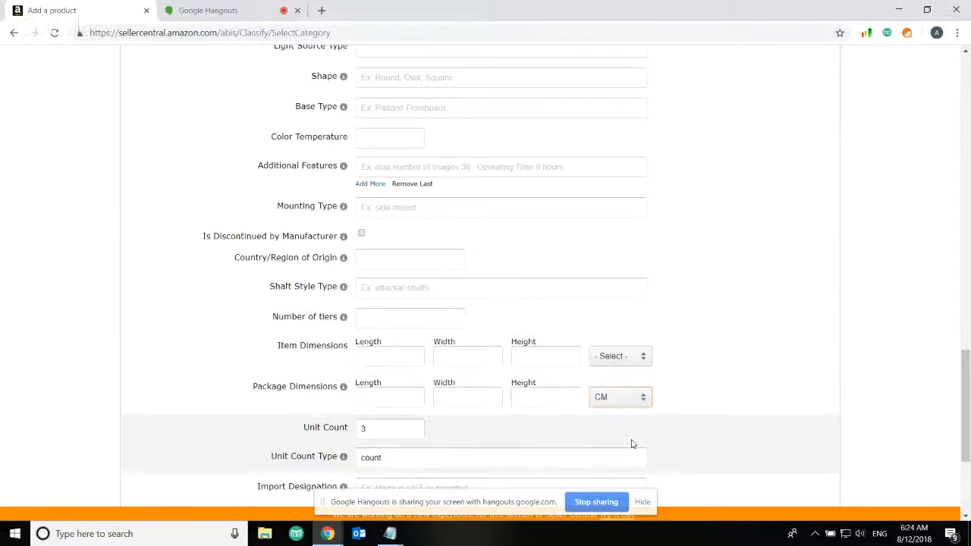
pyautogui.click(391, 393)
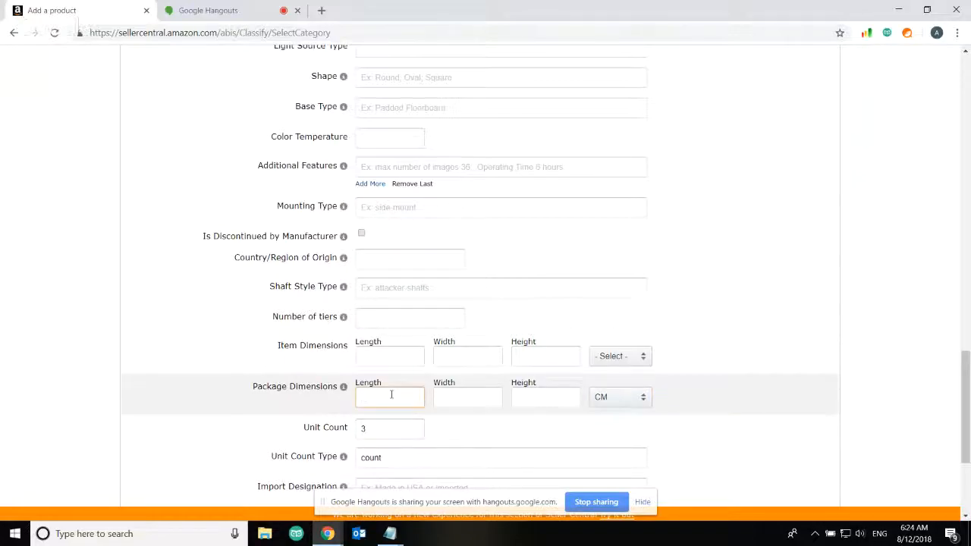
pyautogui.write('15')
pyautogui.click(454, 393)
pyautogui.write('10')
pyautogui.click(529, 400)
pyautogui.write('12')
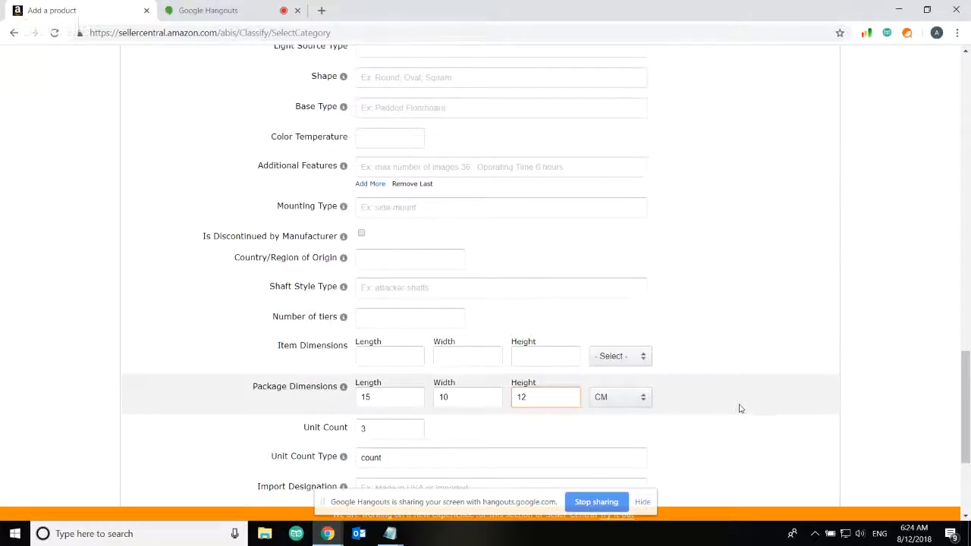
pyautogui.click(740, 408)
# Leave the item dimensions blank and save the listing
pyautogui.scroll(-3, 740, 408)
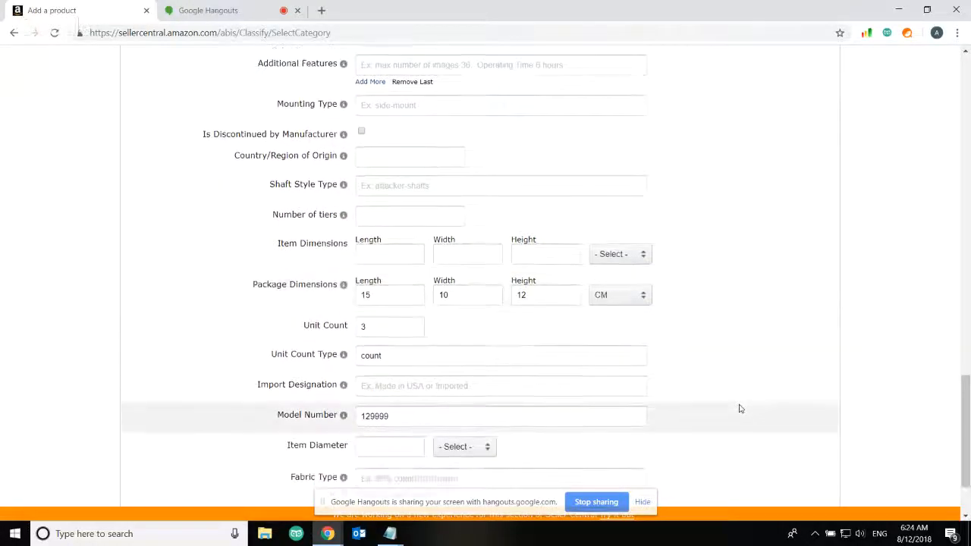
pyautogui.click(390, 254)
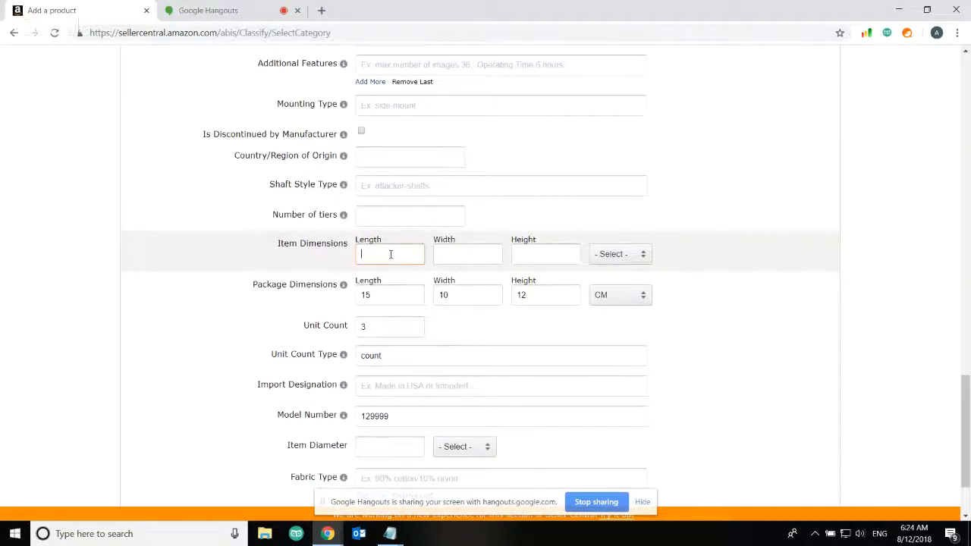
pyautogui.click(943, 358)
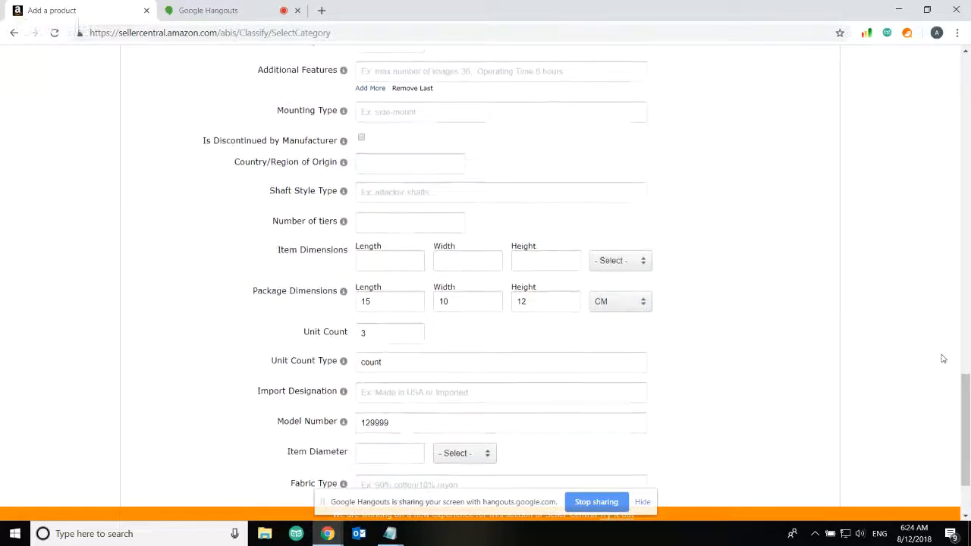
pyautogui.scroll(-1, 943, 358)
pyautogui.scroll(1, 942, 358)
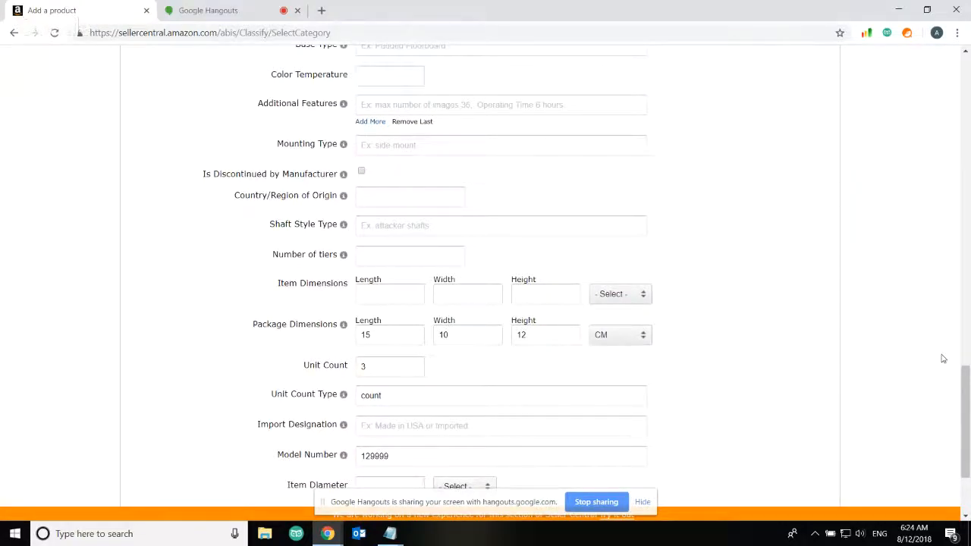
pyautogui.scroll(-2, 943, 358)
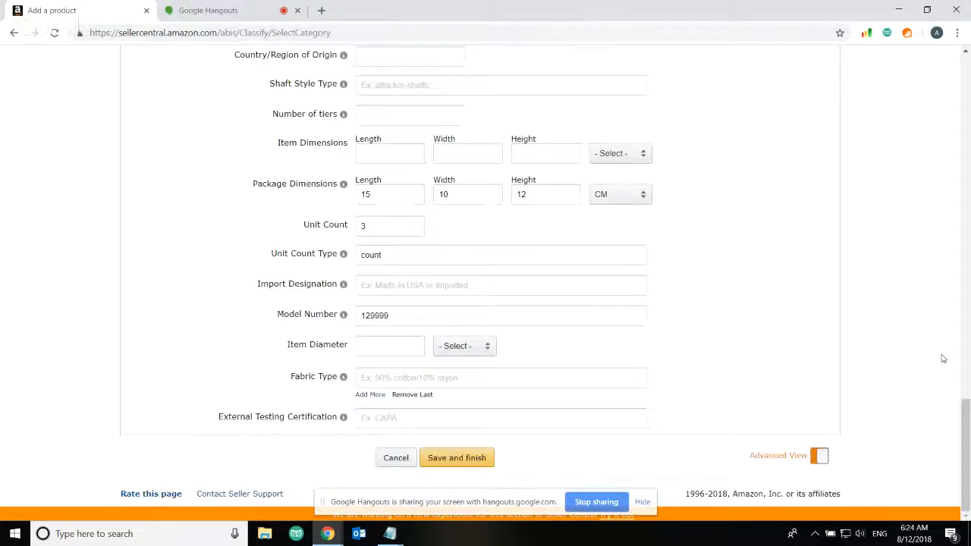
pyautogui.scroll(1, 943, 358)
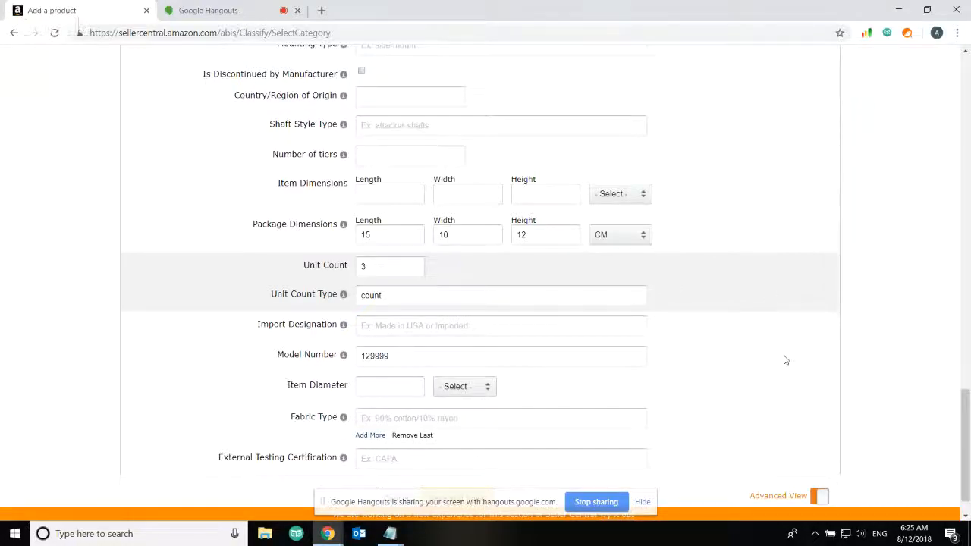
pyautogui.scroll(-1, 806, 445)
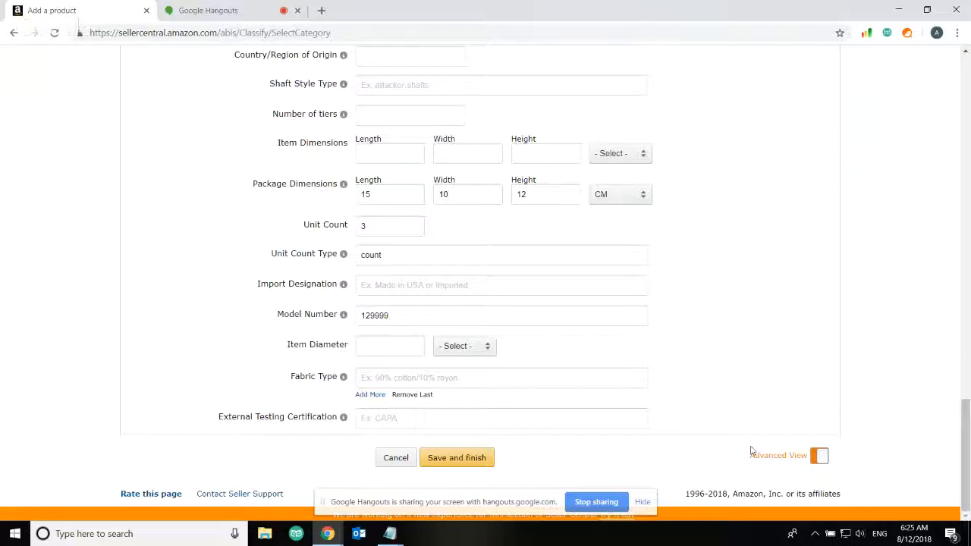
pyautogui.click(464, 461)
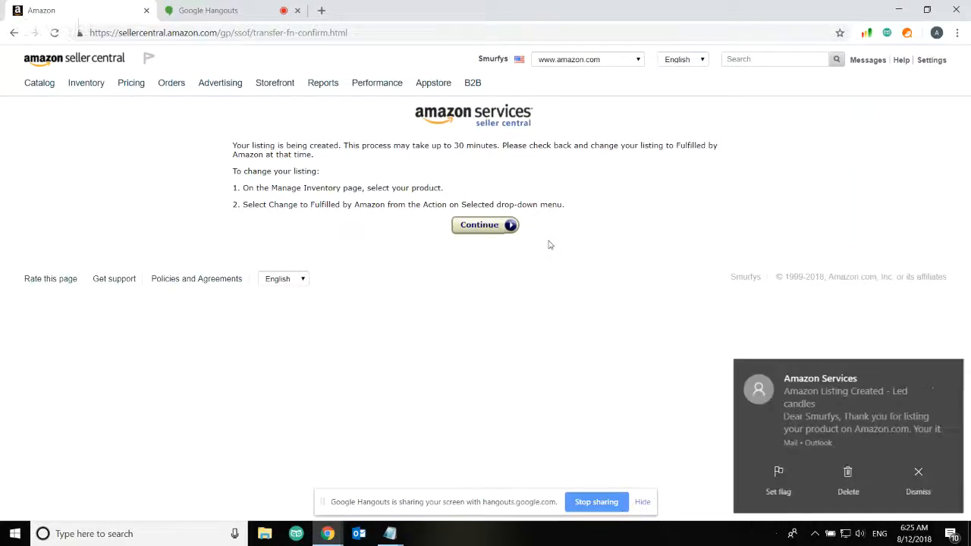
# Dismiss the Outlook mail notification and continue from the listing-created confirmation to Manage Inventory
pyautogui.click(917, 470)
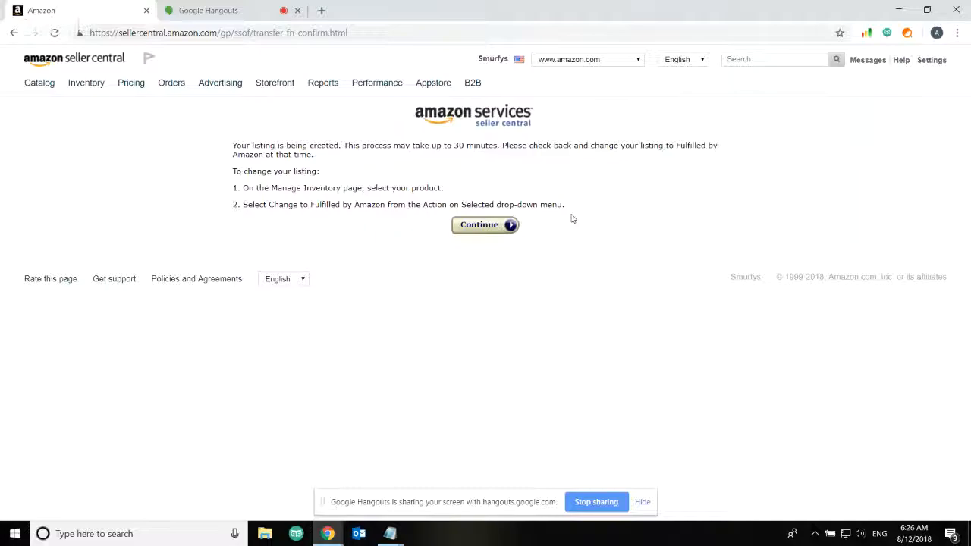
pyautogui.click(510, 225)
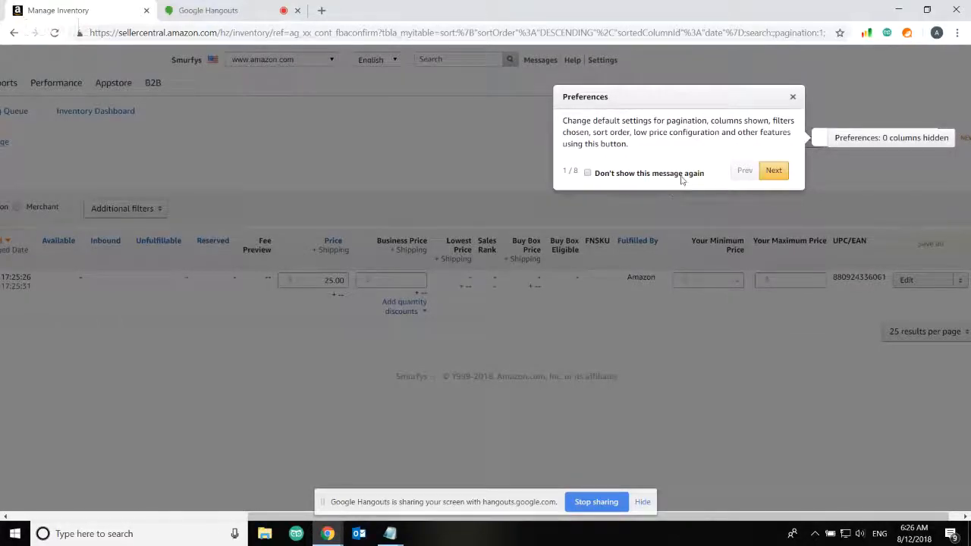
# Close the Preferences tour and check the Led candles row's Edit actions and Inactive (Out of Stock) status
pyautogui.click(793, 100)
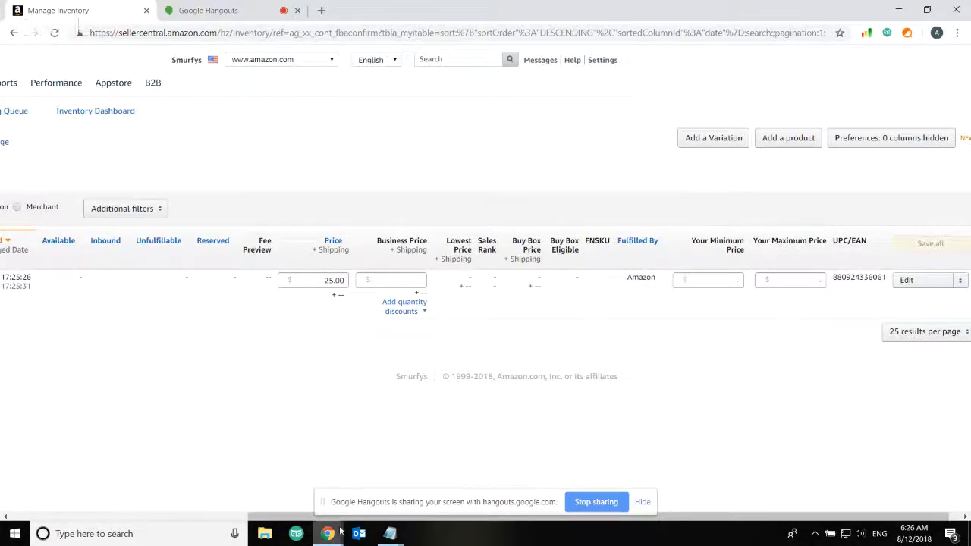
pyautogui.moveTo(287, 519)
pyautogui.mouseDown()
pyautogui.moveTo(44, 517)
pyautogui.moveTo(304, 518)
pyautogui.mouseUp()
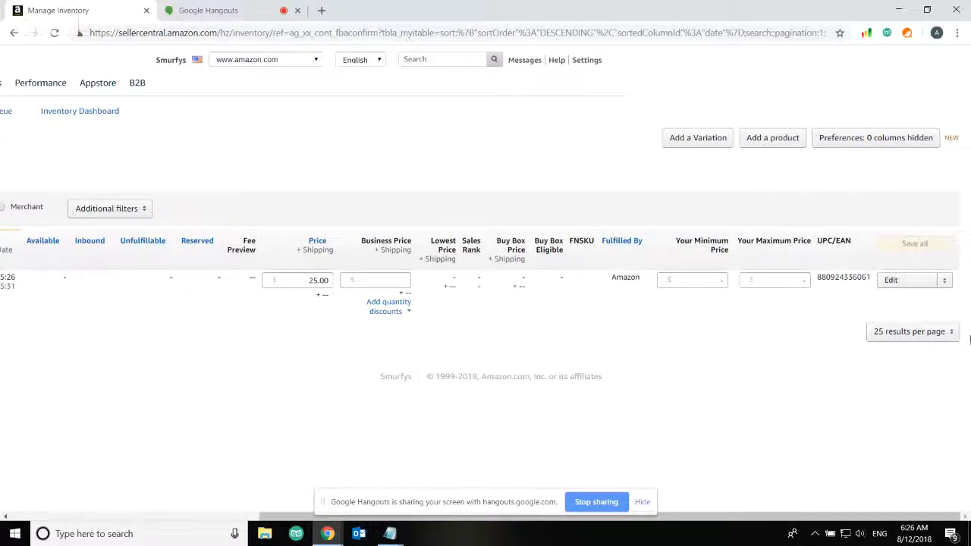
pyautogui.click(945, 284)
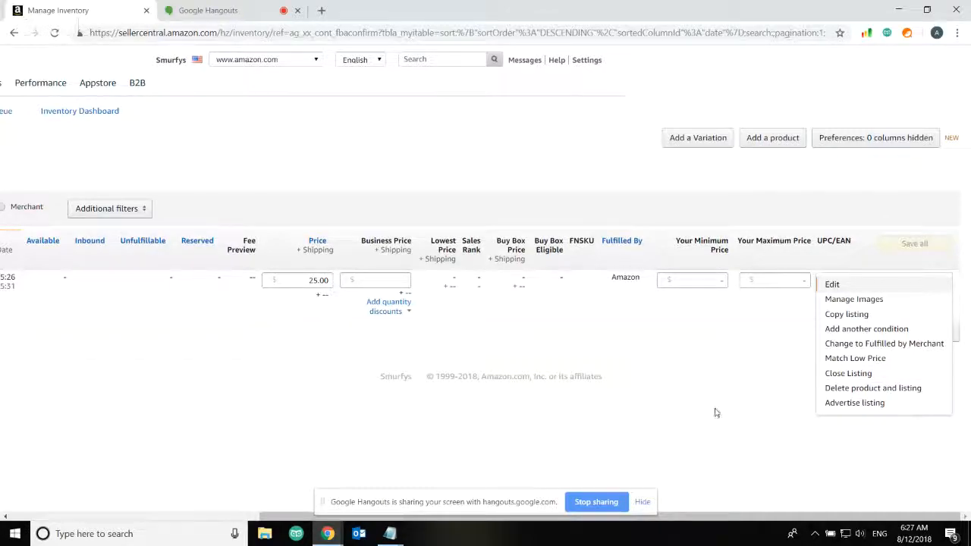
pyautogui.moveTo(692, 516); pyautogui.dragTo(349, 515)
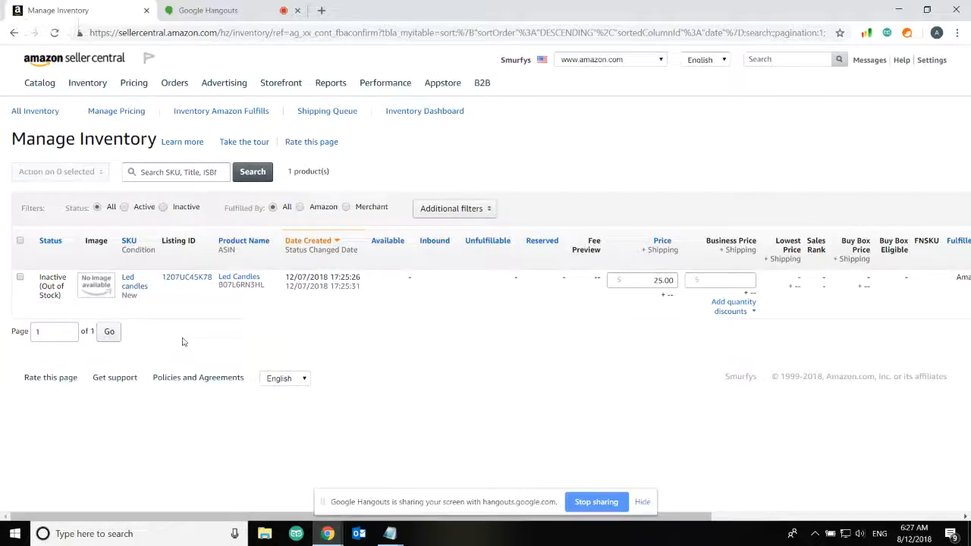
# Select the Led Candles listing and choose Print item labels, which reports 'No items submitted'
pyautogui.click(21, 278)
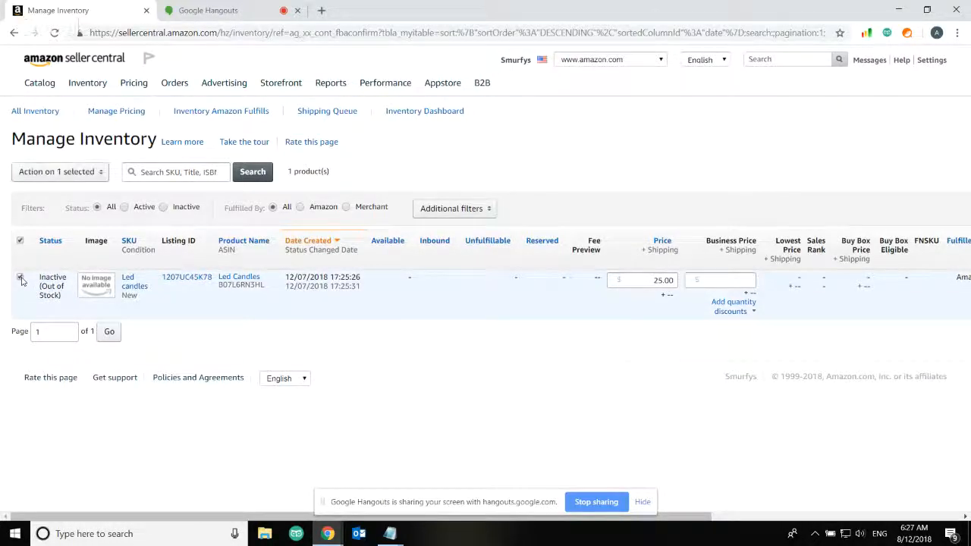
pyautogui.hscroll(5, 21, 281)
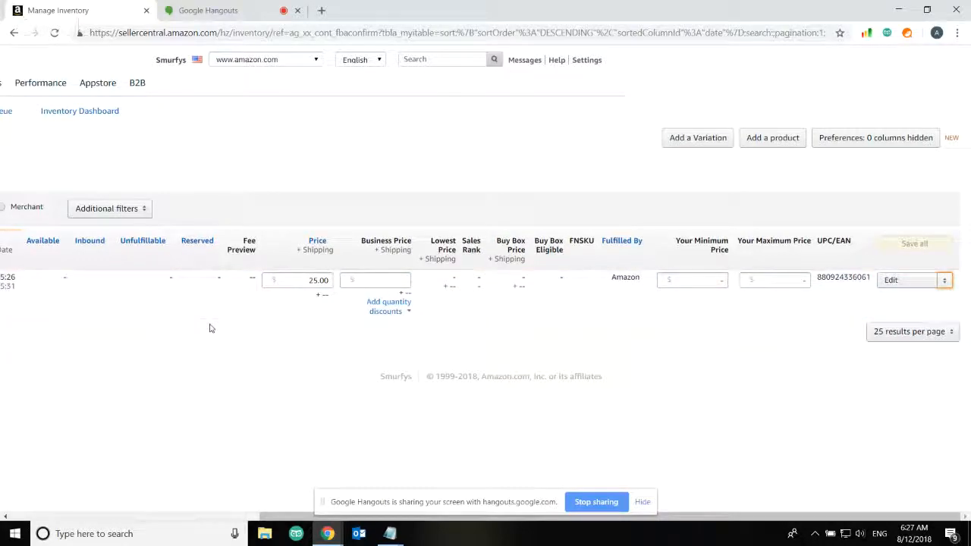
pyautogui.hscroll(-5, 211, 327)
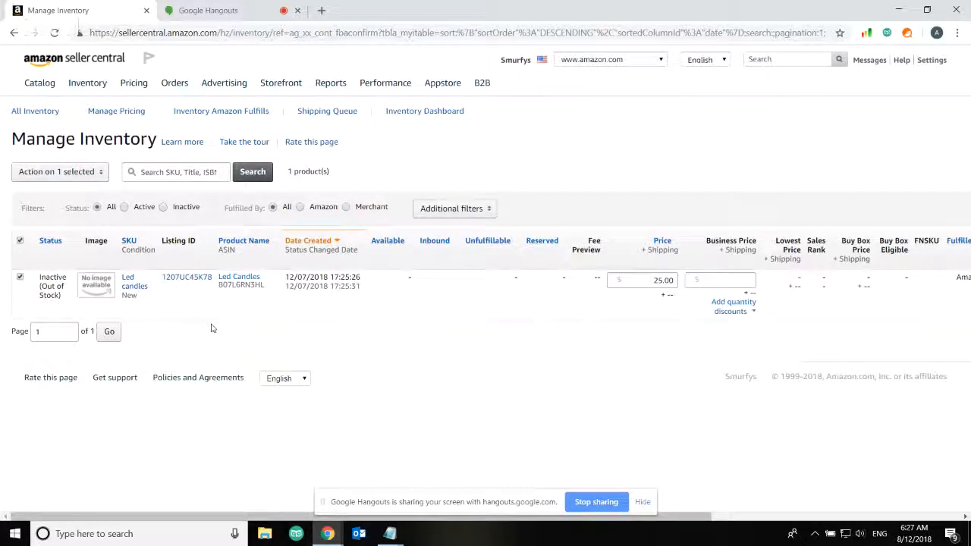
pyautogui.click(100, 174)
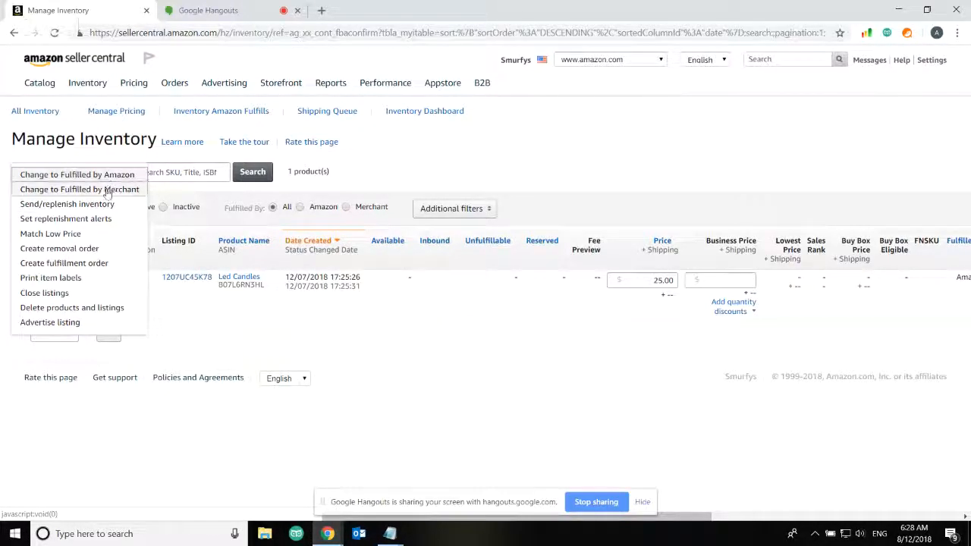
pyautogui.click(111, 281)
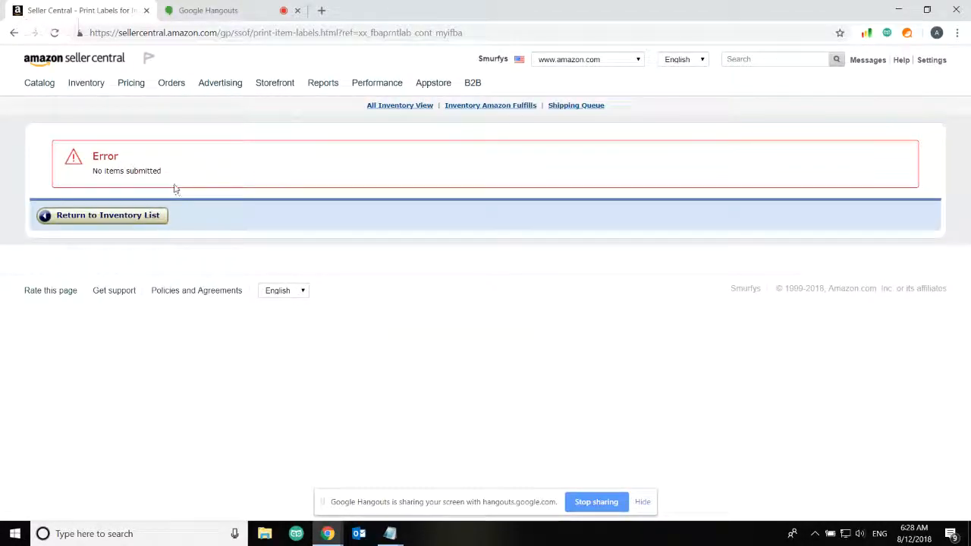
# Back in the inventory list, open the Led Candles Listing ID link to its Amazon.com offer page
pyautogui.click(135, 219)
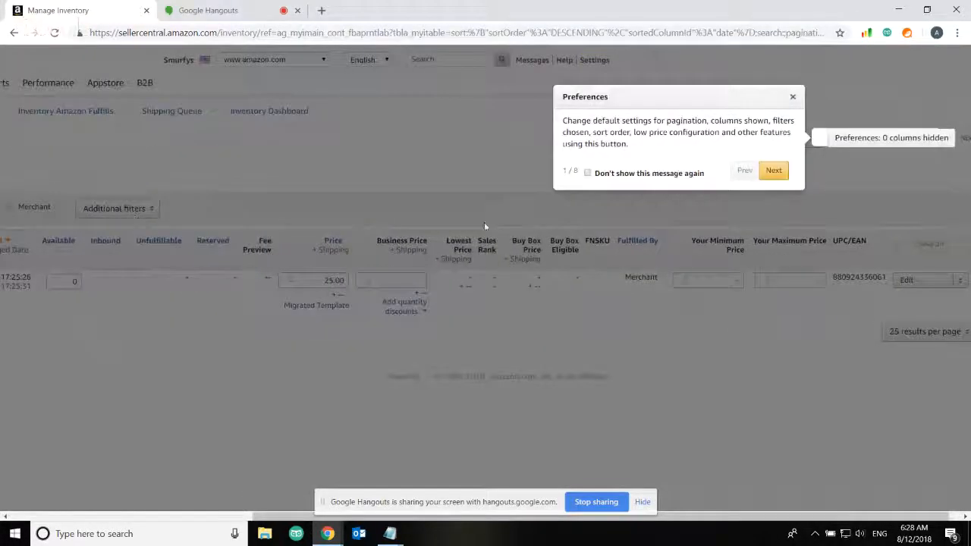
pyautogui.click(794, 97)
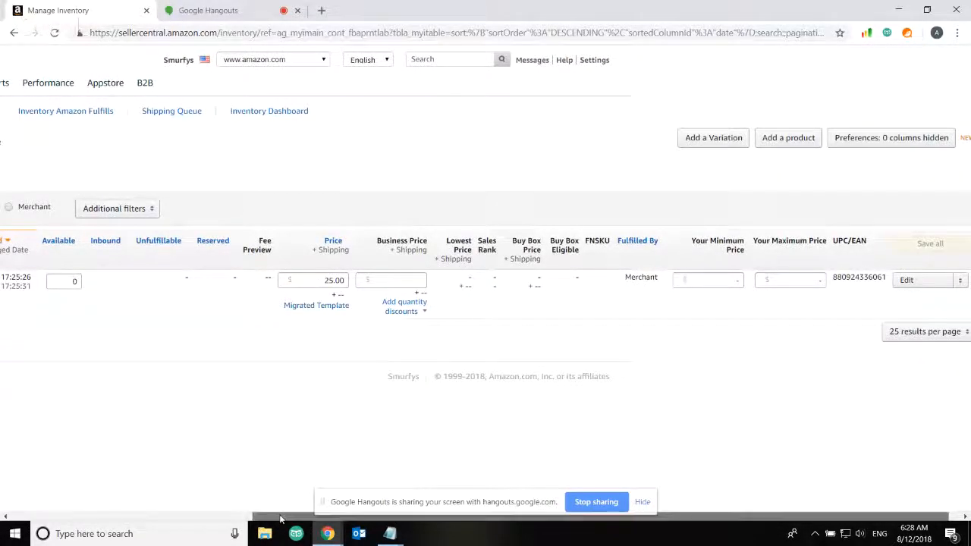
pyautogui.moveTo(400, 522); pyautogui.dragTo(144, 522)
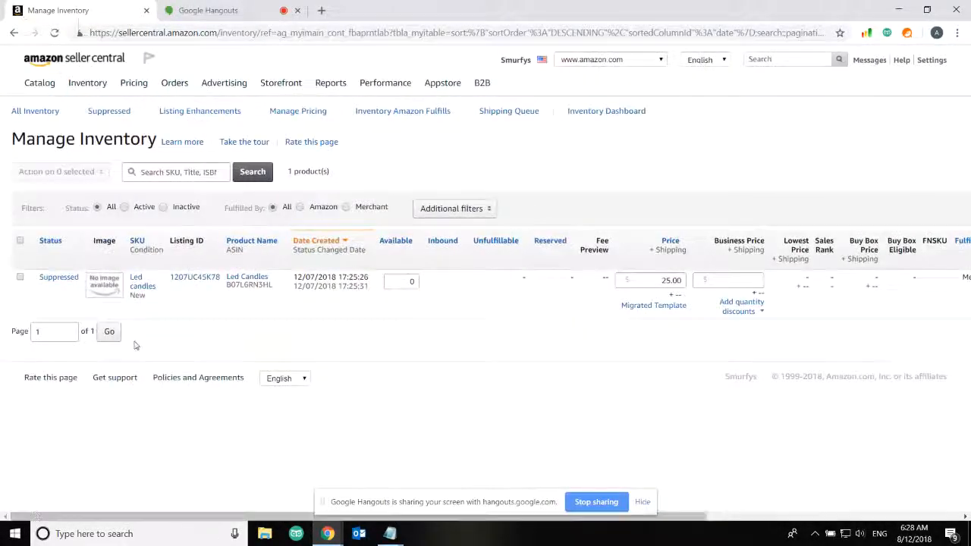
pyautogui.click(198, 278)
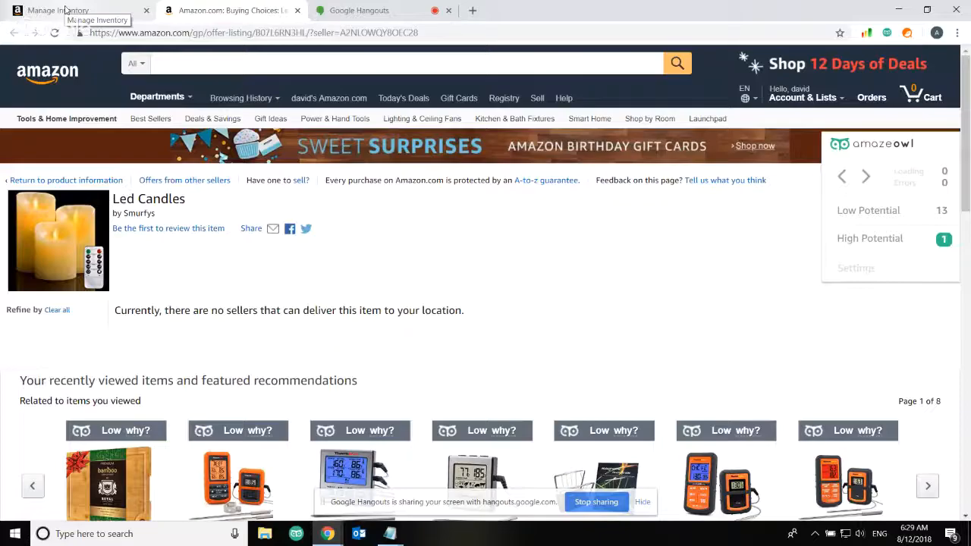
# Review the Amazon.com Led Candles offers page by Smurfys, which shows no sellers deliver here
pyautogui.click(65, 9)
pyautogui.click(203, 8)
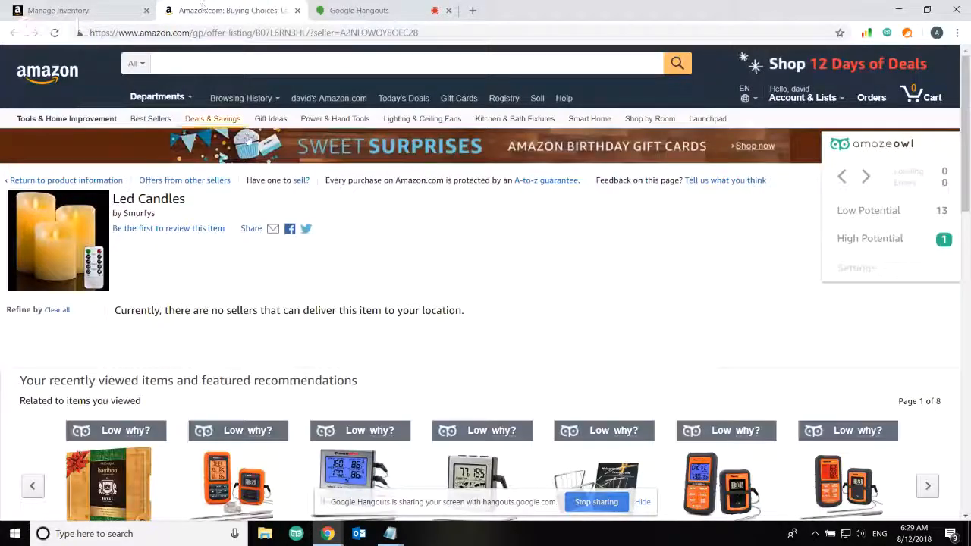
pyautogui.scroll(-8, 386, 299)
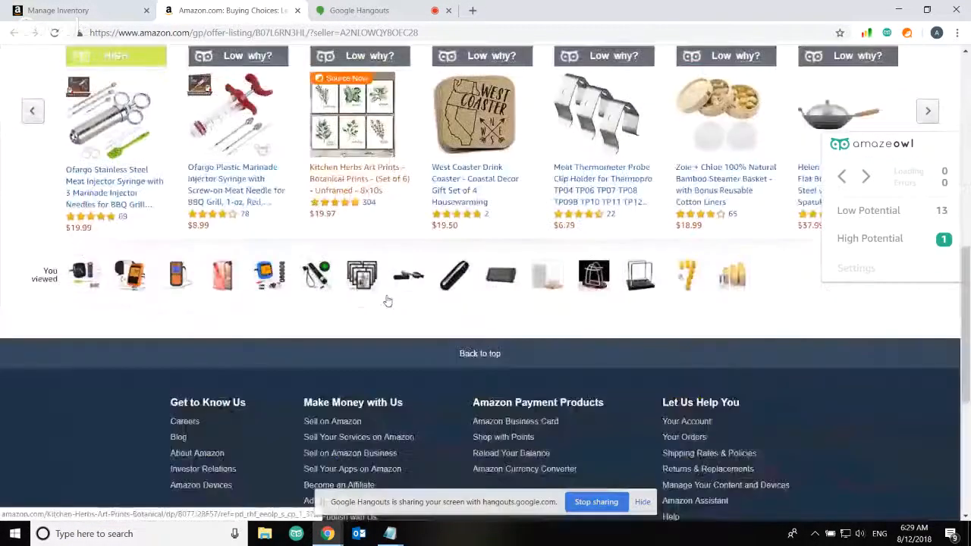
pyautogui.scroll(8, 386, 302)
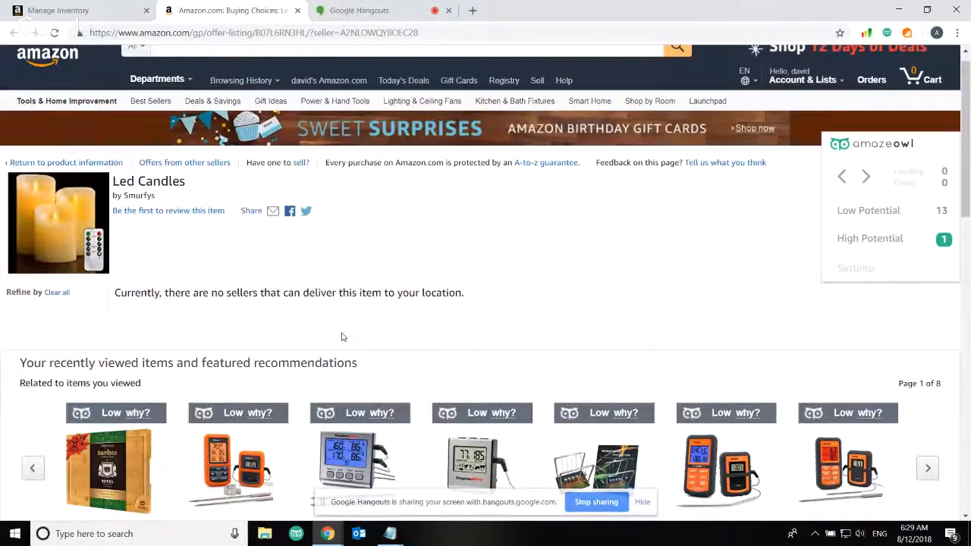
pyautogui.scroll(-6, 342, 339)
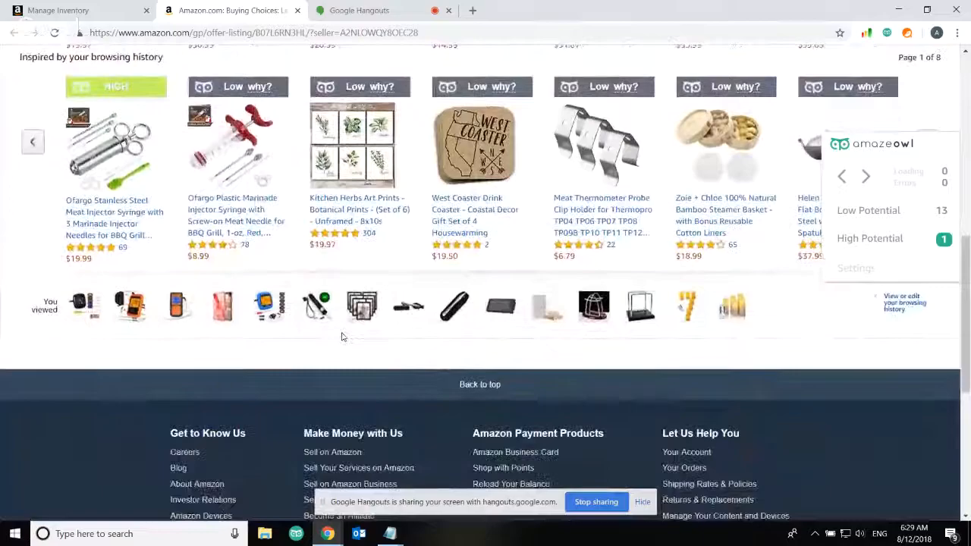
pyautogui.scroll(5, 341, 336)
pyautogui.scroll(3, 341, 336)
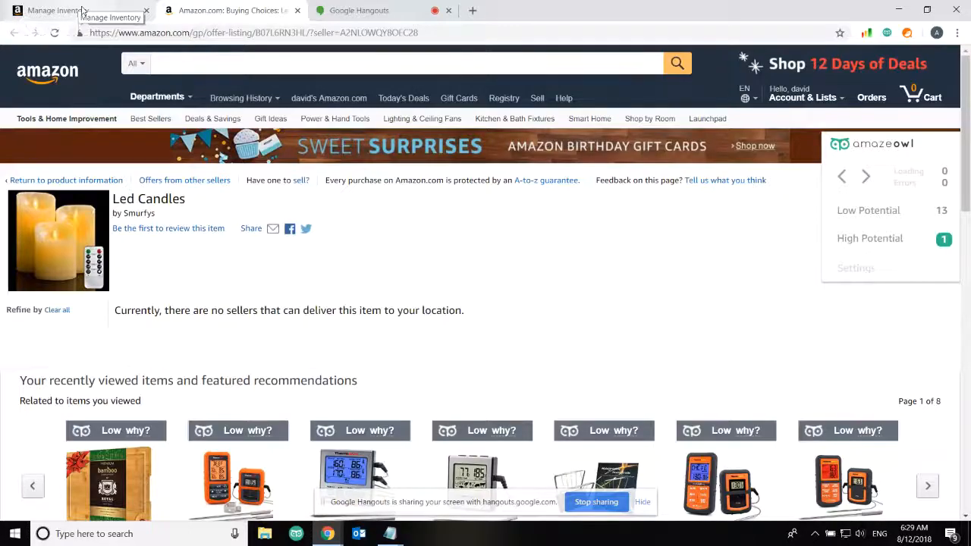
# Choose 'Change to Fulfilled by Amazon' from the Led Candles listing's Edit menu in Manage Inventory
pyautogui.click(80, 11)
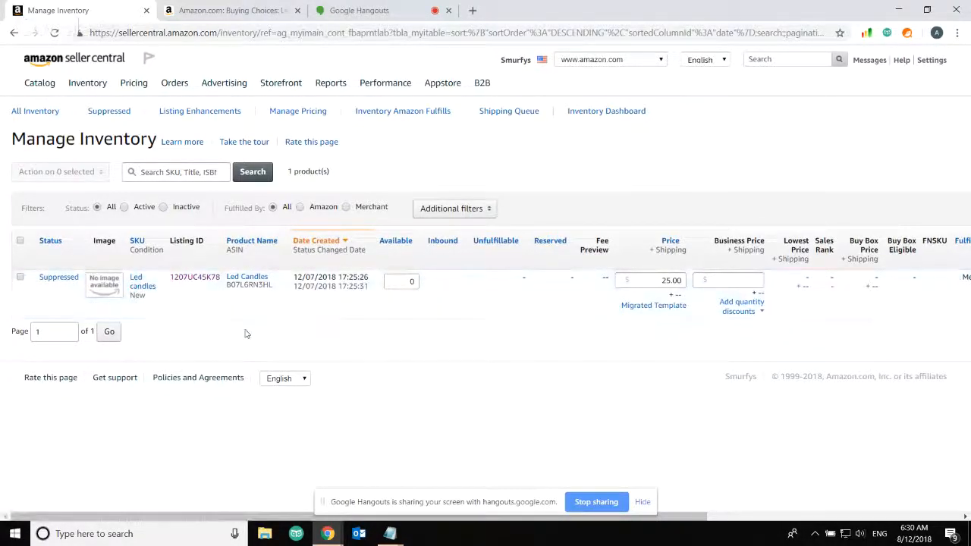
pyautogui.hscroll(5, 245, 331)
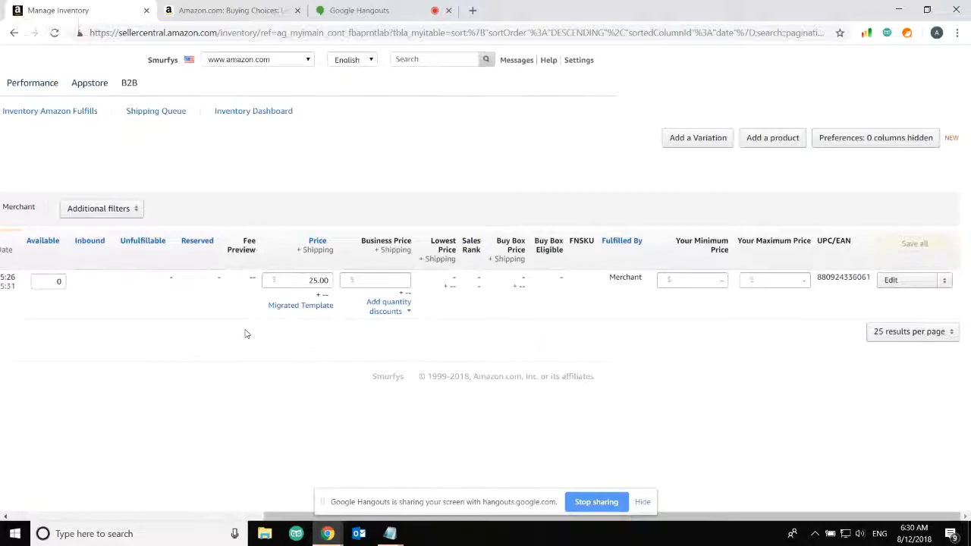
pyautogui.click(942, 280)
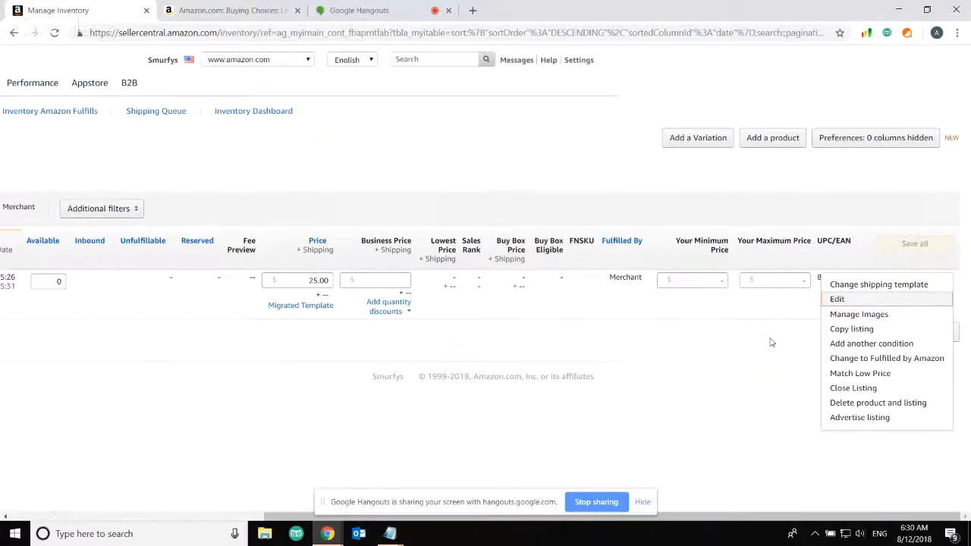
pyautogui.click(867, 364)
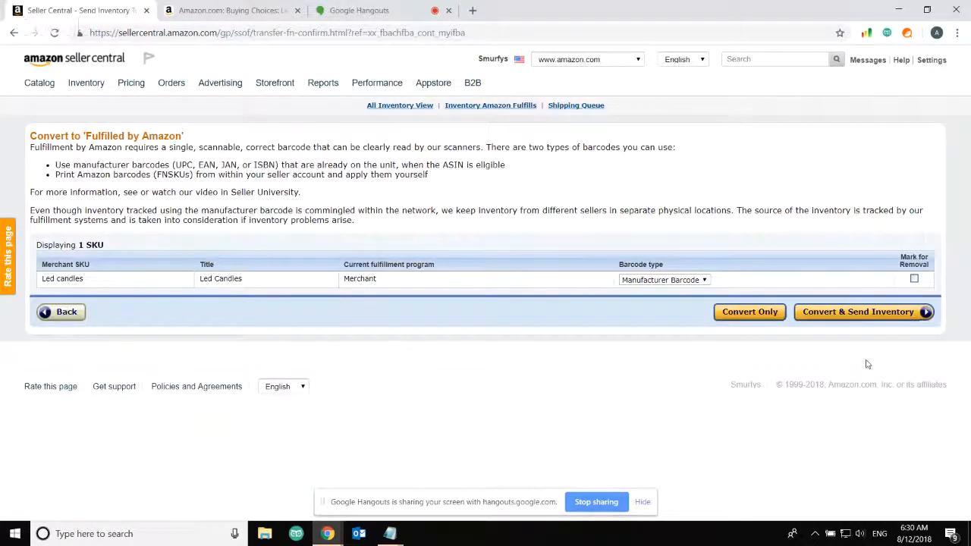
# Convert the Led candles SKU using Manufacturer Barcode without sending inventory yet
pyautogui.click(763, 316)
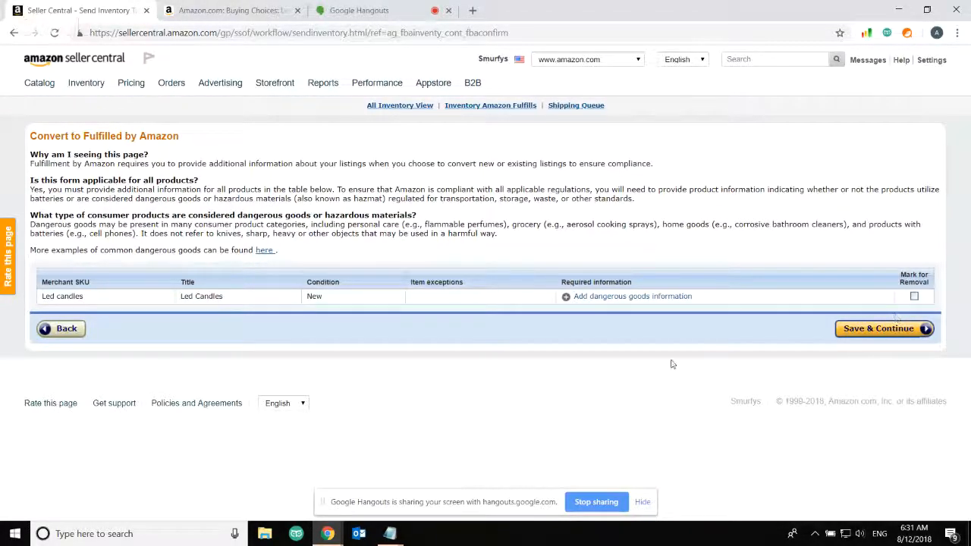
# Answer No to the battery and hazardous-material questions, submit them, and save the FBA conversion
pyautogui.click(584, 299)
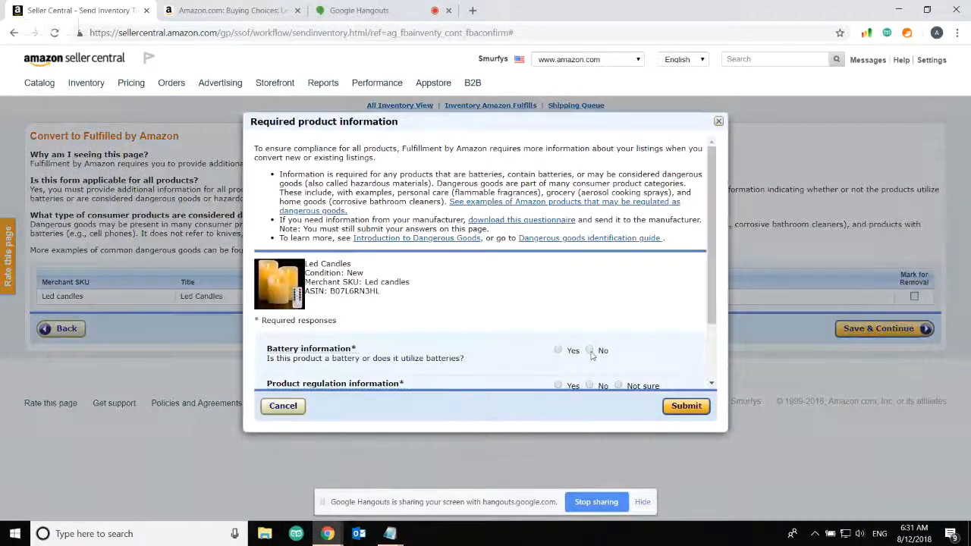
pyautogui.click(590, 350)
pyautogui.click(589, 385)
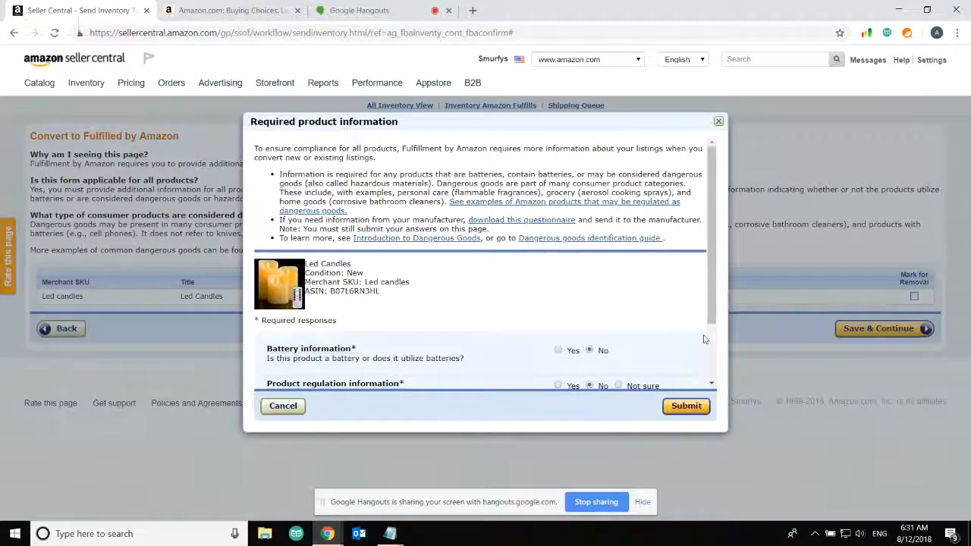
pyautogui.moveTo(711, 313); pyautogui.dragTo(712, 367)
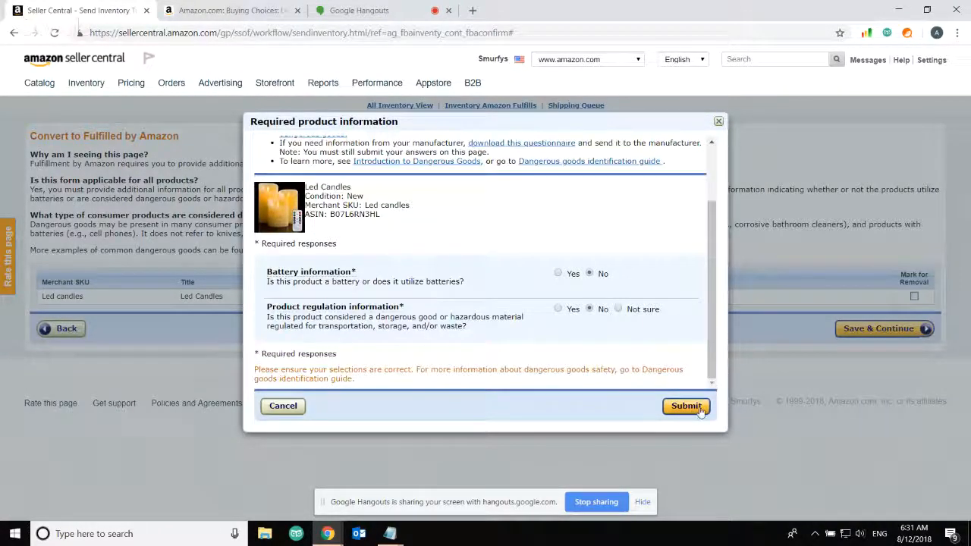
pyautogui.click(697, 410)
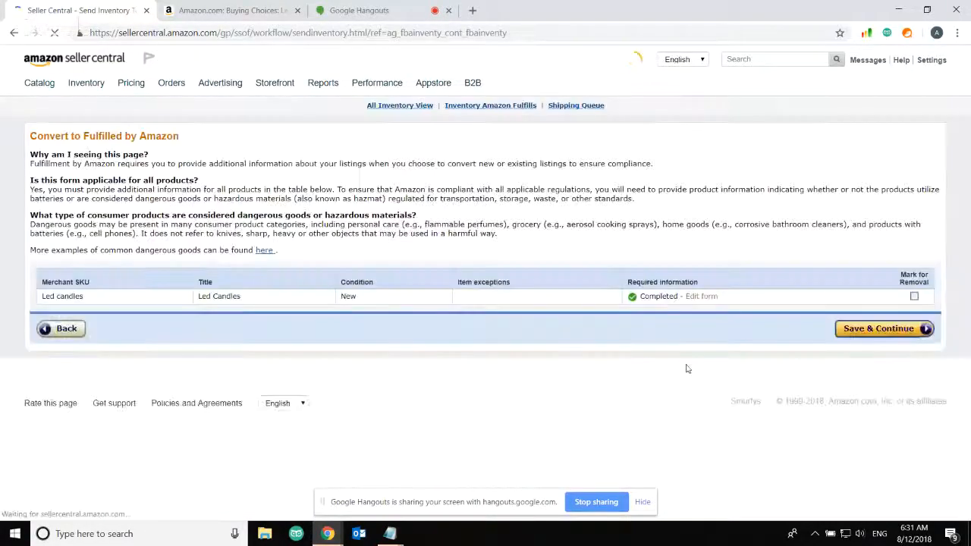
pyautogui.click(875, 329)
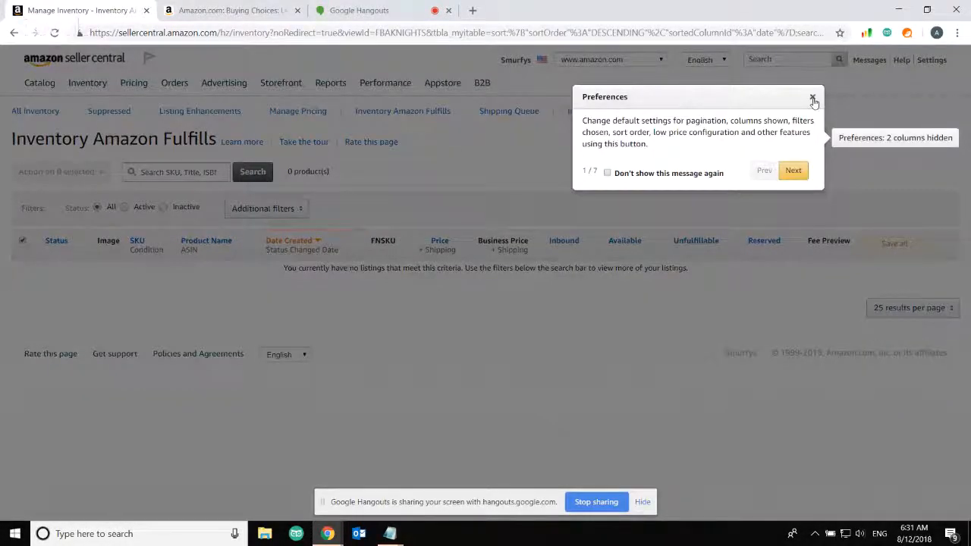
# From All Inventory, select Led Candles and choose Print item labels from the selected-item actions
pyautogui.click(812, 97)
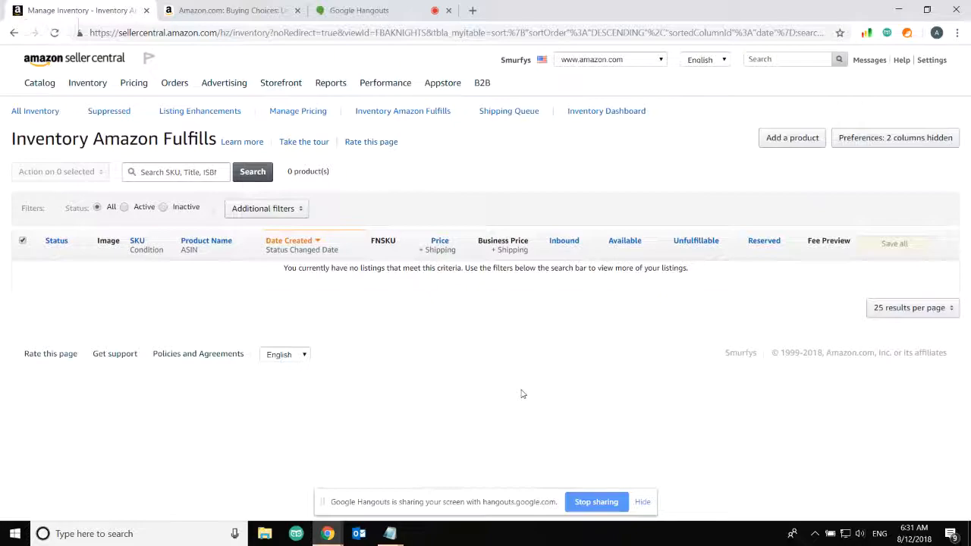
pyautogui.click(41, 113)
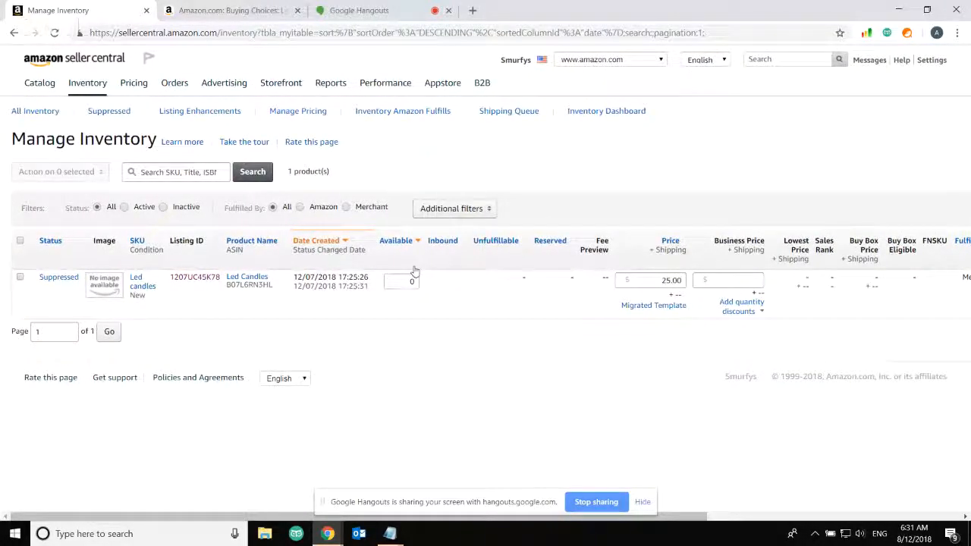
pyautogui.click(21, 242)
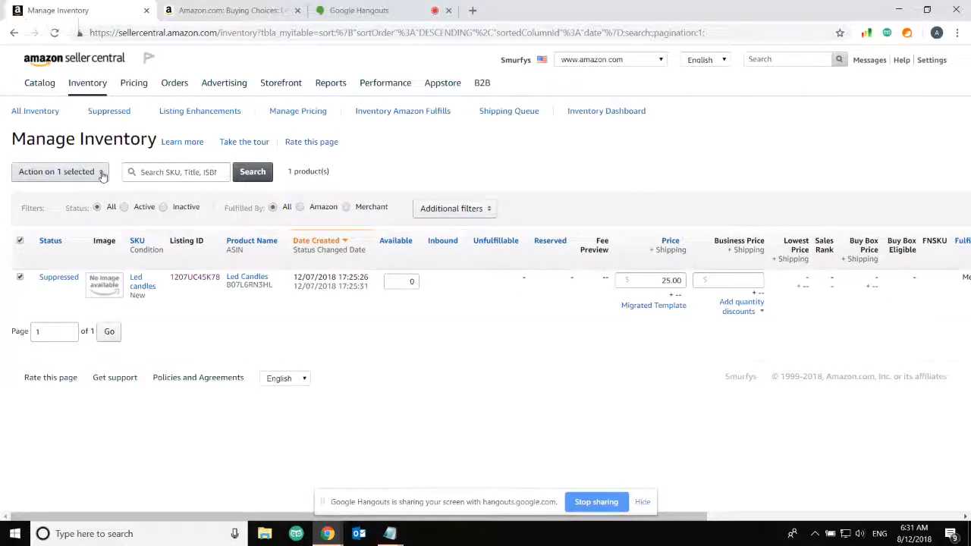
pyautogui.click(102, 173)
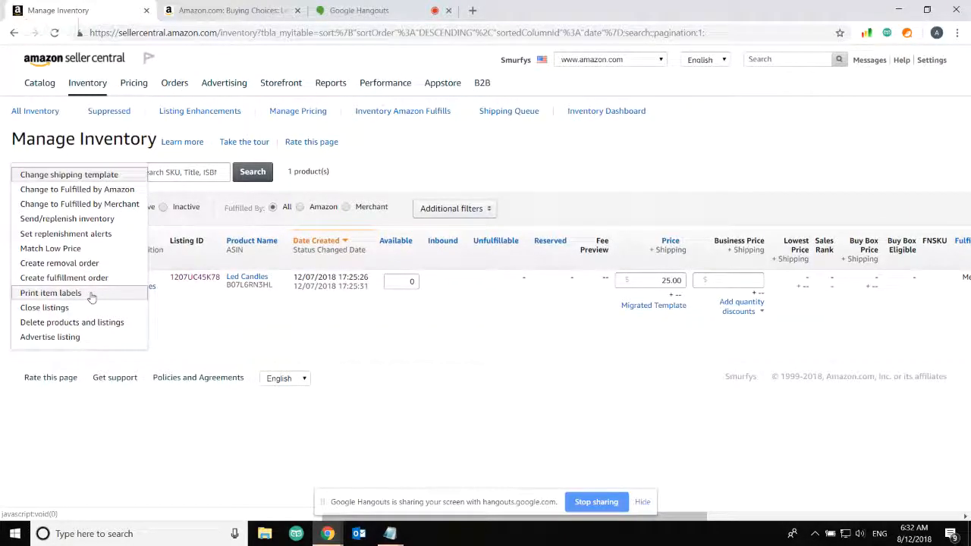
pyautogui.click(50, 293)
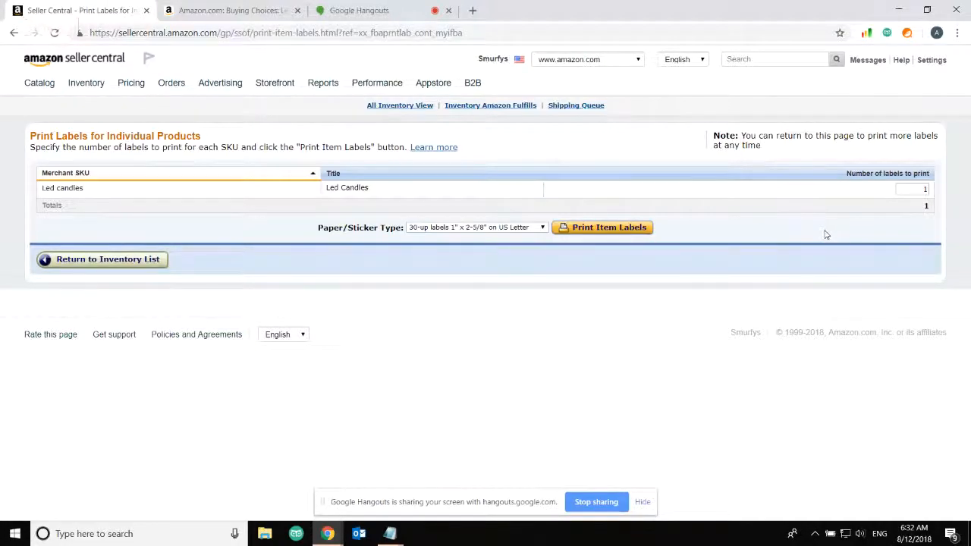
# Print the Led Candles item label, acknowledge the barcode-cover reminder, and open products.pdf
pyautogui.click(599, 232)
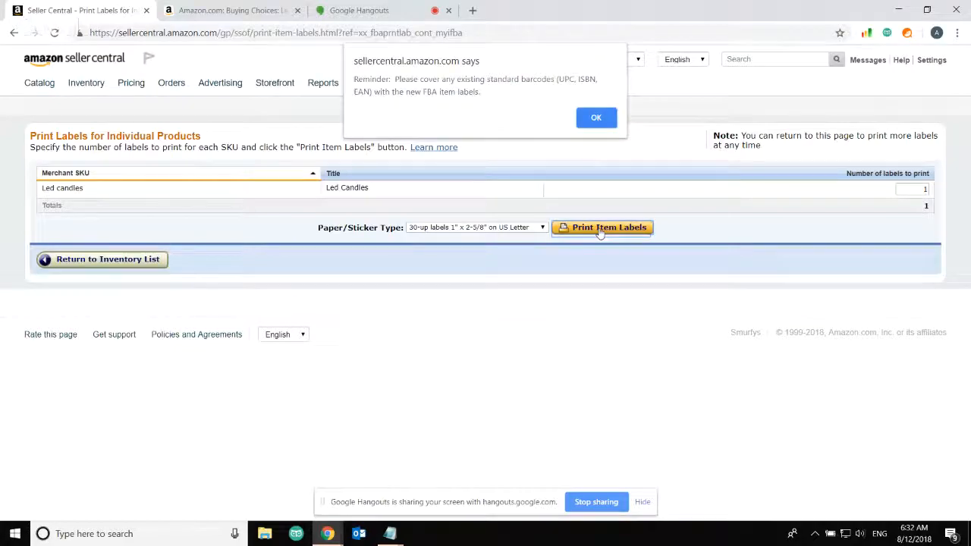
pyautogui.click(607, 124)
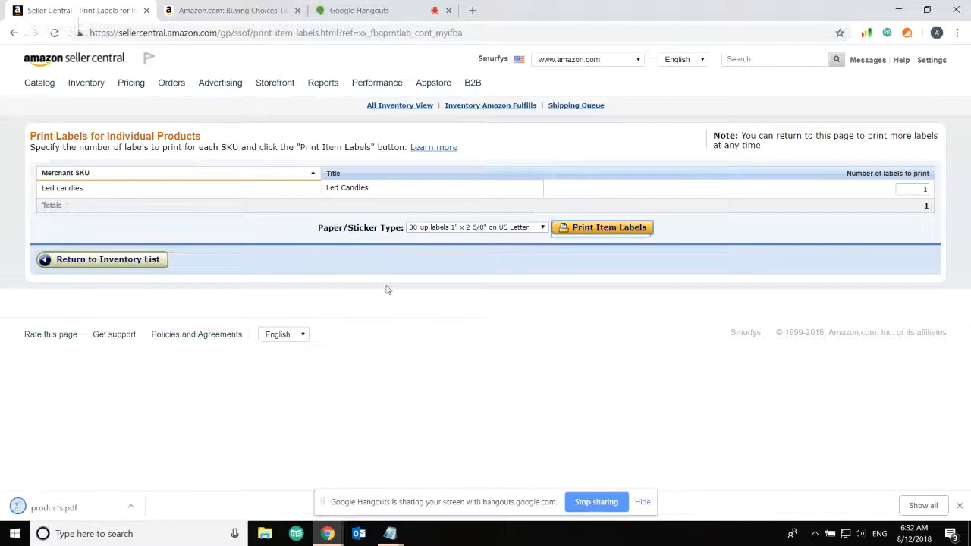
pyautogui.click(68, 514)
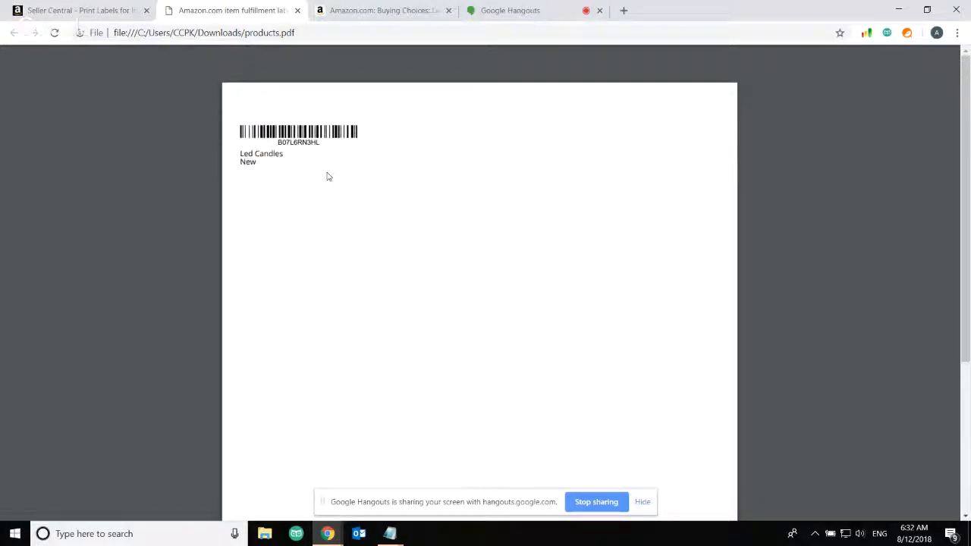
# Check the Led Candles label PDF with barcode B07L6RN3HL, then go back to Seller Central
pyautogui.rightClick(328, 177)
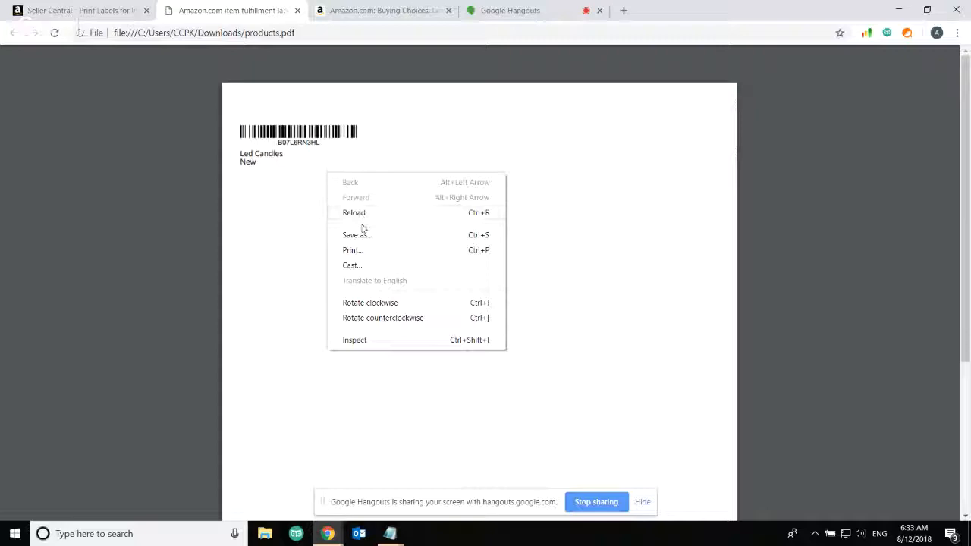
pyautogui.click(299, 200)
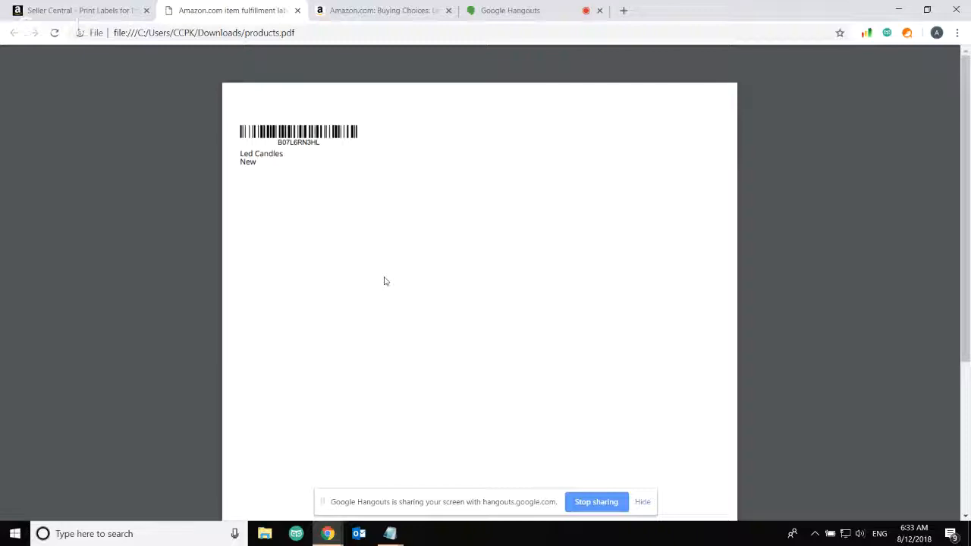
pyautogui.moveTo(230, 93)
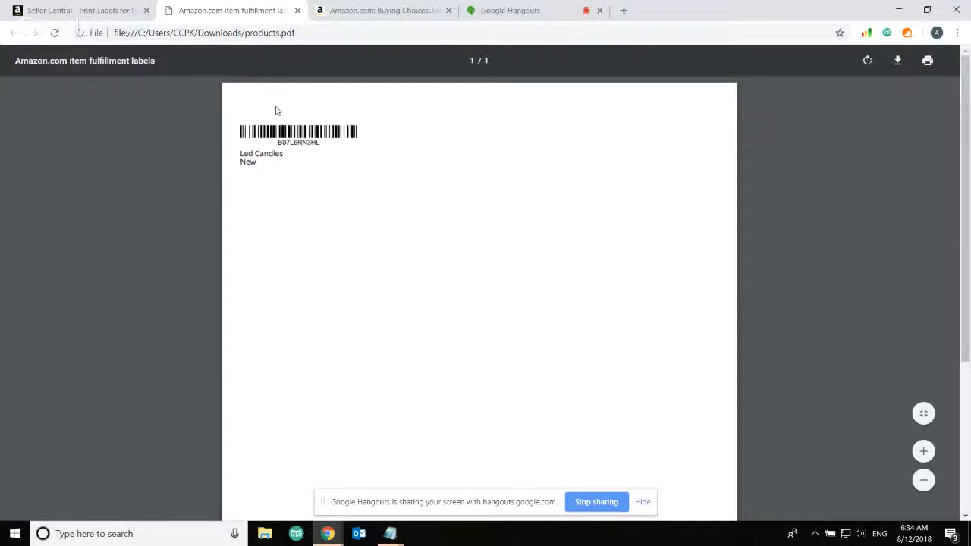
pyautogui.click(80, 12)
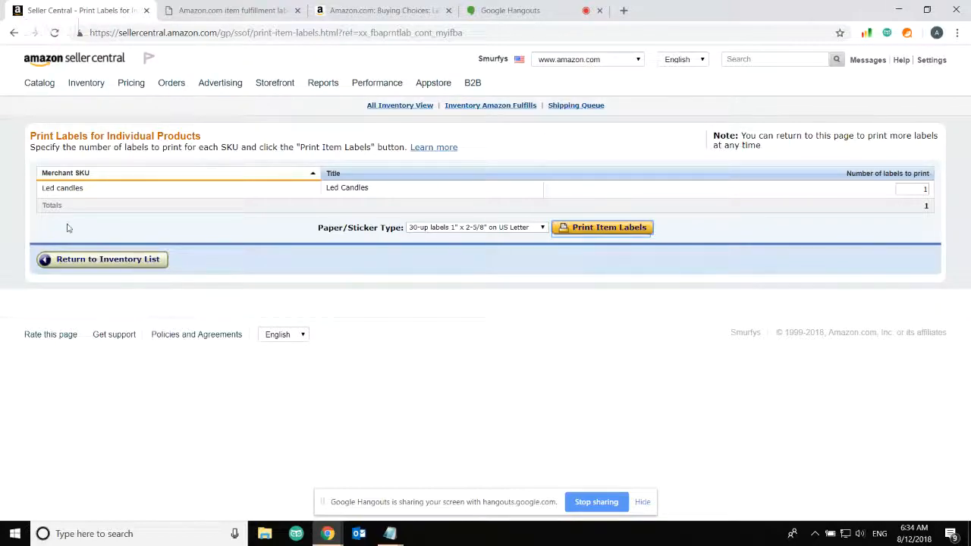
# Return to the inventory list and dismiss the preferences tip so it stops showing
pyautogui.click(91, 264)
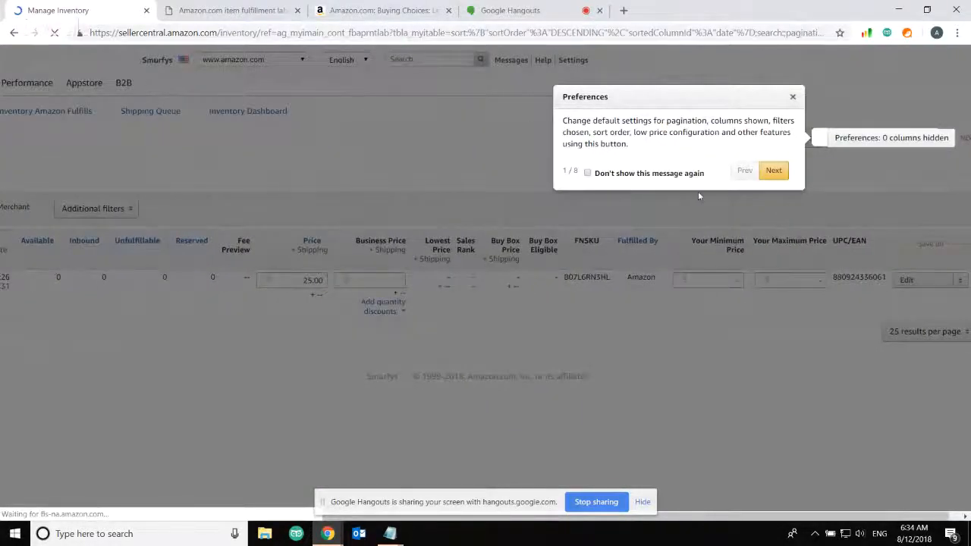
pyautogui.click(587, 173)
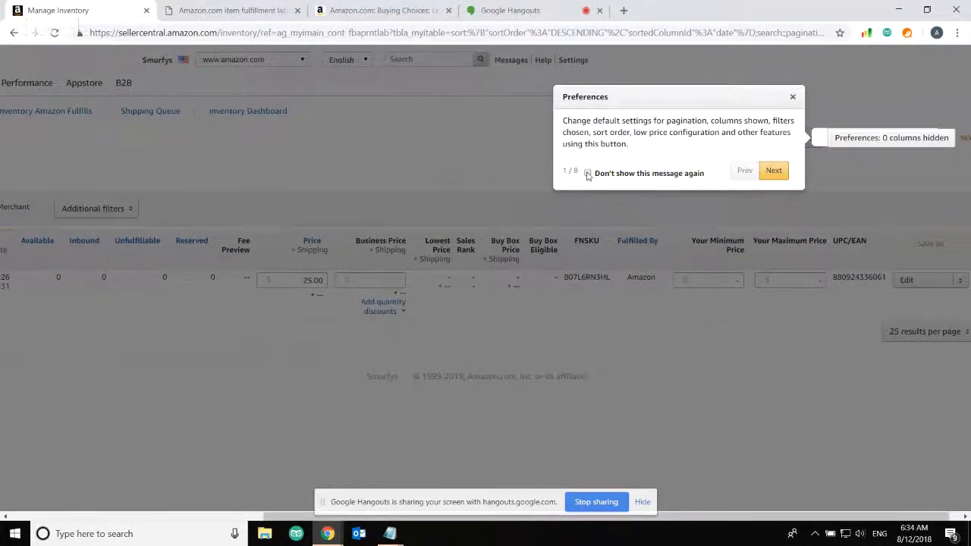
pyautogui.click(792, 97)
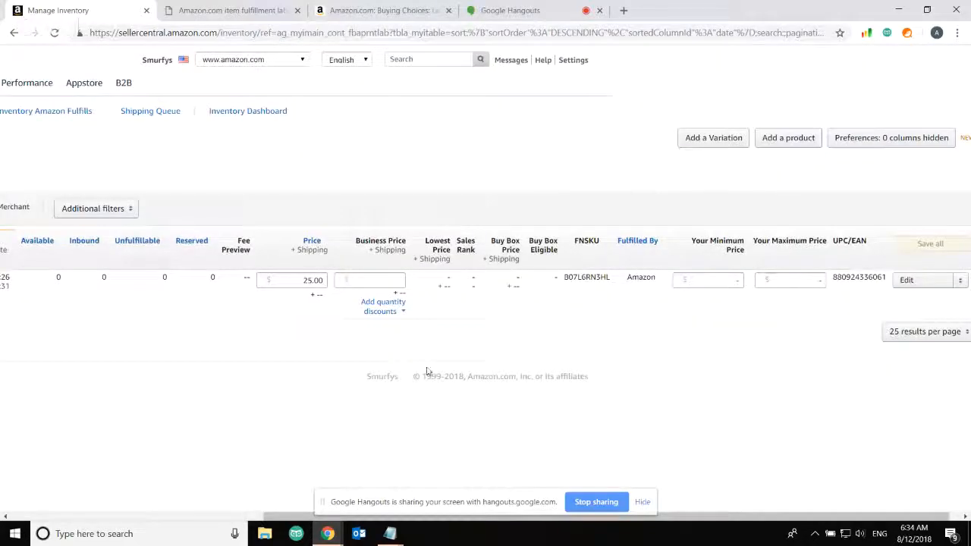
pyautogui.hscroll(-5, 158, 182)
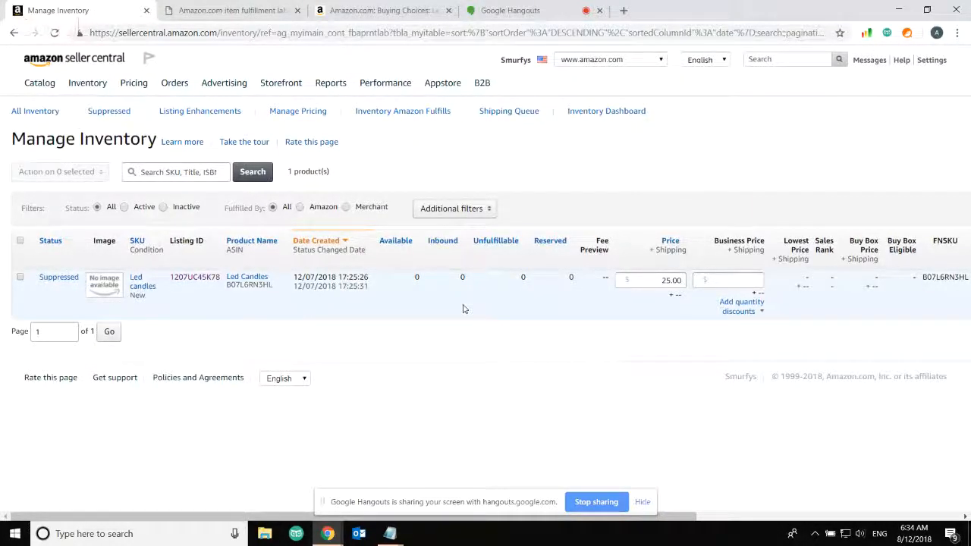
pyautogui.hscroll(4, 463, 307)
pyautogui.hscroll(2, 462, 307)
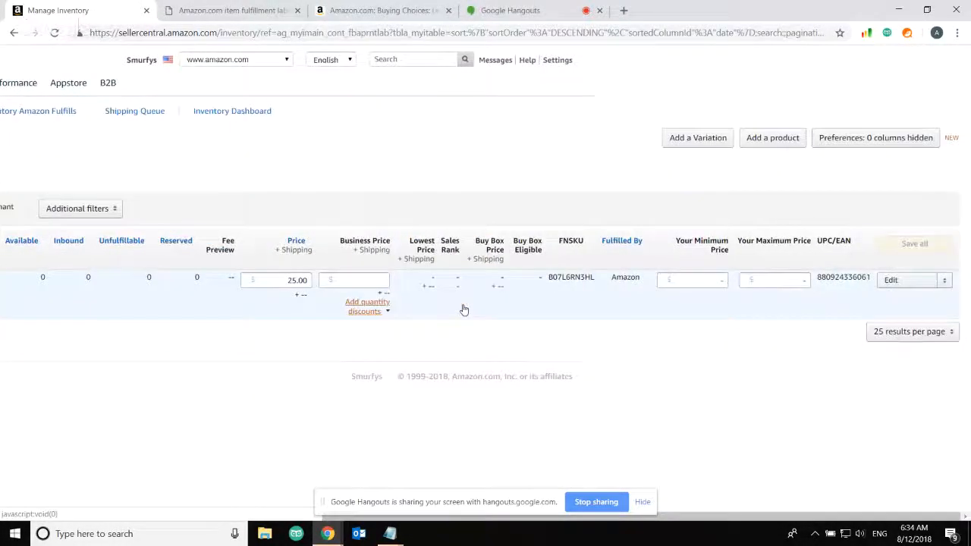
pyautogui.click(945, 282)
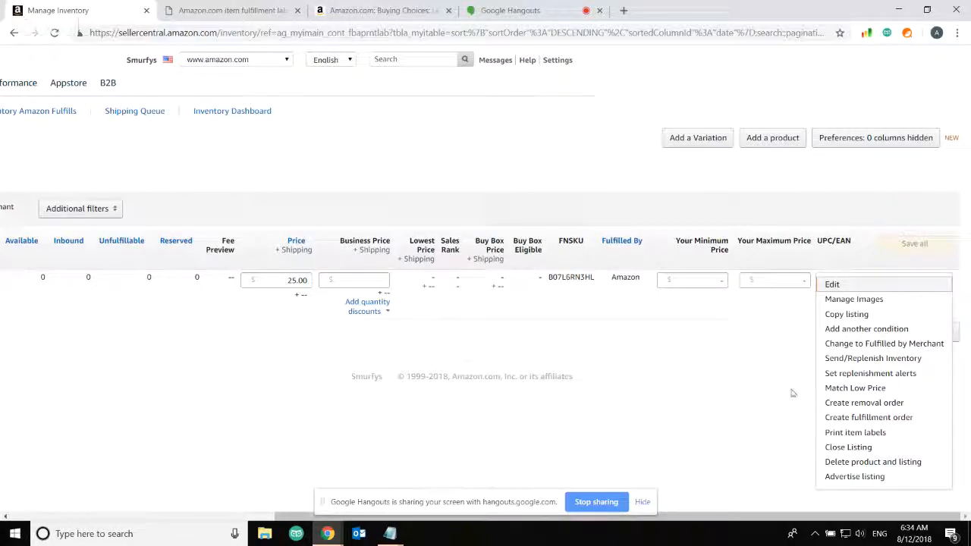
pyautogui.moveTo(766, 516); pyautogui.dragTo(493, 516)
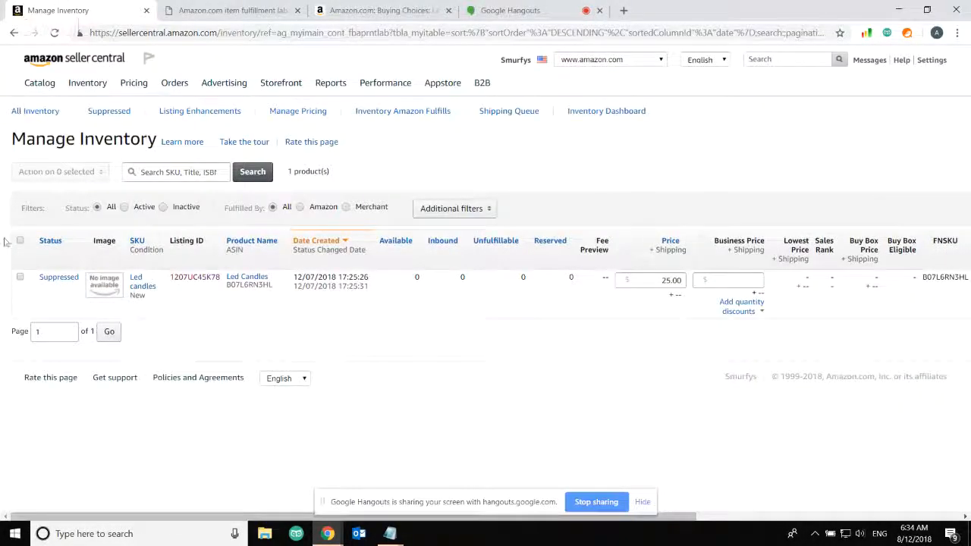
# Select Led candles and choose Send/replenish inventory from the 'Action on 1 selected' menu
pyautogui.click(20, 240)
pyautogui.hscroll(5, 20, 242)
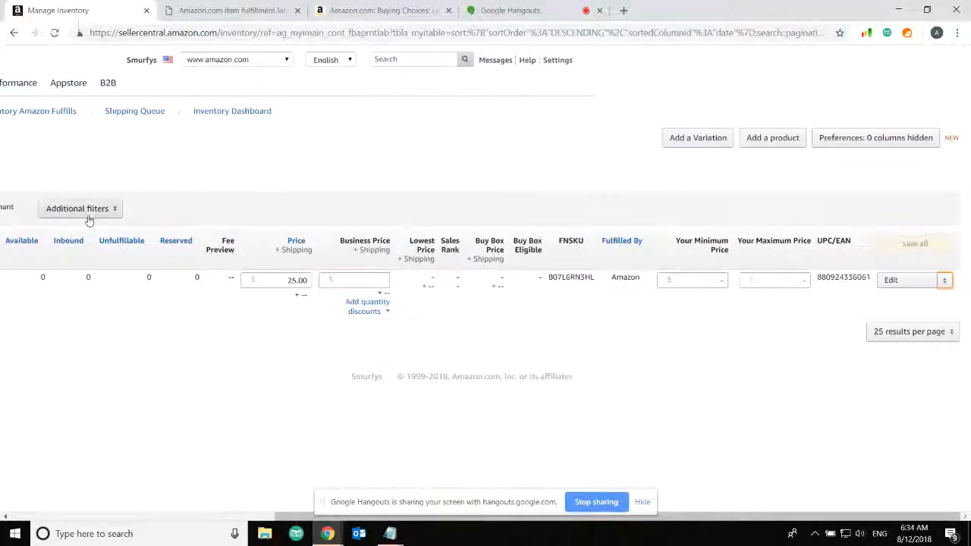
pyautogui.hscroll(-5, 295, 311)
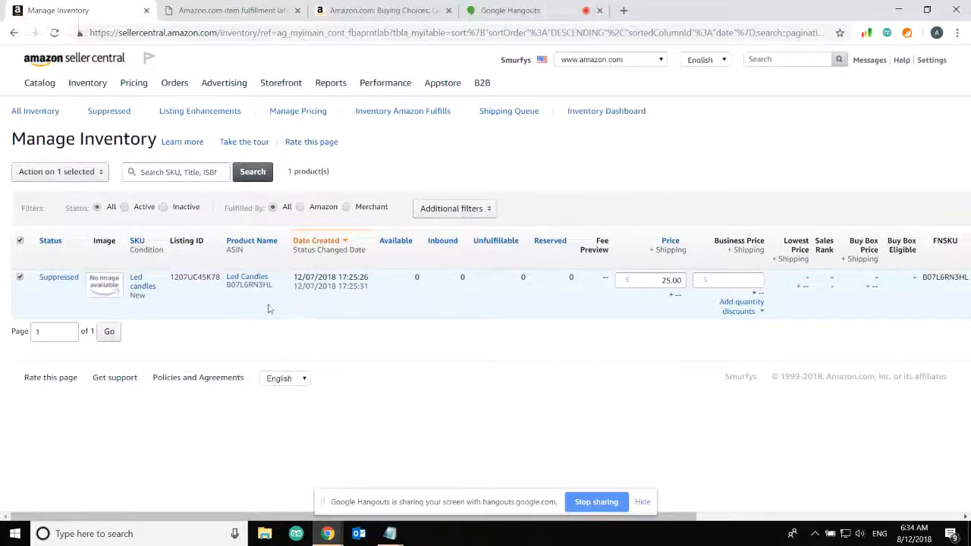
pyautogui.click(76, 173)
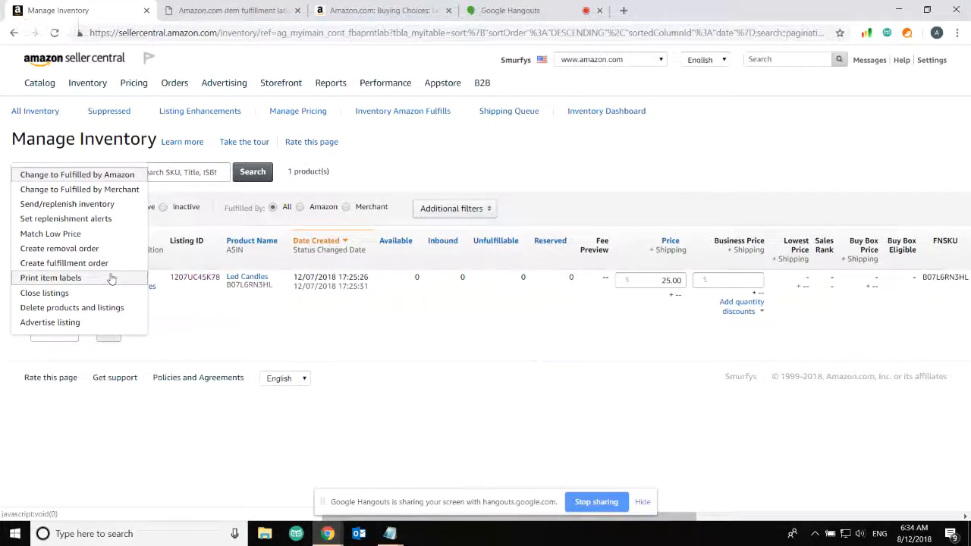
pyautogui.click(108, 207)
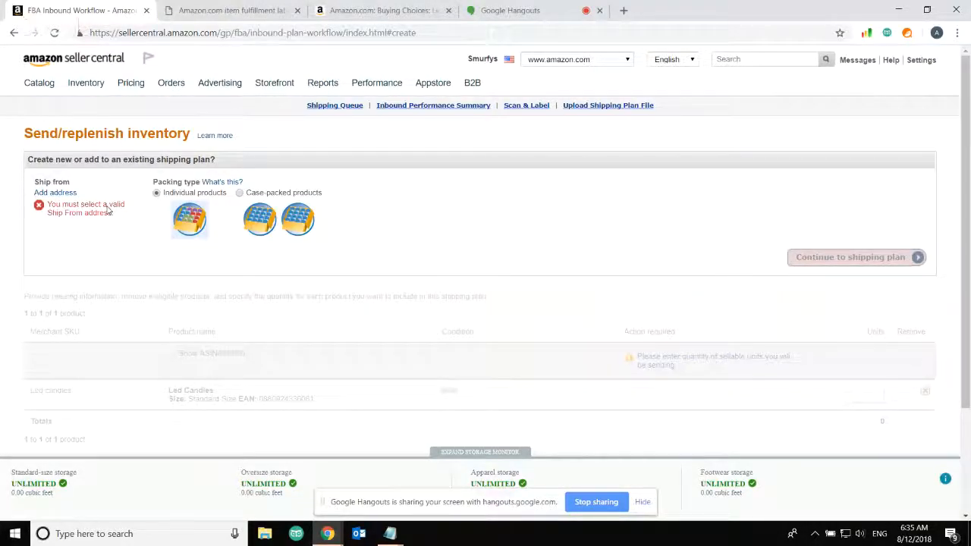
# Set the packing type to Case-packed products and start adding a new ship-from address
pyautogui.click(240, 193)
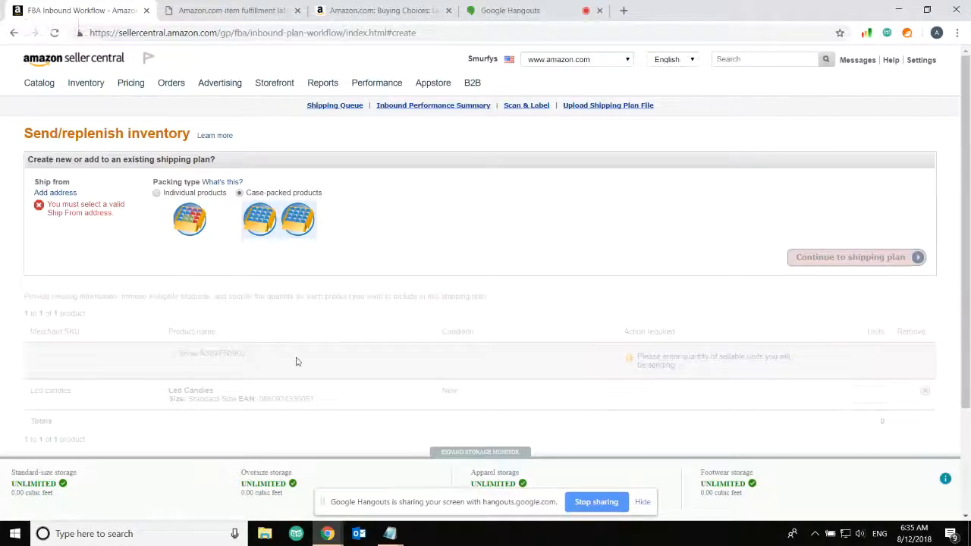
pyautogui.scroll(-1, 316, 390)
pyautogui.scroll(1, 316, 390)
pyautogui.scroll(-3, 422, 340)
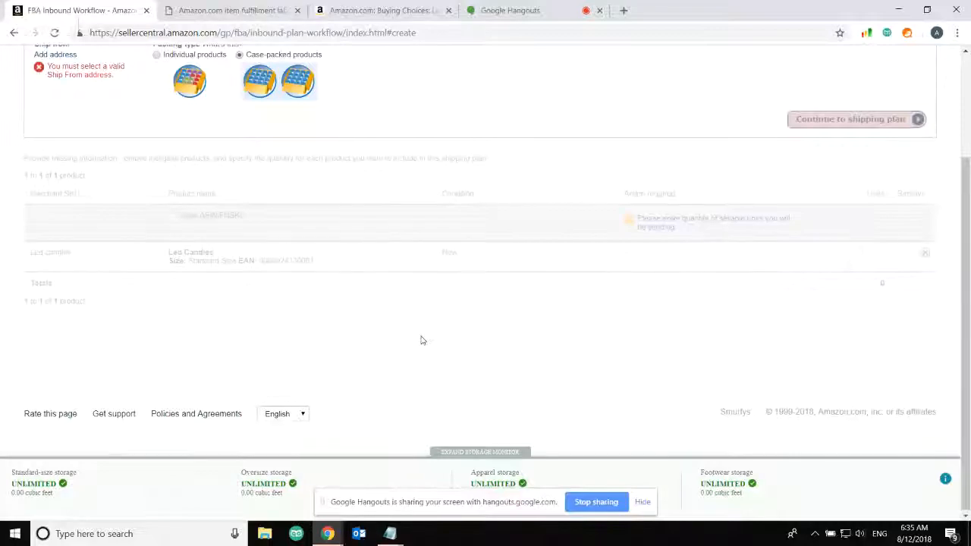
pyautogui.scroll(3, 421, 339)
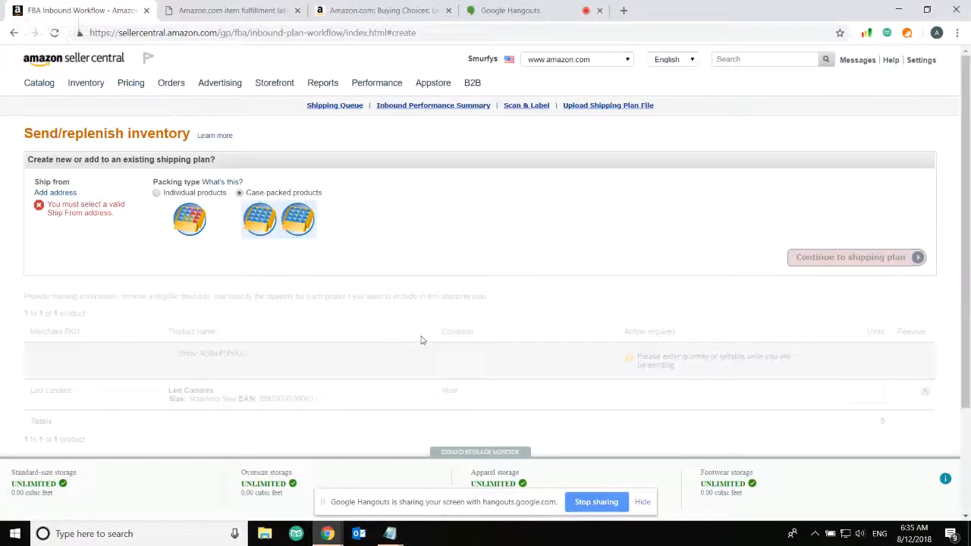
pyautogui.click(57, 194)
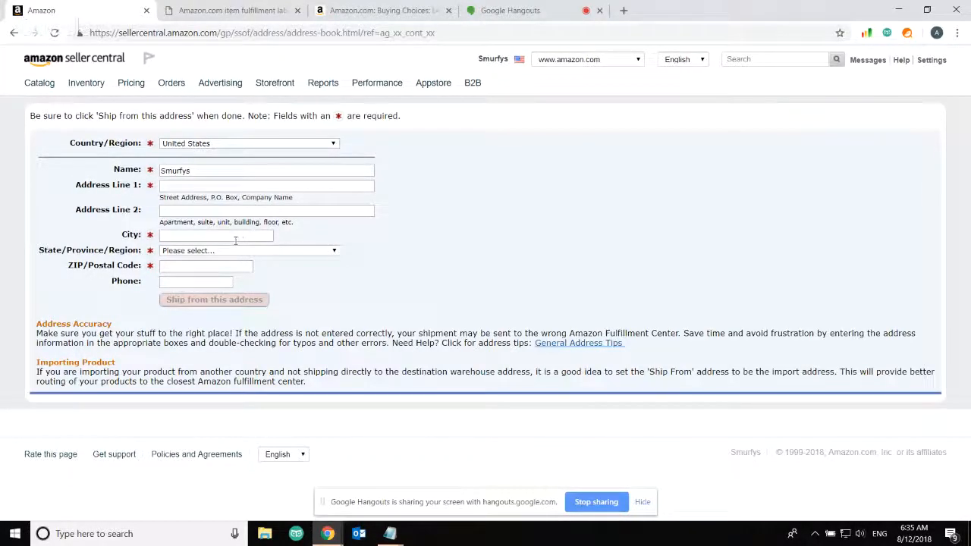
# Fill in the ship-from street address and city
pyautogui.click(234, 251)
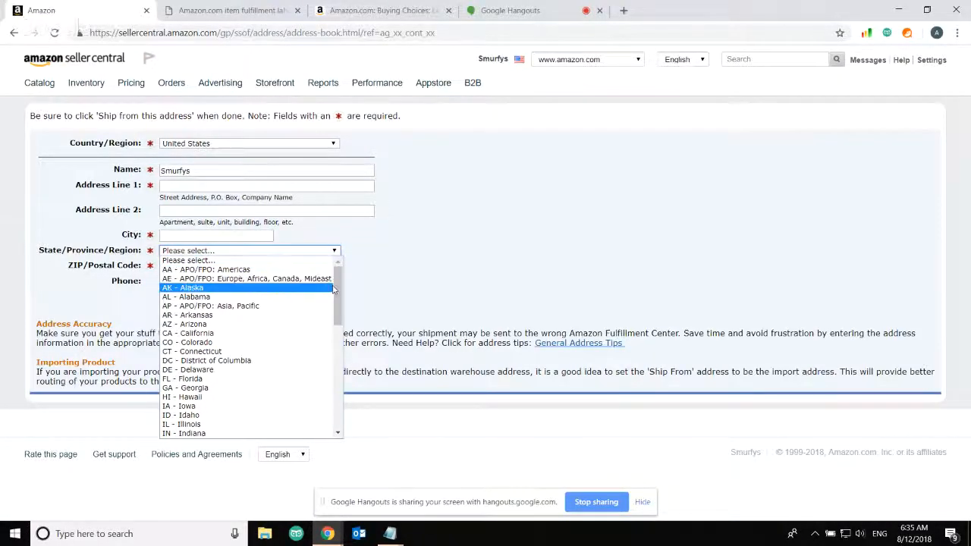
pyautogui.moveTo(338, 288)
pyautogui.mouseDown()
pyautogui.moveTo(341, 378)
pyautogui.moveTo(338, 283)
pyautogui.mouseUp()
pyautogui.click(99, 297)
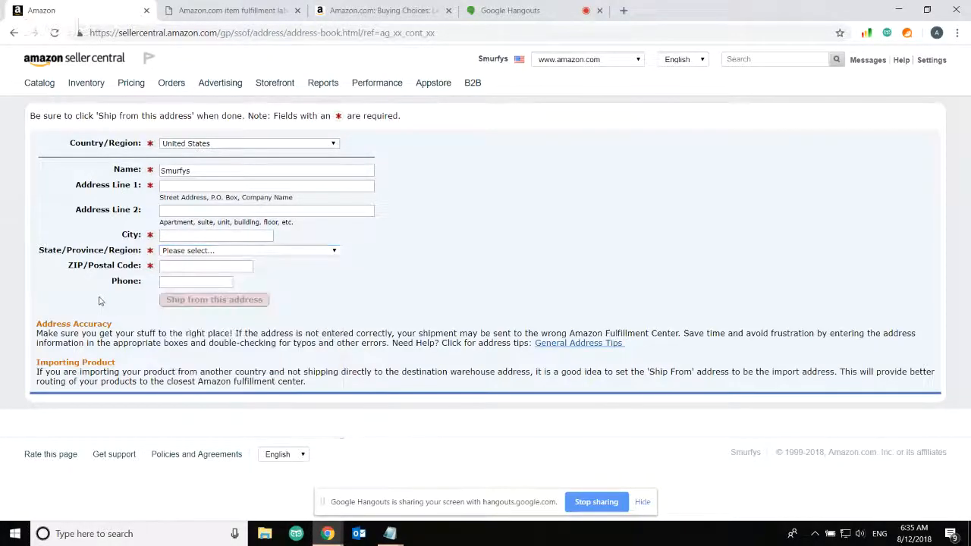
pyautogui.click(197, 189)
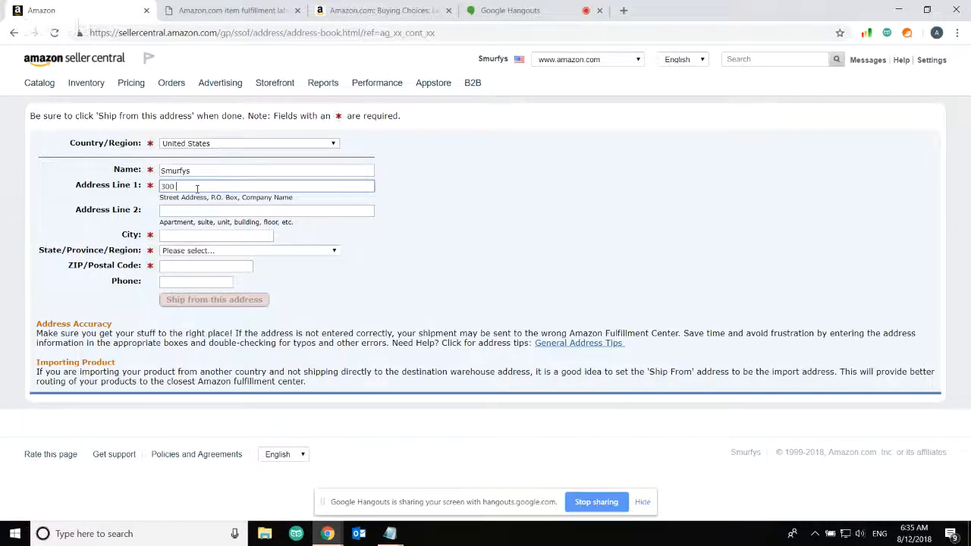
pyautogui.click(218, 235)
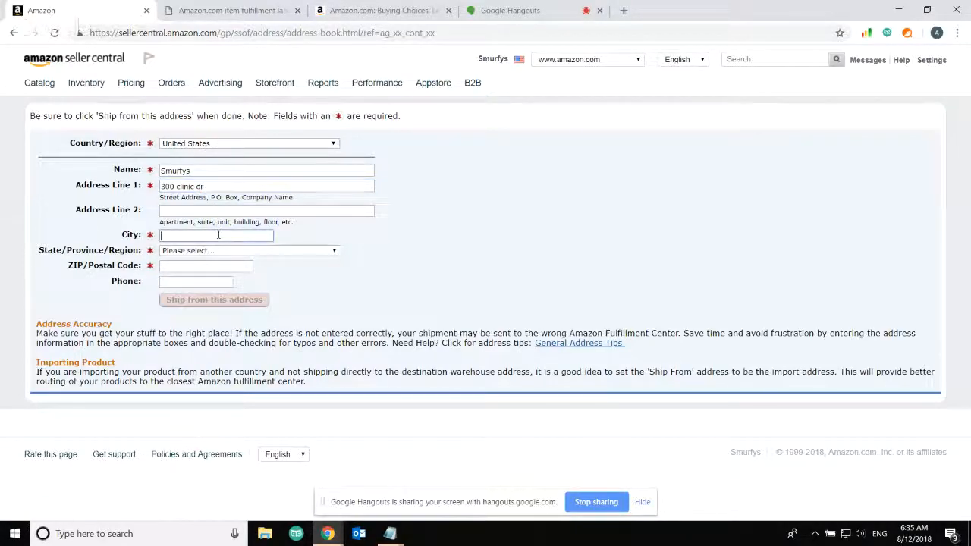
pyautogui.write('hopkinsonsville')
# Pick KY - Kentucky as the state, enter the ZIP code, and ship from this address
pyautogui.click(237, 253)
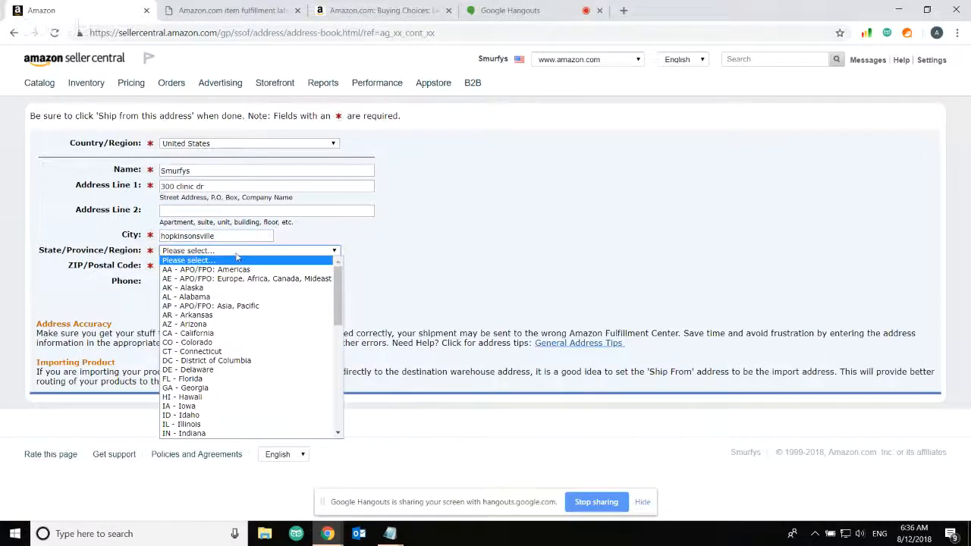
pyautogui.moveTo(339, 295); pyautogui.dragTo(340, 346)
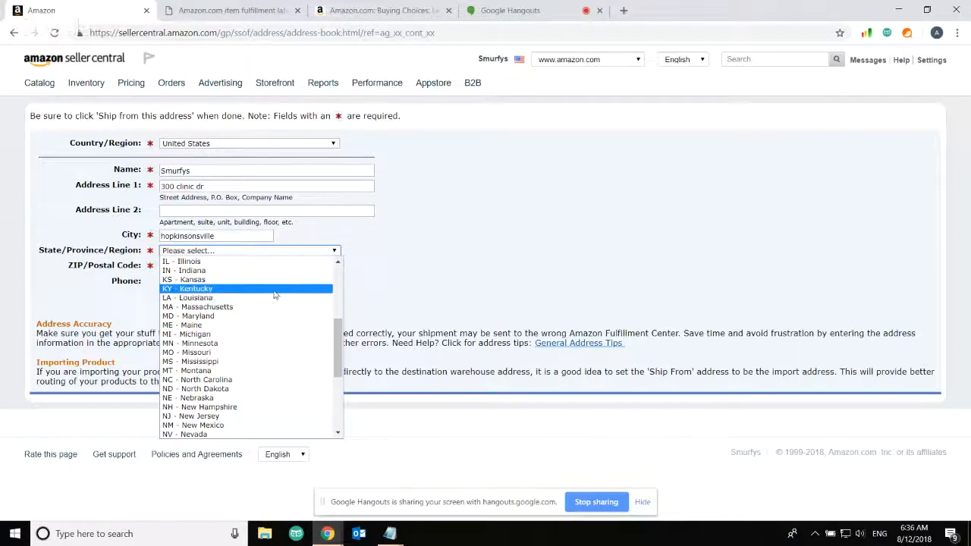
pyautogui.click(322, 288)
pyautogui.click(209, 267)
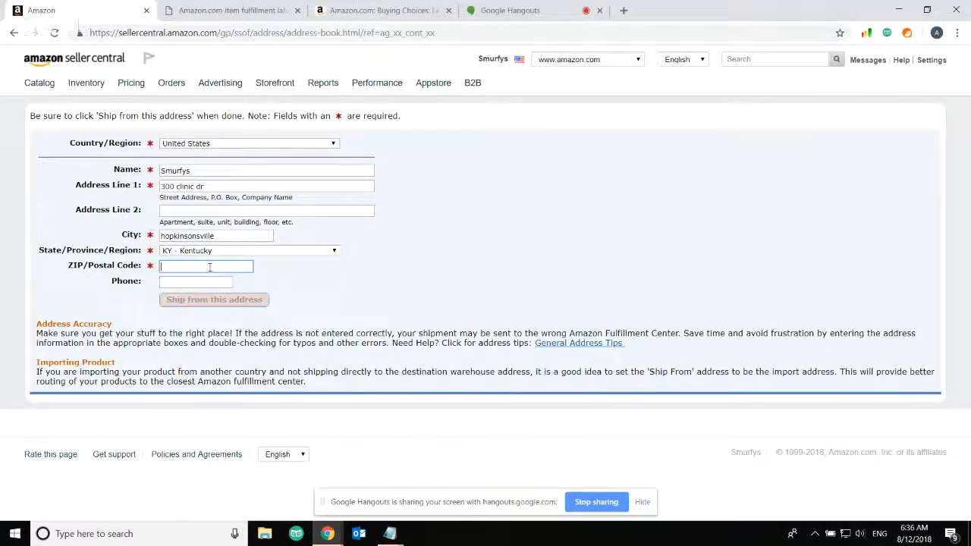
pyautogui.write('42240')
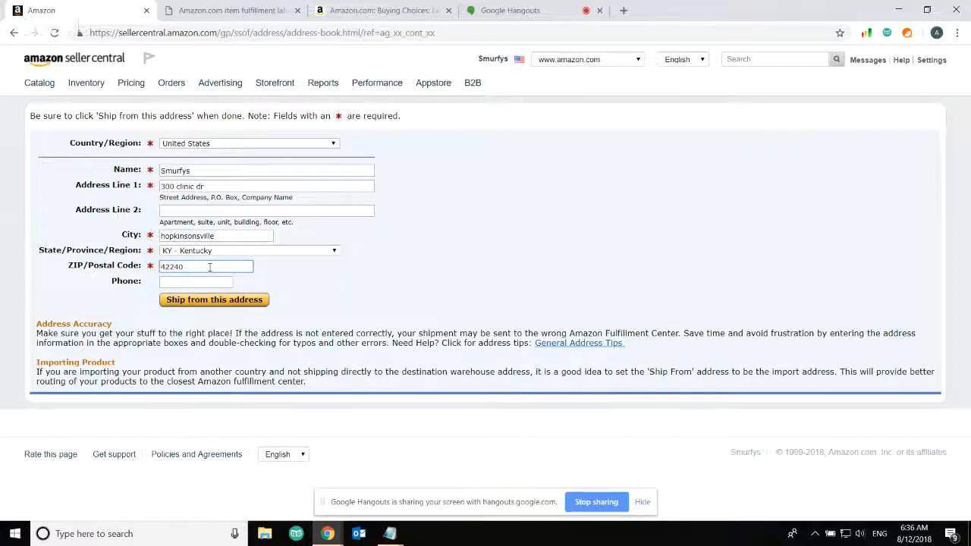
pyautogui.click(305, 281)
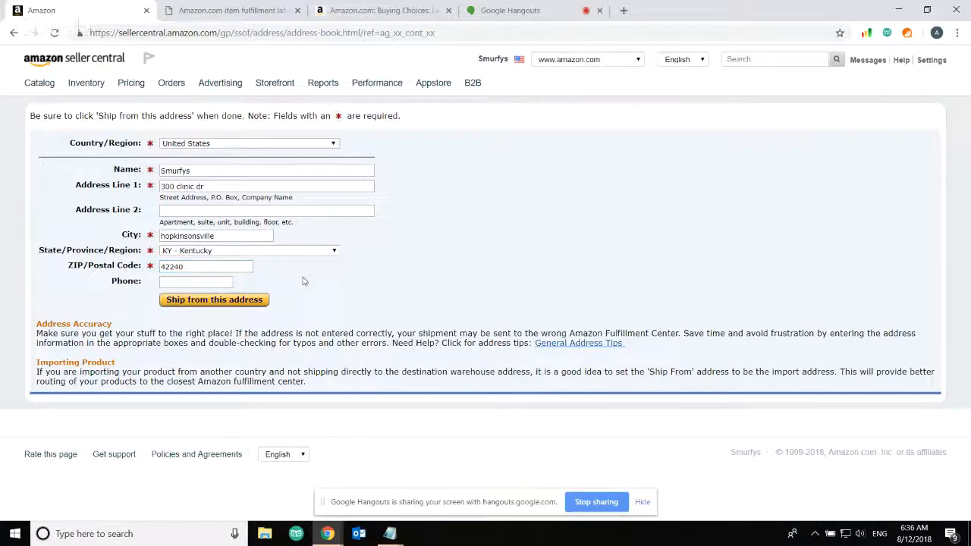
pyautogui.click(224, 302)
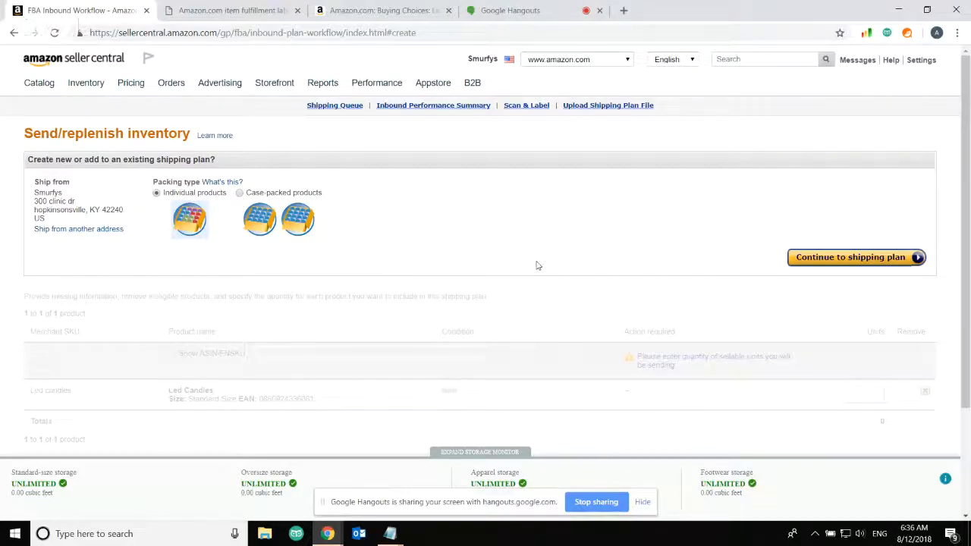
# Switch the packing type to Case-packed products and continue to the shipping plan
pyautogui.click(239, 193)
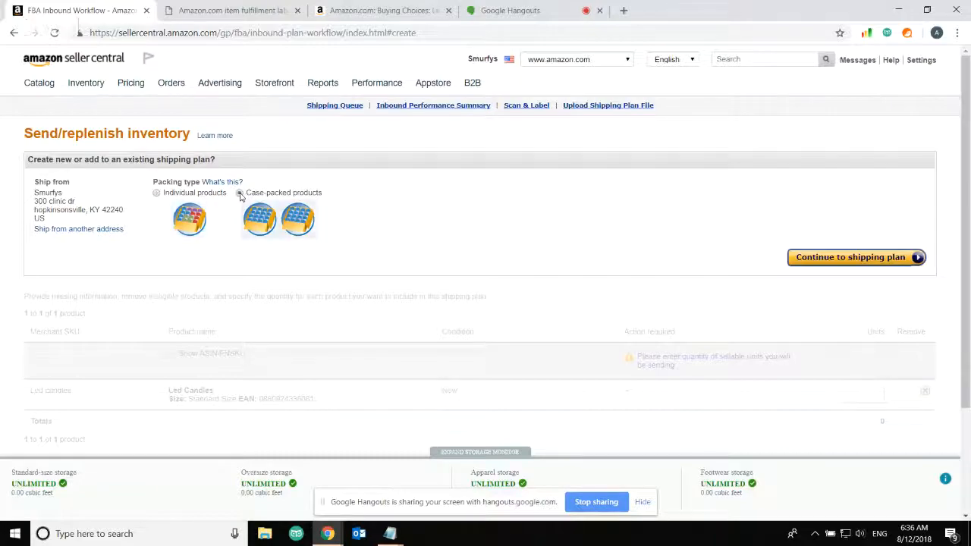
pyautogui.click(806, 257)
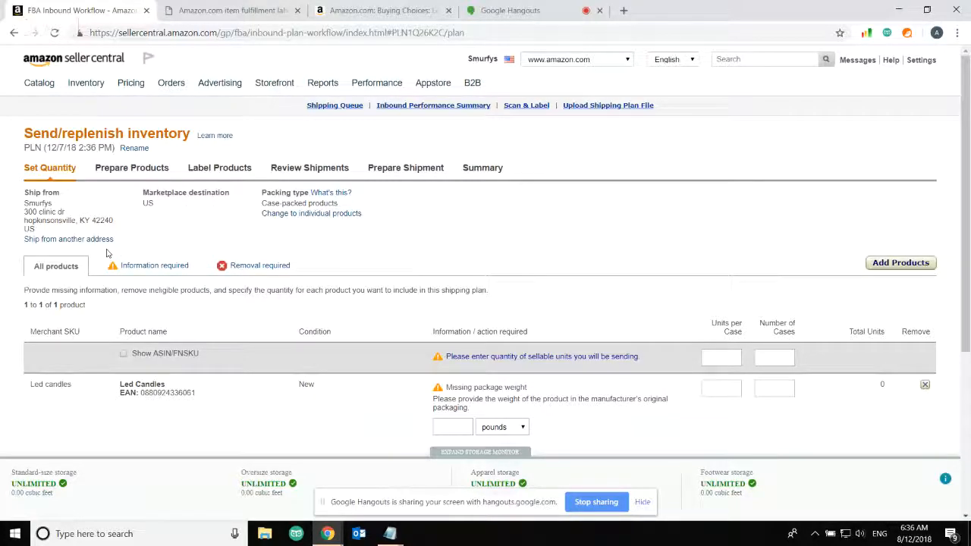
# Set Led Candles to 10 units per case and 5 cases
pyautogui.click(726, 360)
pyautogui.write('1')
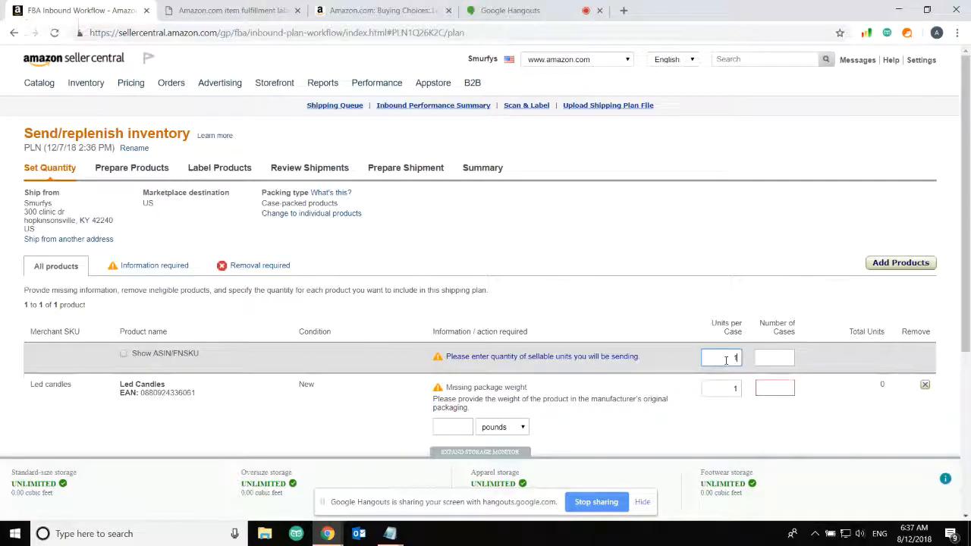
pyautogui.write('0')
pyautogui.press('Tab')
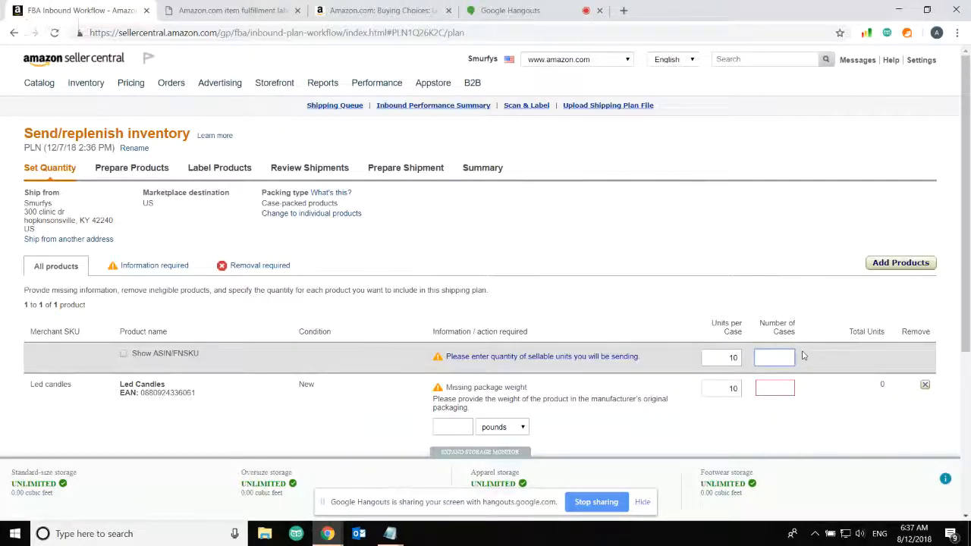
pyautogui.write('5')
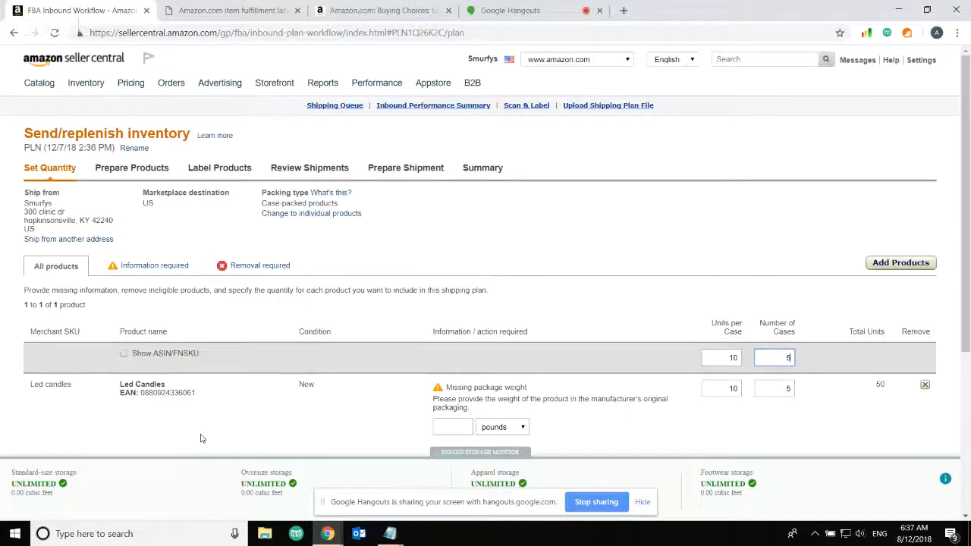
# Save a 1-pound package weight and continue to product preparation
pyautogui.click(454, 427)
pyautogui.scroll(-1, 454, 428)
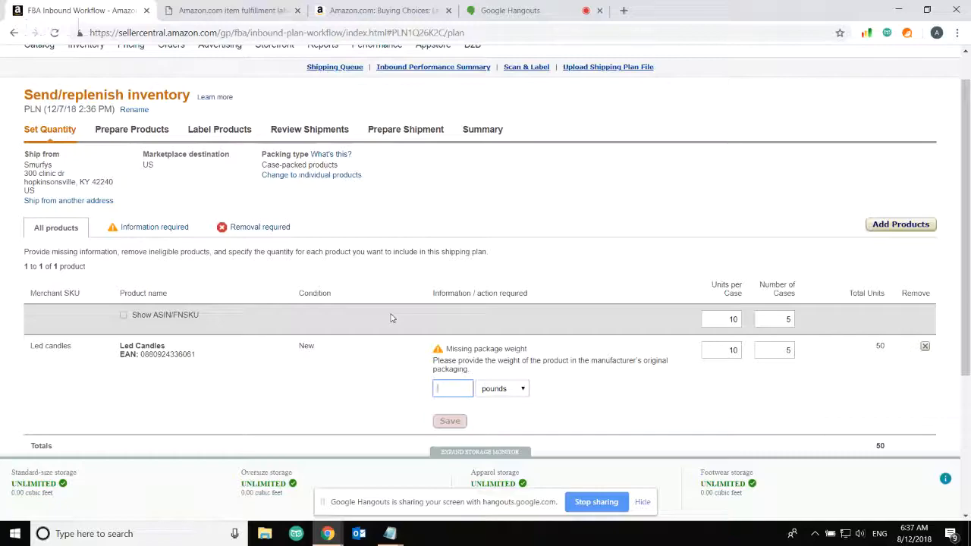
pyautogui.write('1')
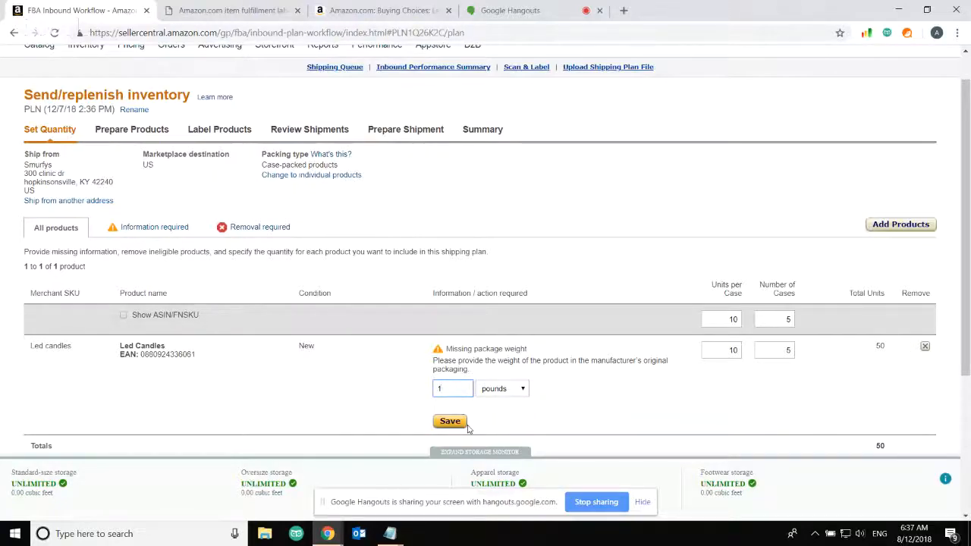
pyautogui.click(450, 421)
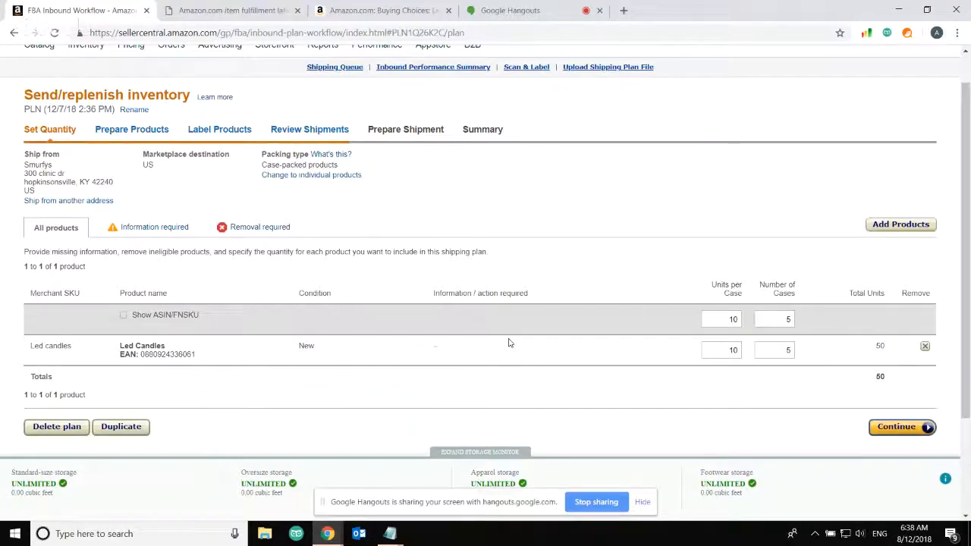
pyautogui.click(907, 427)
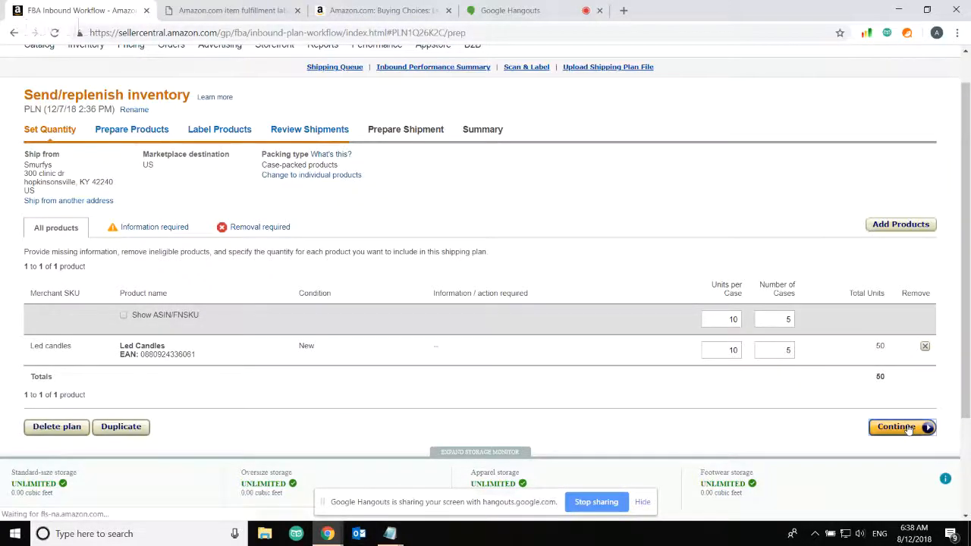
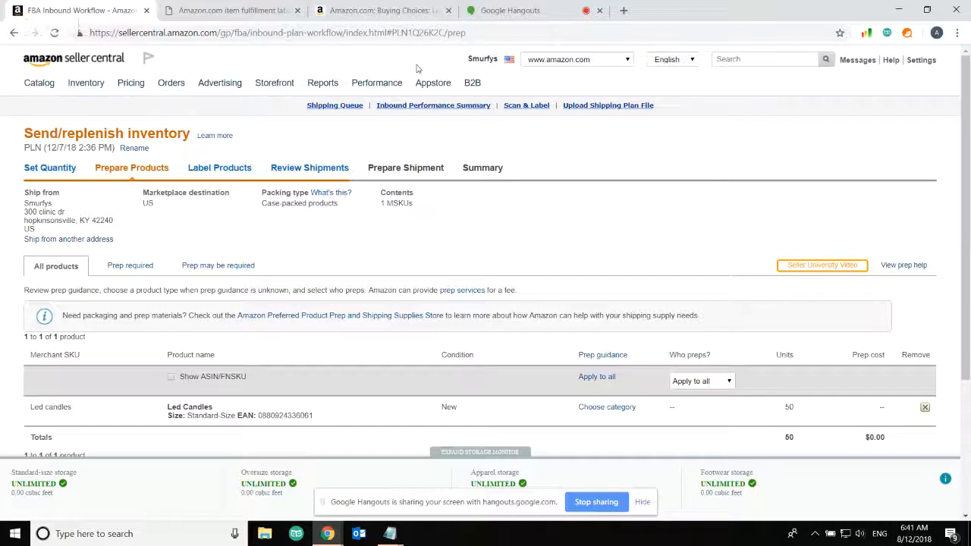
# Finish product preparation and reach Label Products, where no item labels are required
pyautogui.scroll(-3, 572, 288)
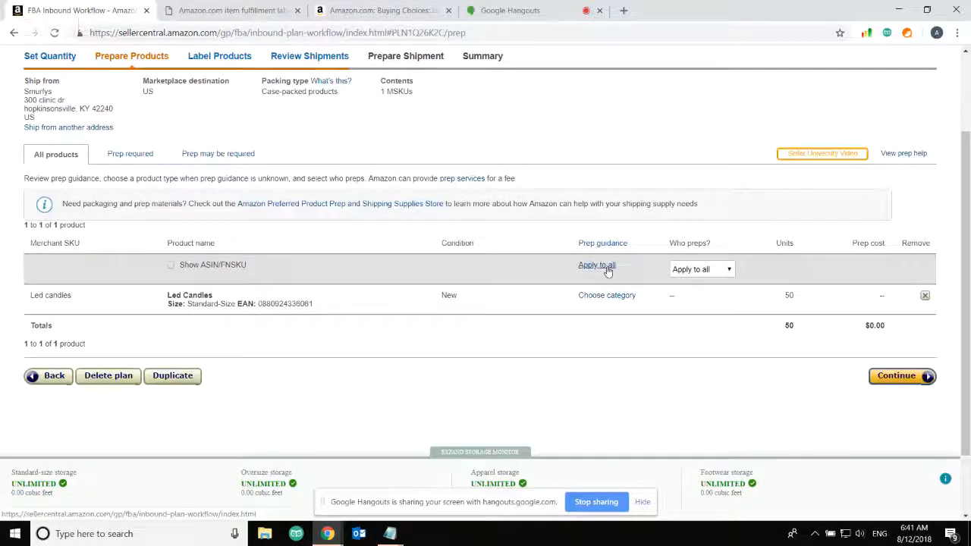
pyautogui.click(908, 382)
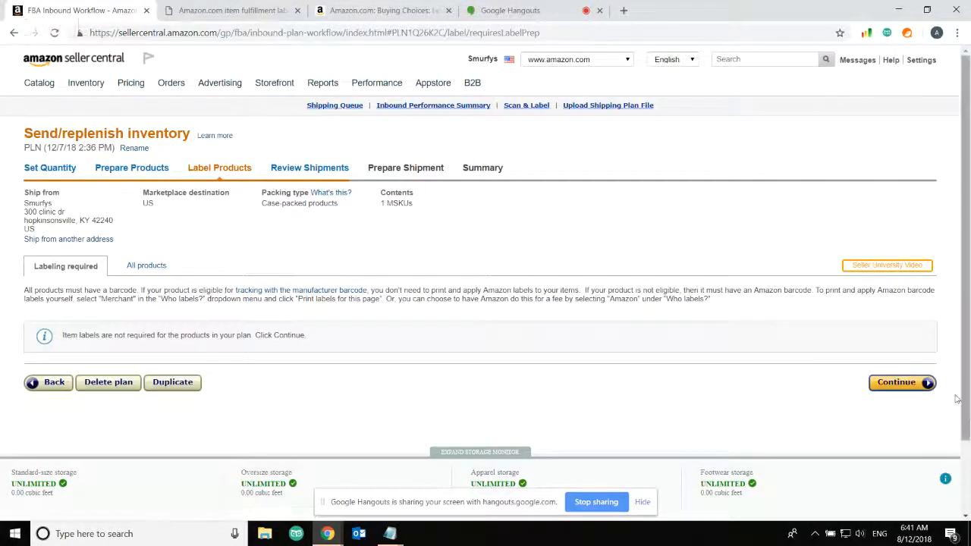
# Continue to Review Shipments, showing one shipment of 5 cases and 50 units to CVG3 Hebron, KY
pyautogui.click(902, 382)
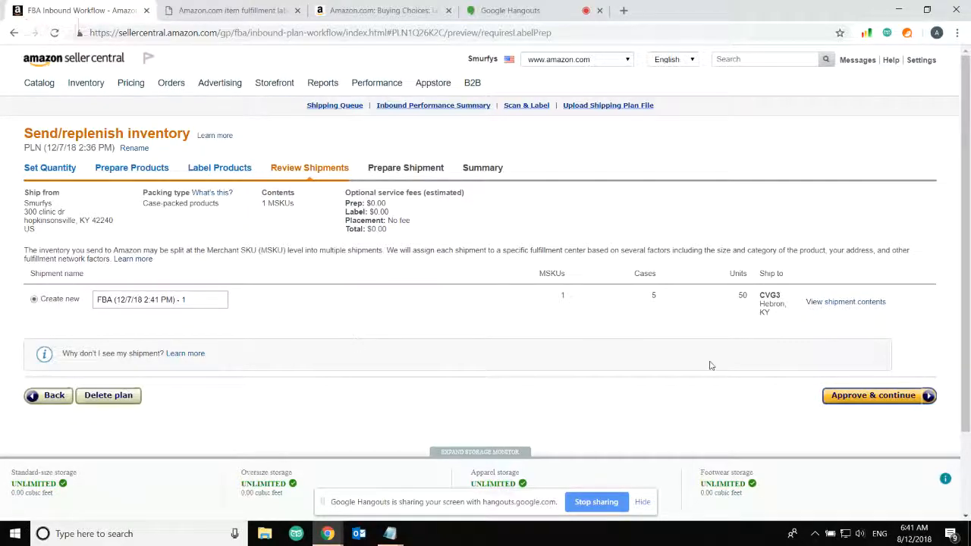
# Approve the plan, creating shipment FBA (12/7/18 2:41 PM) - 1 to CVG3
pyautogui.click(871, 395)
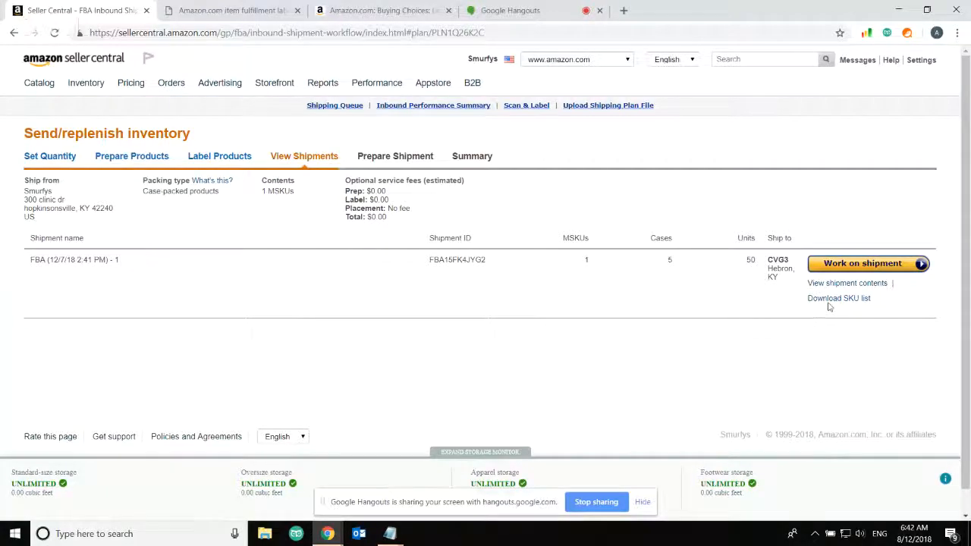
# Open the CVG3 shipment's Prepare Shipment page and review the UPS carrier and Shipment packing sections
pyautogui.click(870, 265)
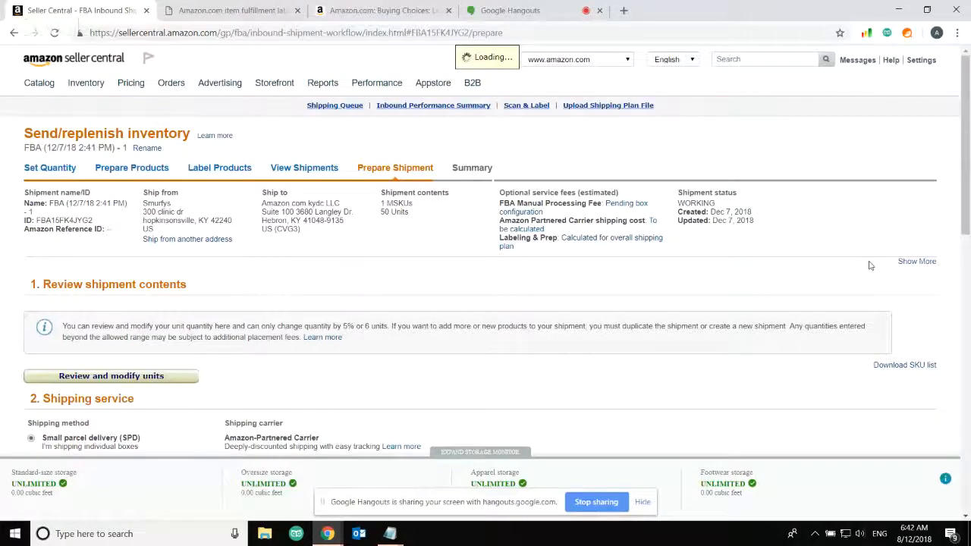
pyautogui.scroll(-3, 714, 289)
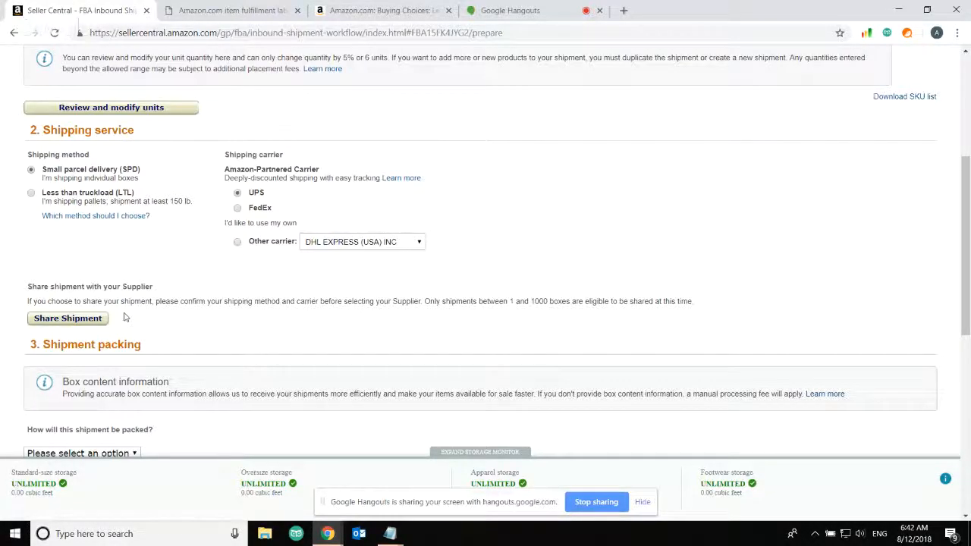
pyautogui.scroll(-1, 125, 317)
pyautogui.scroll(1, 125, 317)
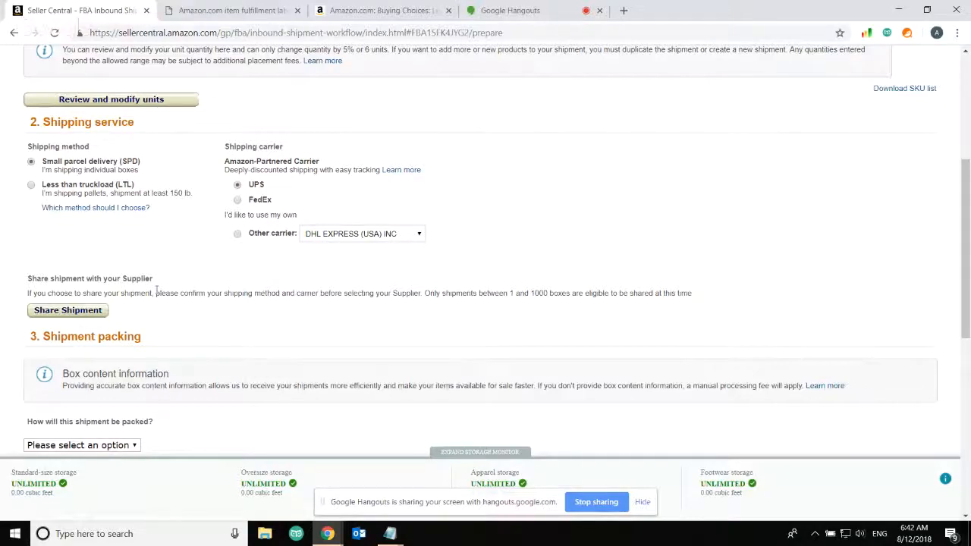
pyautogui.scroll(-4, 157, 292)
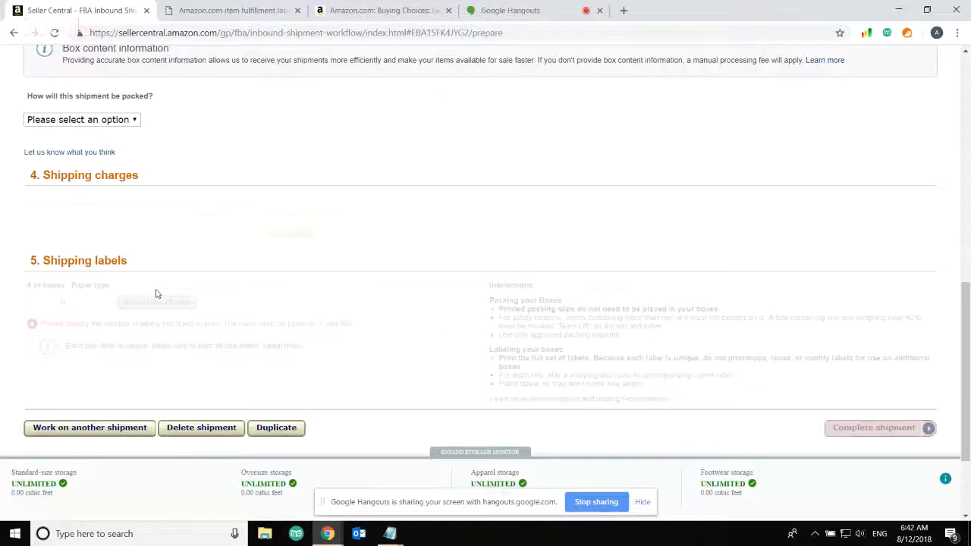
pyautogui.scroll(3, 157, 293)
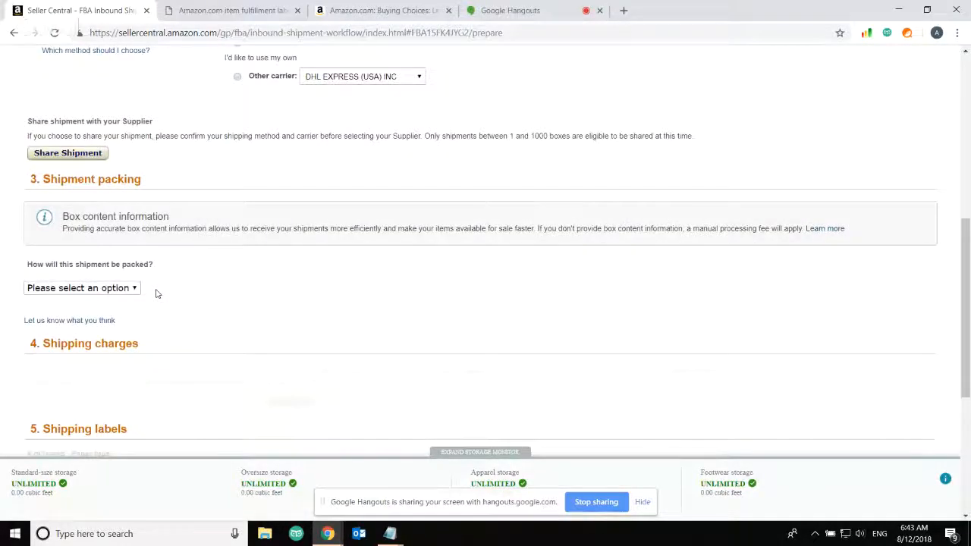
pyautogui.scroll(1, 157, 294)
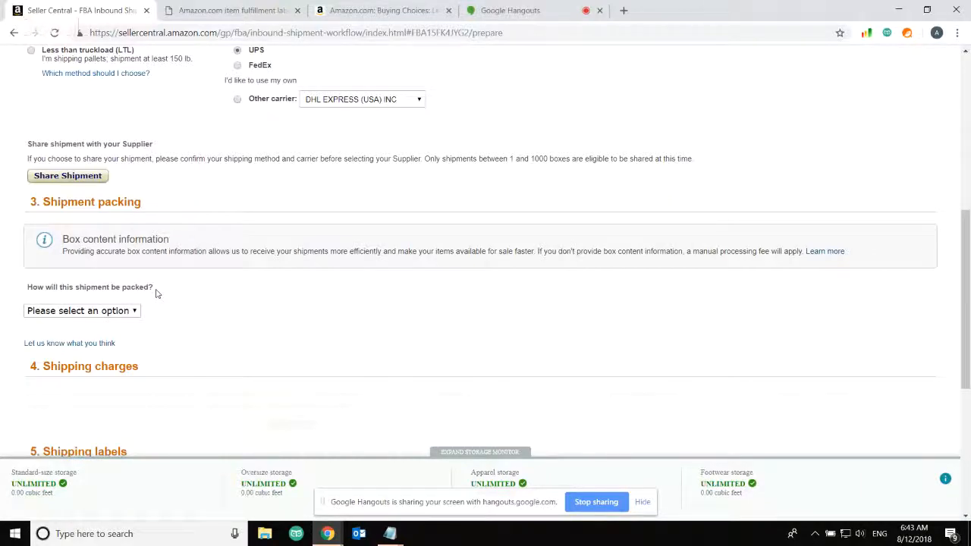
pyautogui.scroll(8, 156, 294)
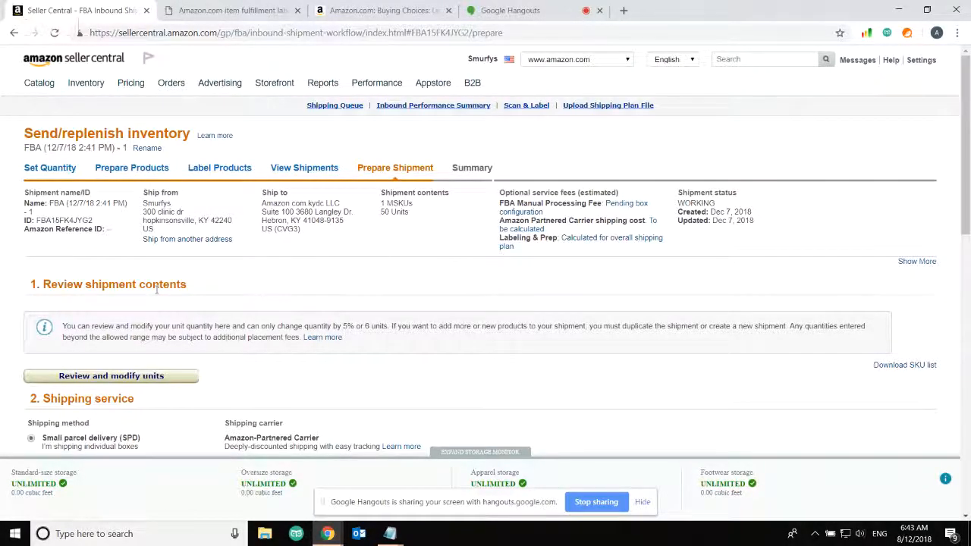
# Stop screen sharing in the Google Hangouts call so the participant's camera fills the view
pyautogui.click(485, 8)
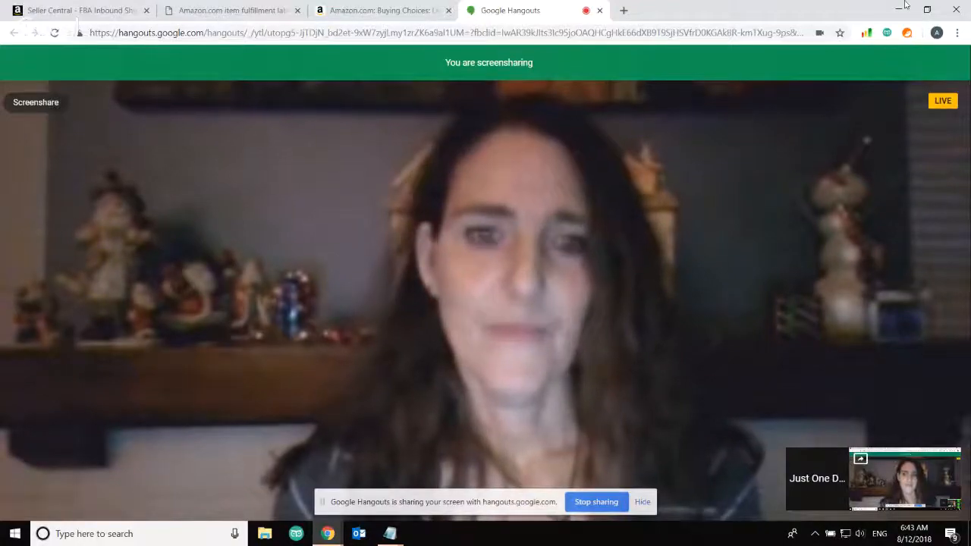
pyautogui.click(596, 502)
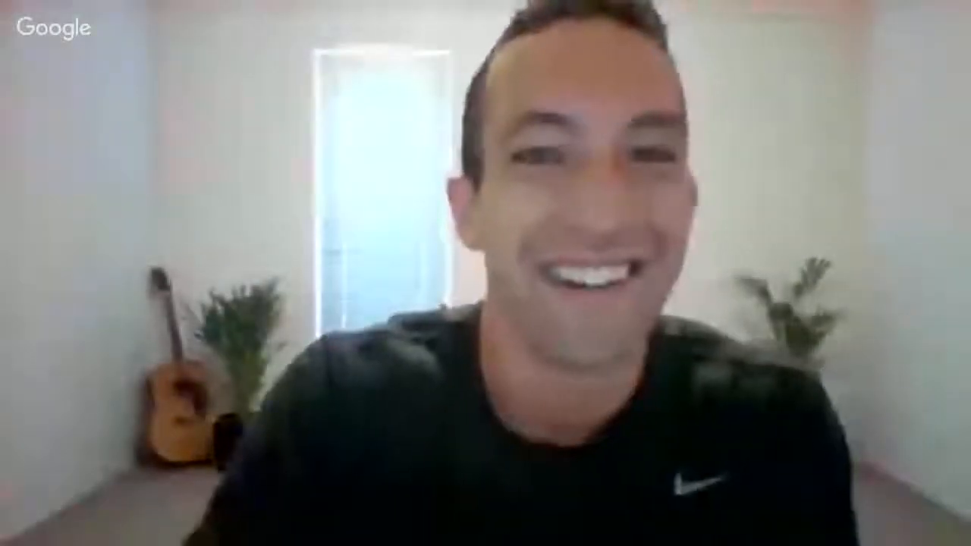